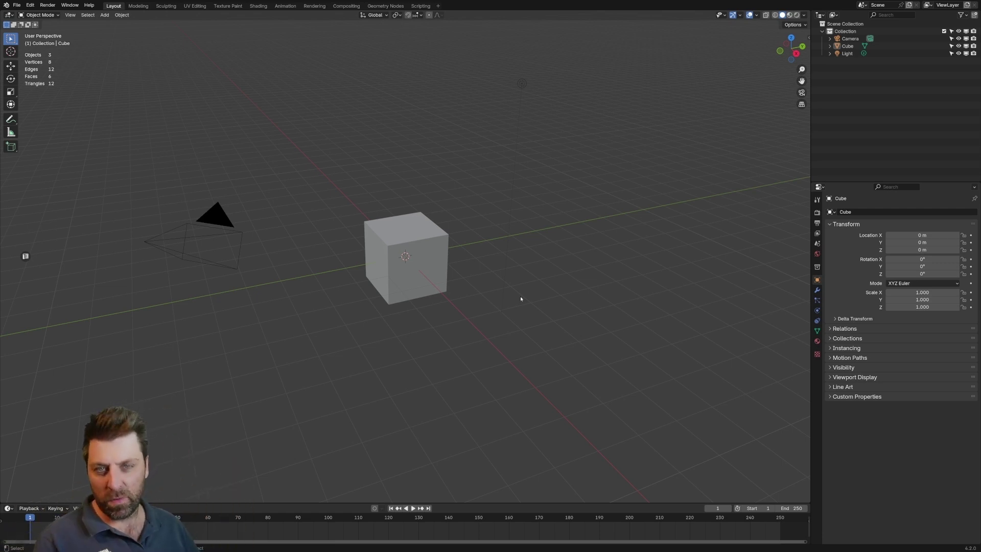
Delete everything in the scene and add a new cylinder mesh.
{"action": "key", "text": "a"}
{"action": "key", "text": "x"}
{"action": "key", "text": "shift+a"}
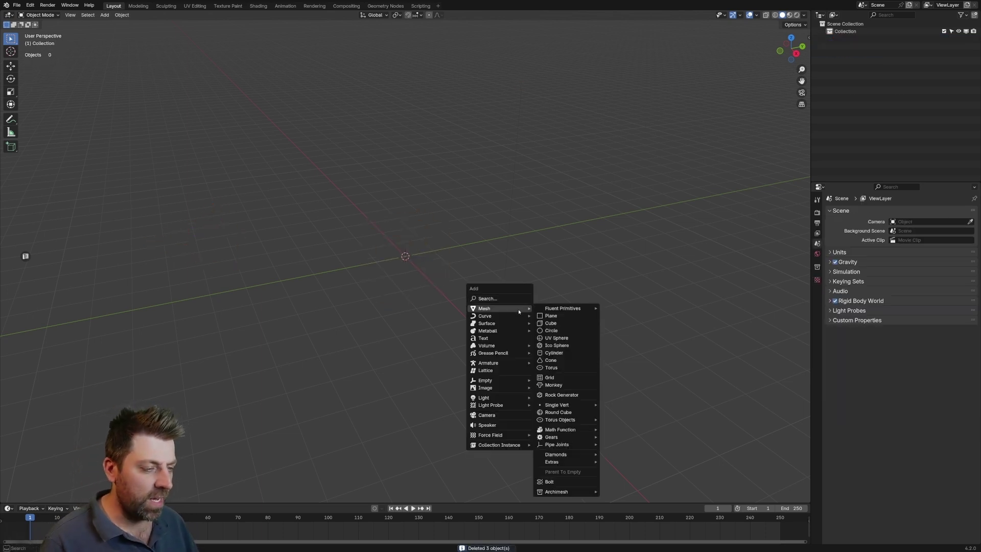
{"action": "left_click", "coordinate": [554, 352]}
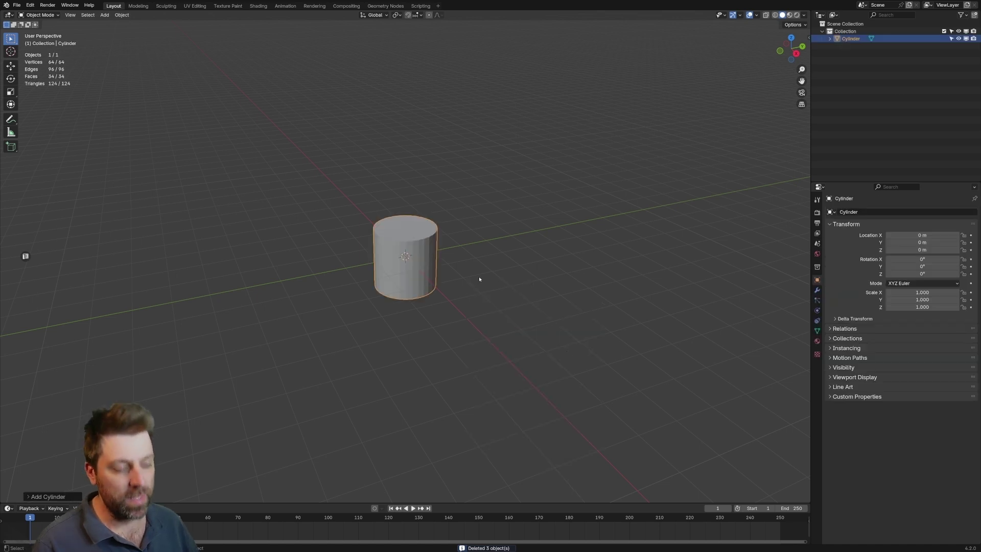
Turn the cylinder onto its side and stretch one end cap along X.
{"action": "key", "text": "Tab"}
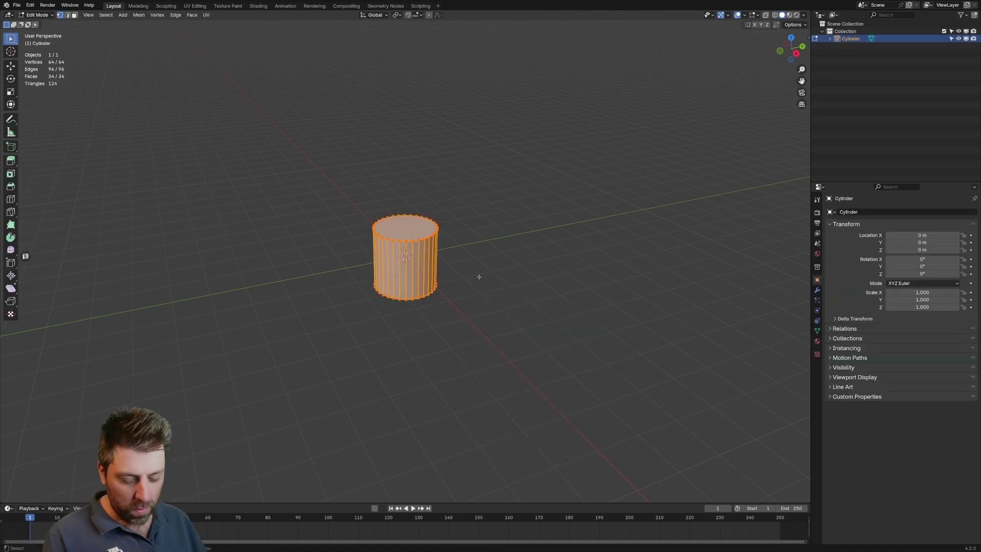
{"action": "type", "text": "ry90"}
{"action": "key", "text": "Return"}
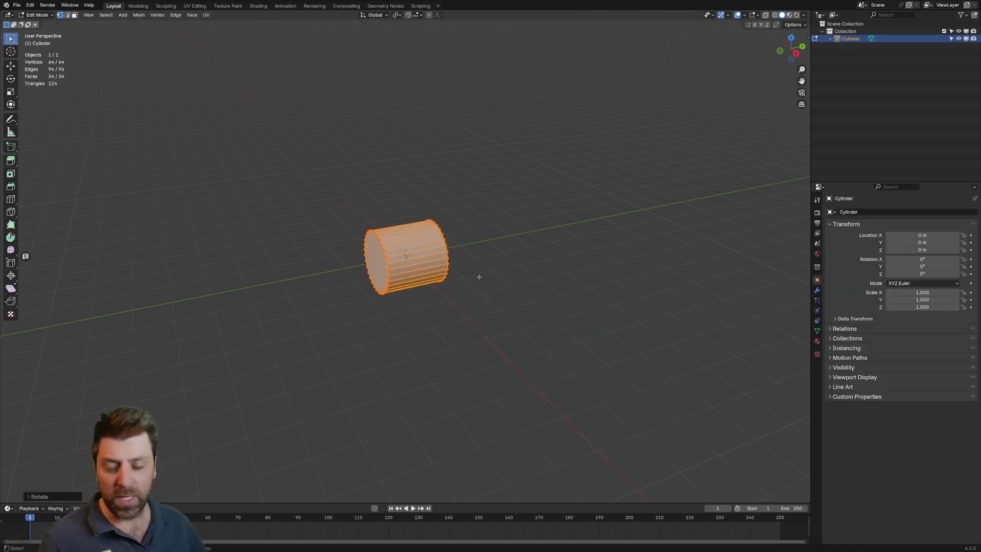
{"action": "key", "text": "KP_3"}
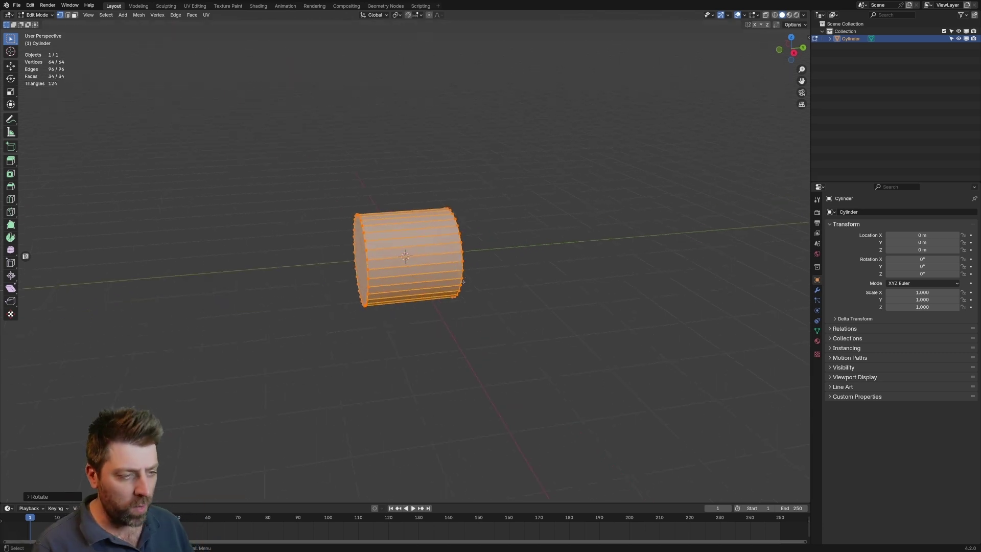
{"action": "key", "text": "s"}
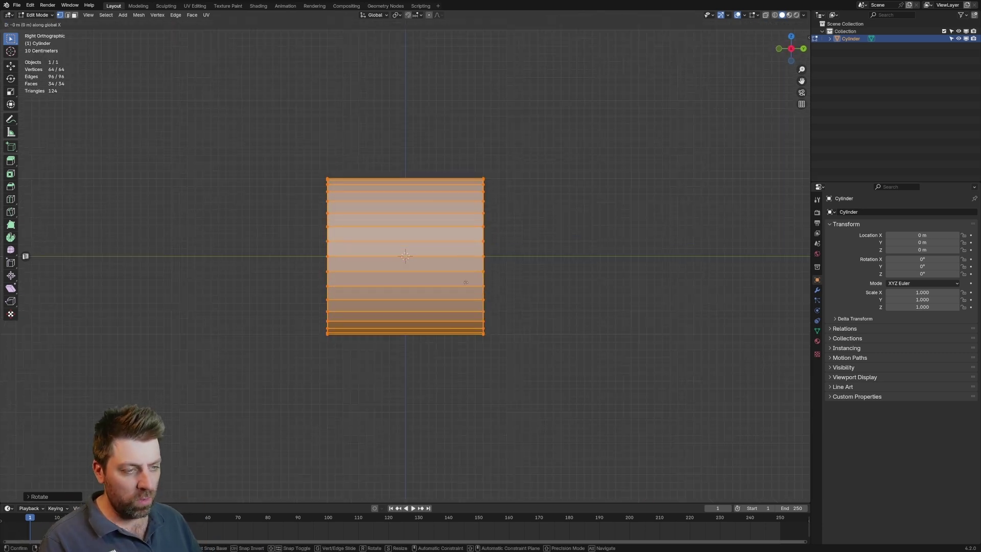
{"action": "left_click", "coordinate": [537, 306]}
{"action": "middle_click_drag", "start_coordinate": [537, 307], "coordinate": [540, 315]}
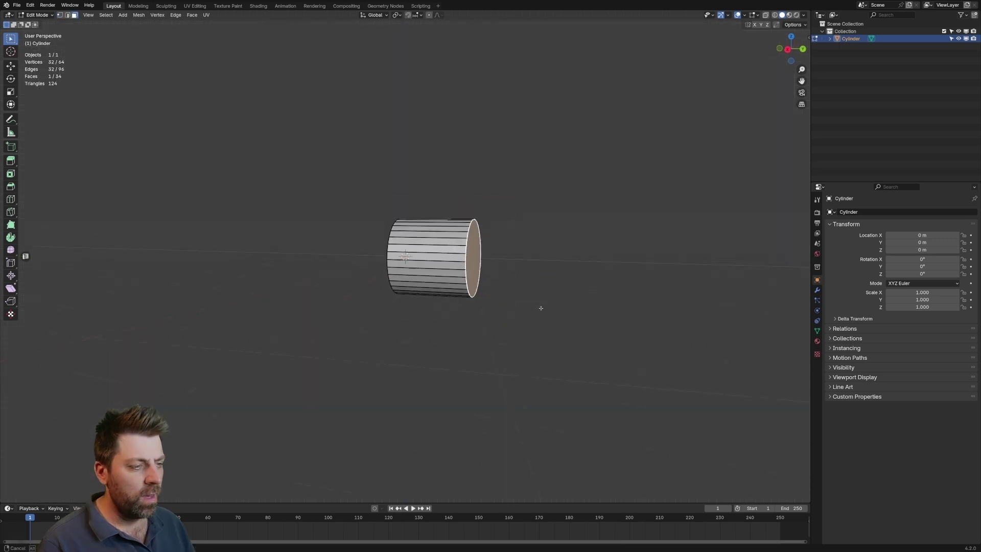
{"action": "key", "text": "s"}
{"action": "key", "text": "x"}
{"action": "left_click", "coordinate": [747, 325]}
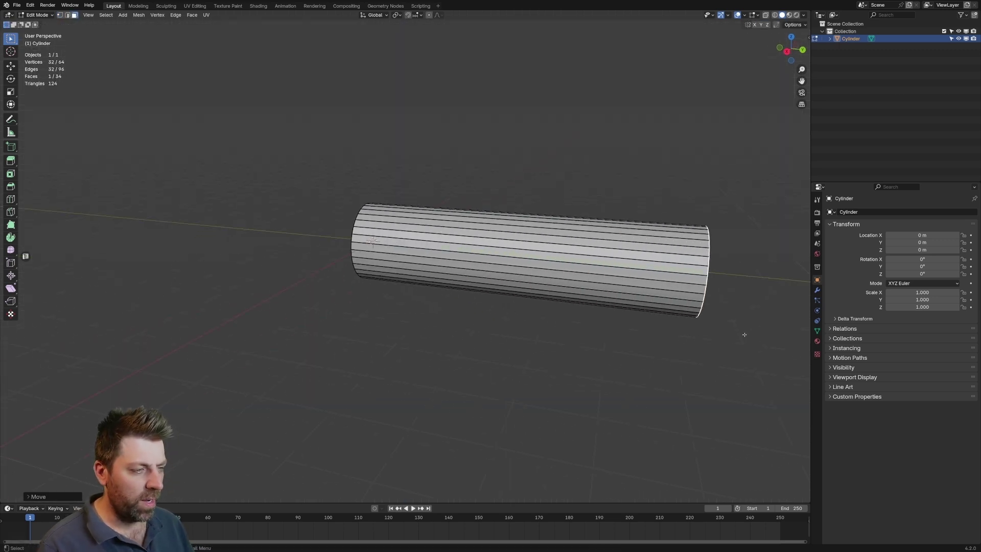
Pull the end cap back to a moderate length and scale it down into a taper.
{"action": "left_click", "coordinate": [495, 326]}
{"action": "scroll", "coordinate": [537, 306], "scroll_direction": "up", "scroll_amount": 2}
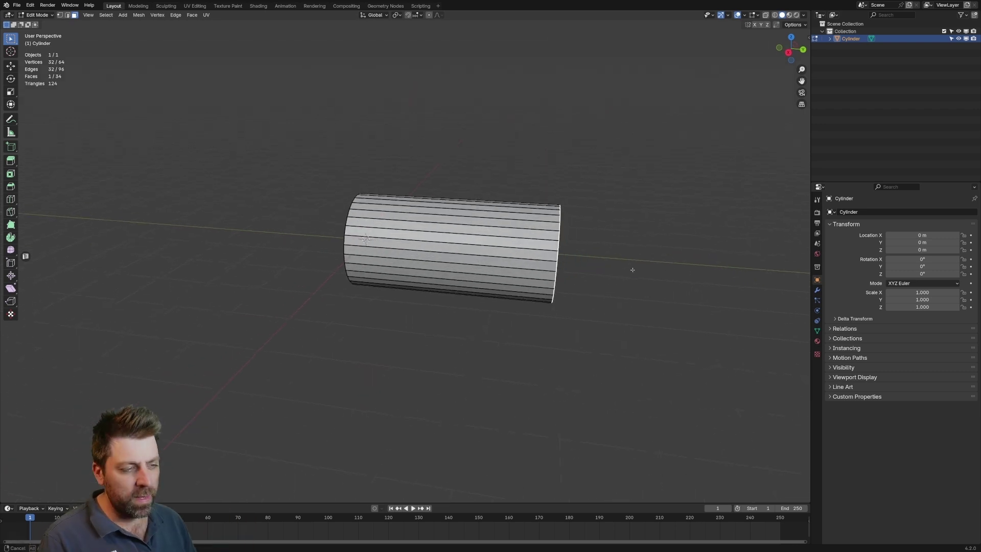
{"action": "middle_click_drag", "start_coordinate": [583, 291], "coordinate": [607, 274]}
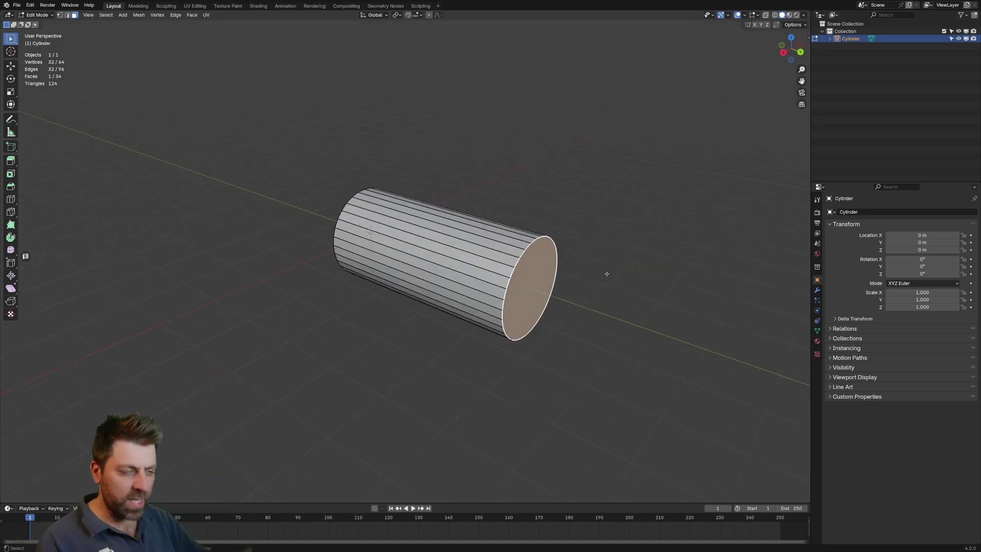
{"action": "key", "text": "s"}
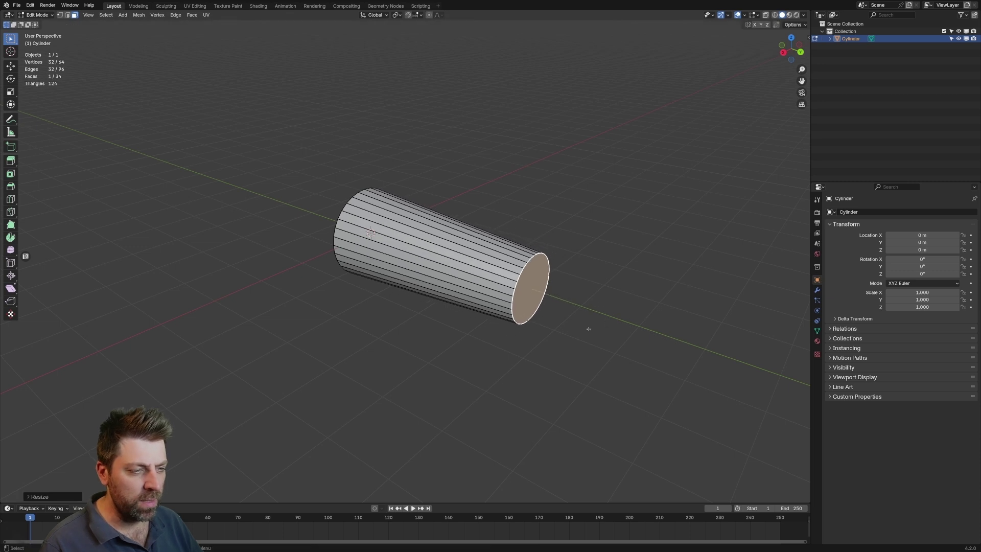
{"action": "middle_click_drag", "start_coordinate": [646, 293], "coordinate": [630, 324]}
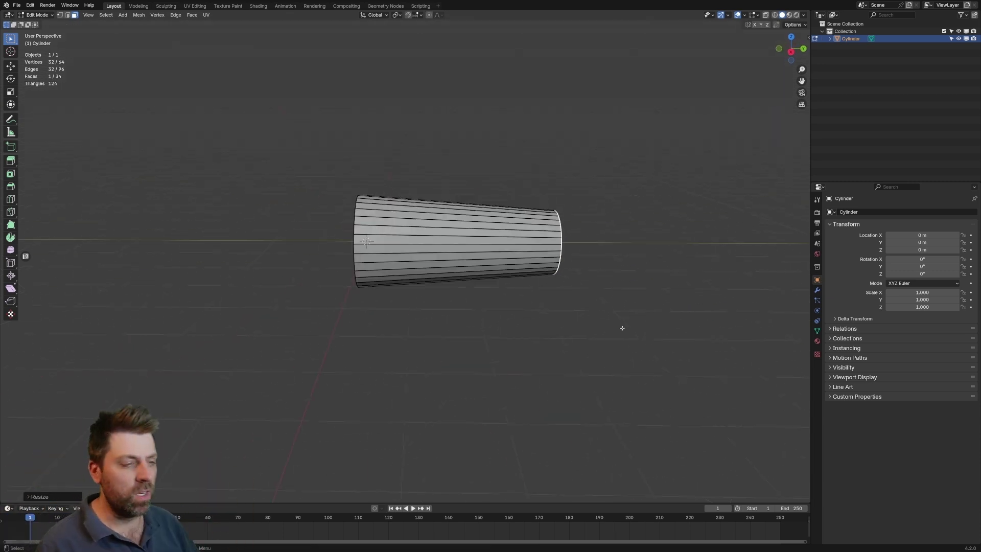
Add about eight loop cuts along the cylinder's length.
{"action": "key", "text": "ctrl+r"}
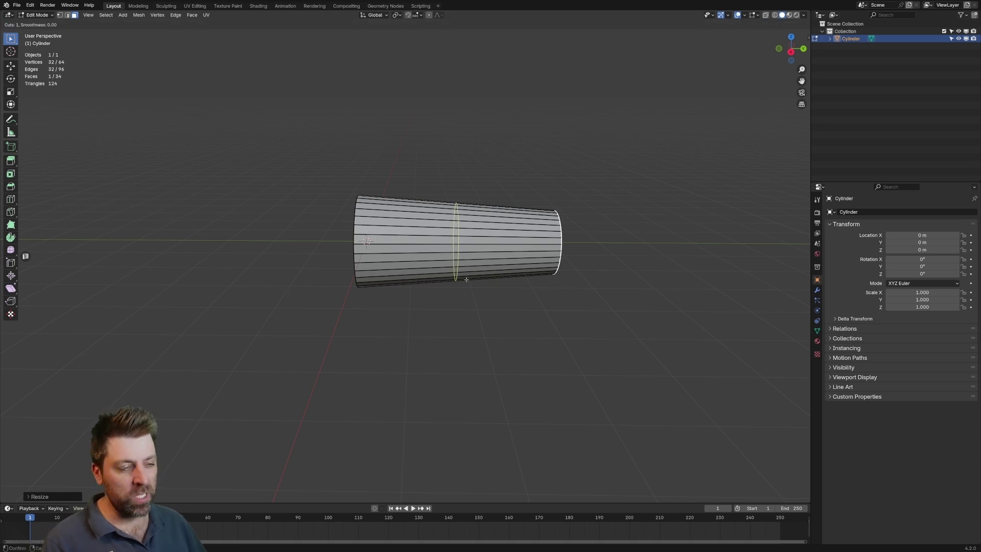
{"action": "scroll", "coordinate": [466, 278], "scroll_direction": "up", "scroll_amount": 7}
{"action": "left_click", "coordinate": [466, 278]}
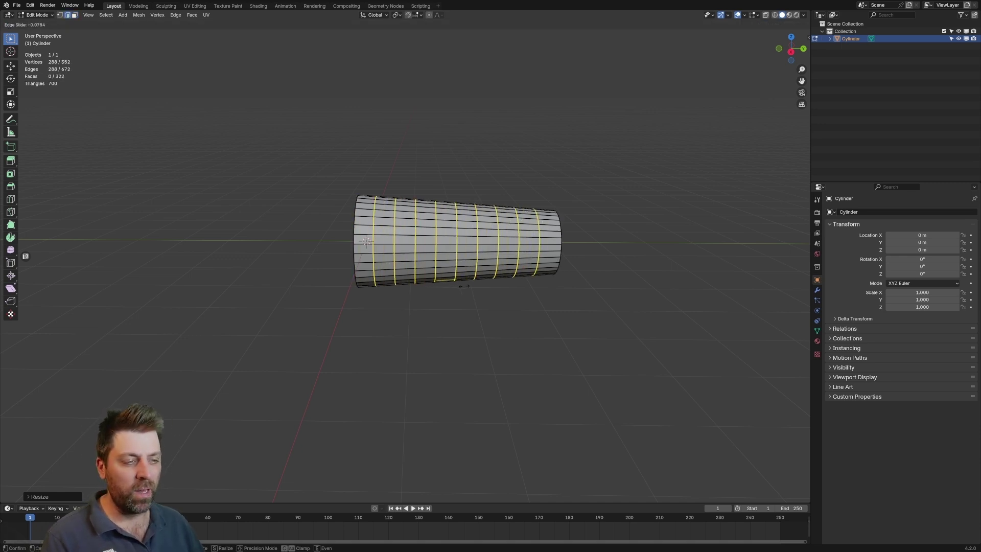
{"action": "left_click", "coordinate": [475, 285]}
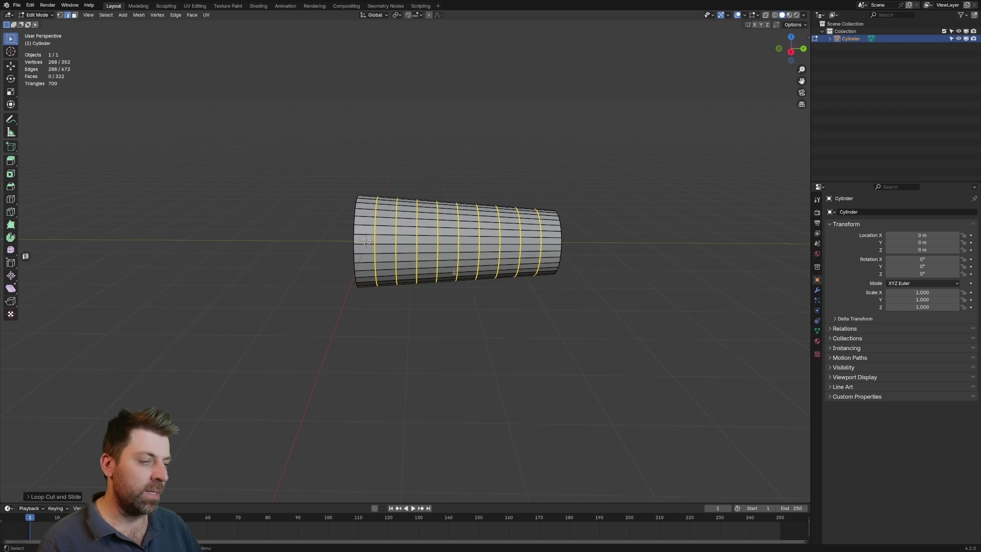
Delete both end cap faces and return to Object Mode.
{"action": "mouse_move", "coordinate": [366, 241]}
{"action": "middle_mouse_down"}
{"action": "mouse_move", "coordinate": [460, 253]}
{"action": "mouse_move", "coordinate": [537, 292]}
{"action": "middle_mouse_up"}
{"action": "left_click", "coordinate": [377, 237]}
{"action": "left_click", "coordinate": [499, 296], "text": "shift"}
{"action": "key", "text": "x"}
{"action": "left_click", "coordinate": [490, 326]}
{"action": "mouse_move", "coordinate": [491, 326]}
{"action": "middle_mouse_down"}
{"action": "mouse_move", "coordinate": [384, 261]}
{"action": "mouse_move", "coordinate": [404, 263]}
{"action": "middle_mouse_up"}
{"action": "key", "text": "Tab"}
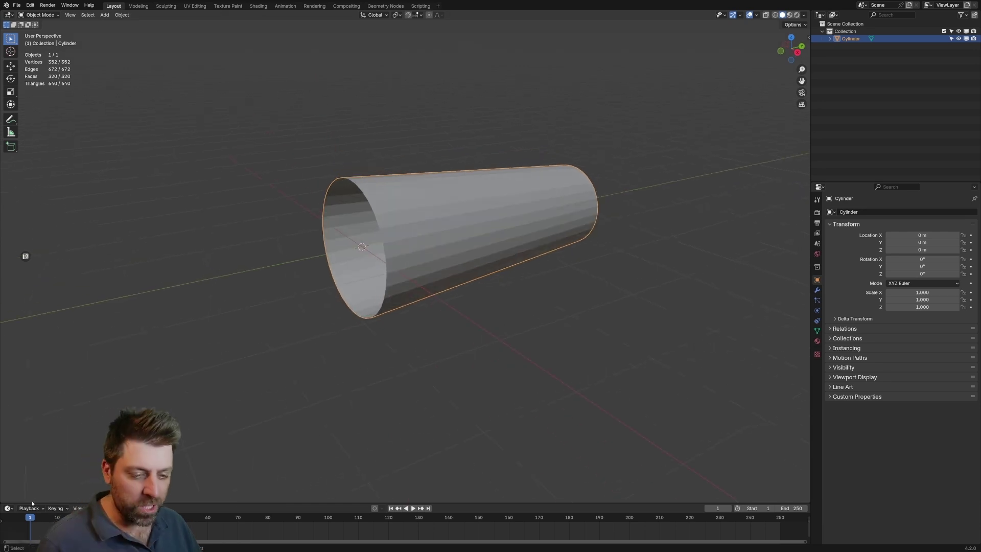
Split the viewport and make the lower area a Shader Editor.
{"action": "left_click_drag", "start_coordinate": [2, 501], "coordinate": [10, 264]}
{"action": "left_click", "coordinate": [9, 272]}
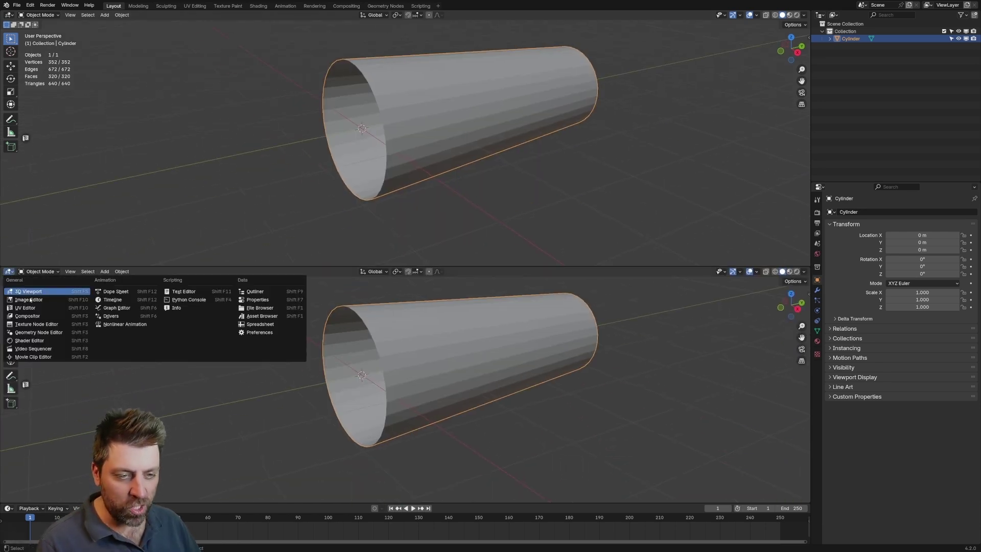
{"action": "left_click", "coordinate": [31, 341]}
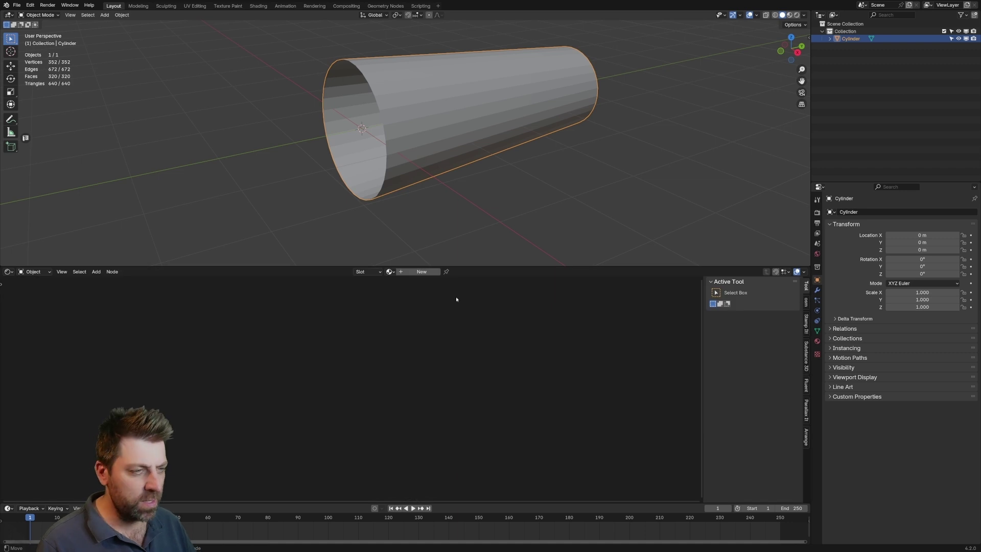
Create a new material, enable Material Preview, and add Texture Coordinate and Mapping nodes with Ctrl+T.
{"action": "left_click", "coordinate": [422, 271]}
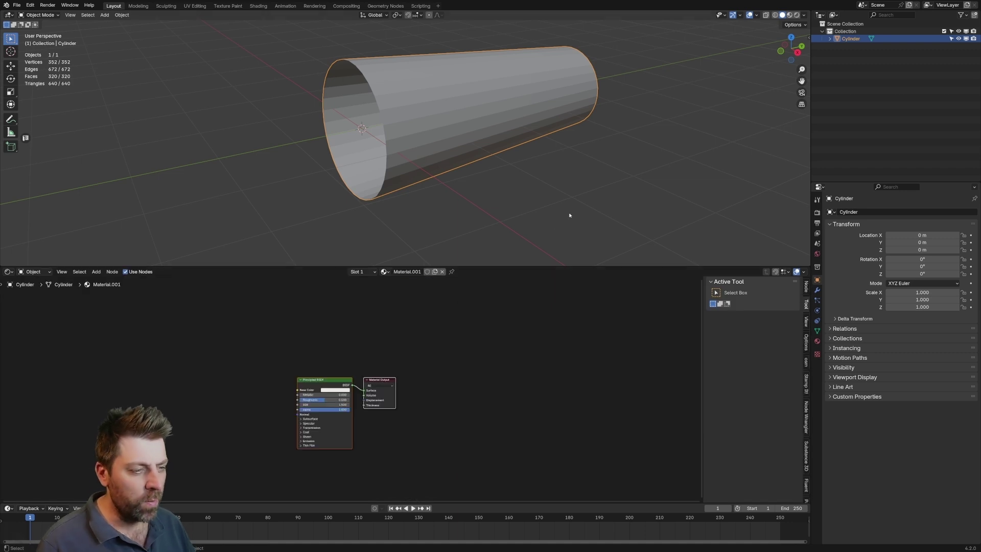
{"action": "left_click", "coordinate": [790, 15]}
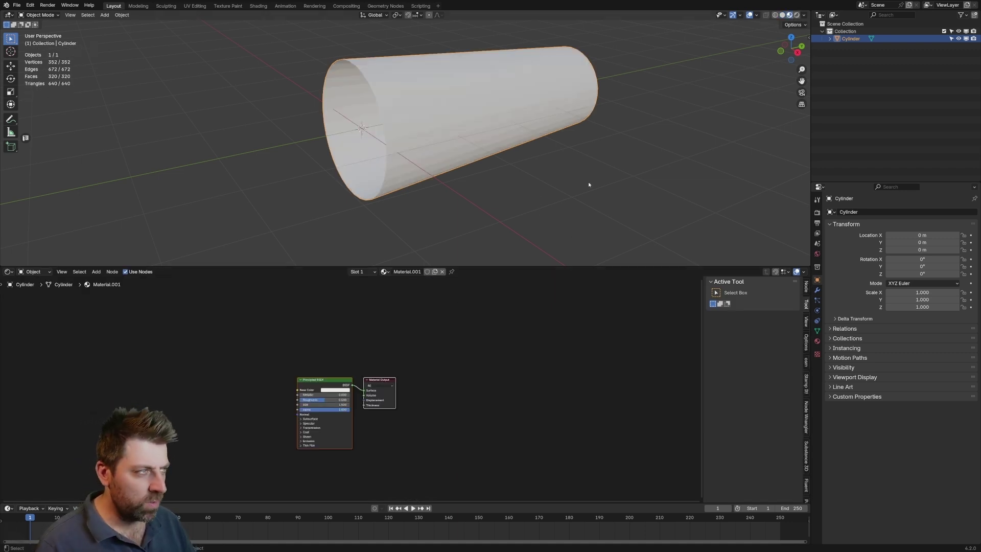
{"action": "middle_click_drag", "start_coordinate": [589, 185], "coordinate": [537, 177]}
{"action": "middle_click_drag", "start_coordinate": [368, 360], "coordinate": [470, 327]}
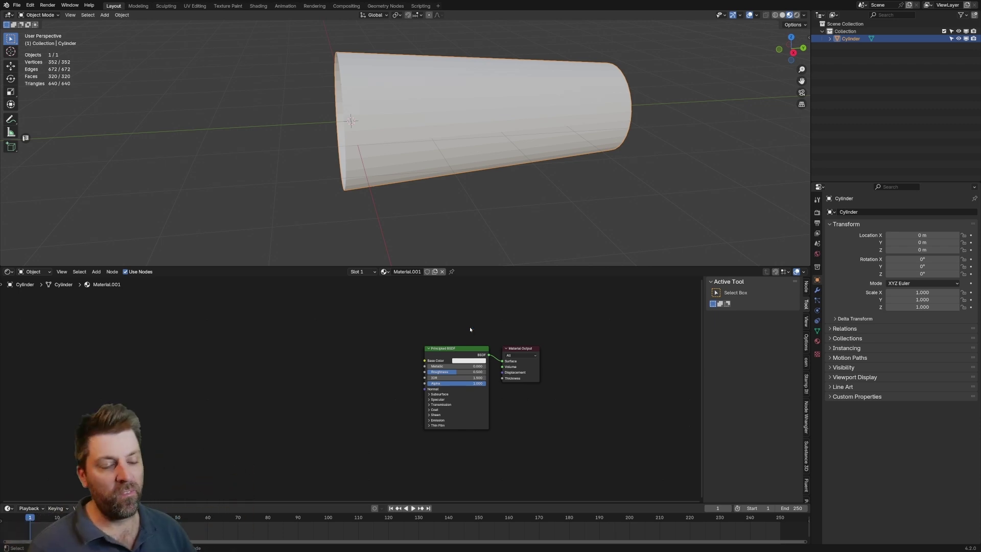
{"action": "scroll", "coordinate": [437, 362], "scroll_direction": "down", "scroll_amount": 1}
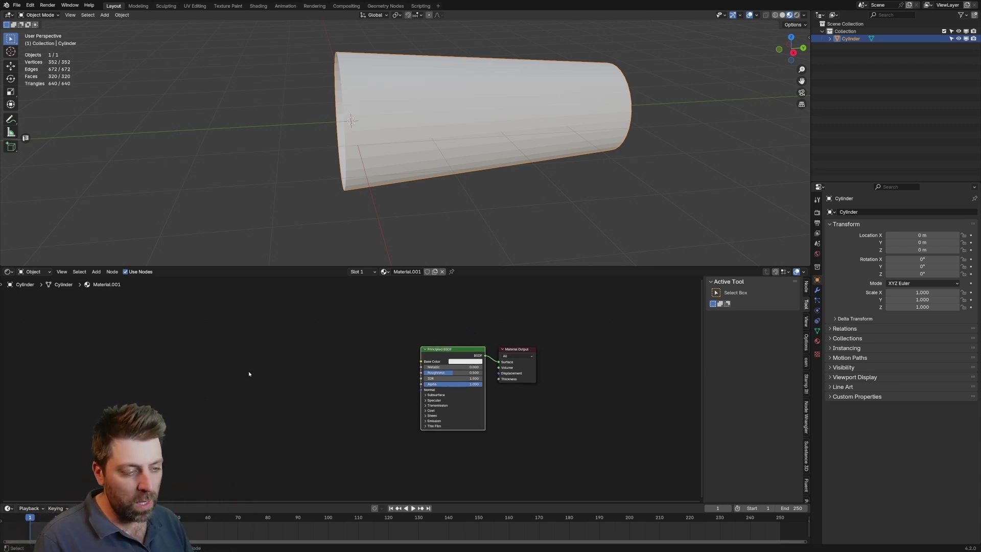
{"action": "key", "text": "ctrl+t"}
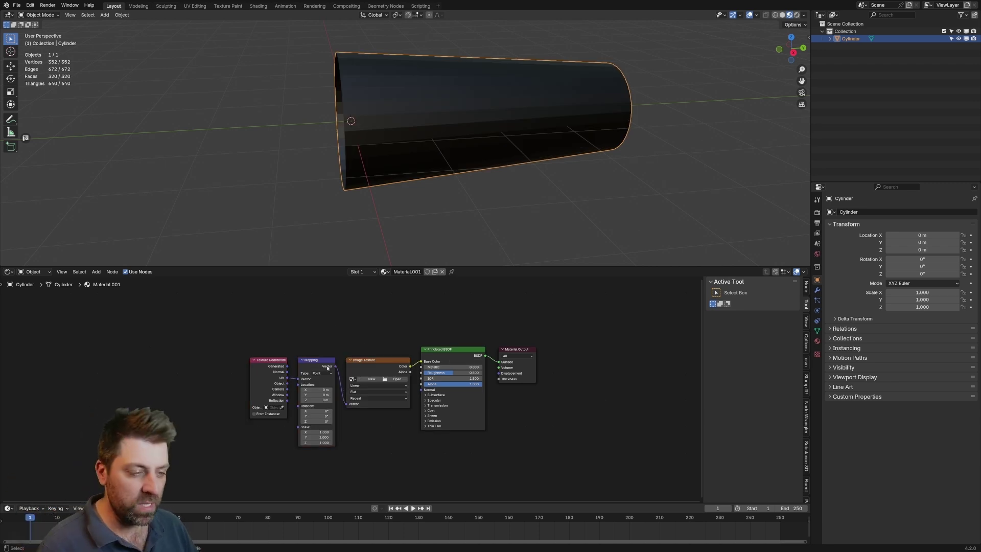
Delete the Image Texture node and move Texture Coordinate and Mapping to the left.
{"action": "key", "text": "x"}
{"action": "left_click_drag", "start_coordinate": [376, 330], "coordinate": [253, 414]}
{"action": "left_click_drag", "start_coordinate": [384, 361], "coordinate": [327, 349]}
{"action": "scroll", "coordinate": [327, 350], "scroll_direction": "up", "scroll_amount": 2}
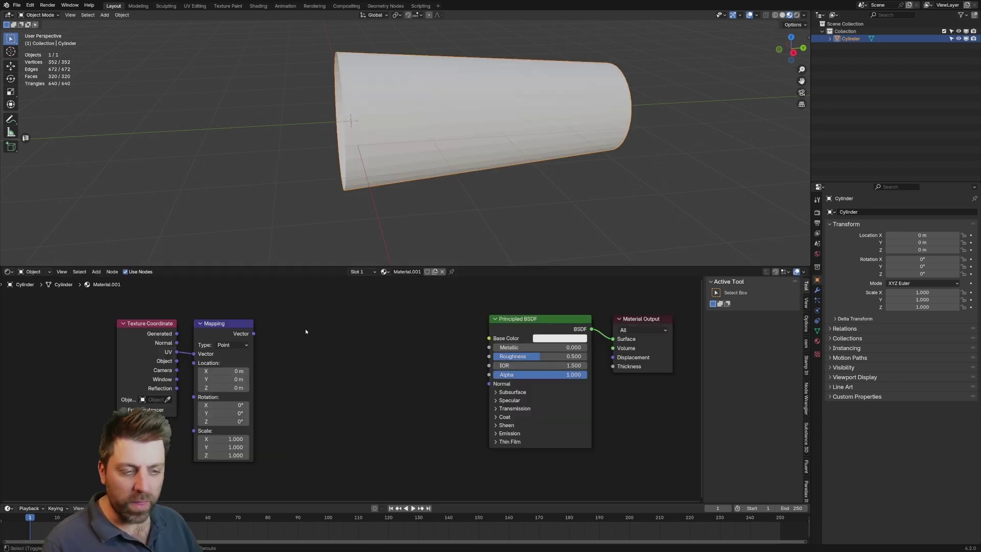
Add a Color Ramp, linking Mapping Vector to Fac and Color to the BSDF Alpha.
{"action": "key", "text": "shift+a"}
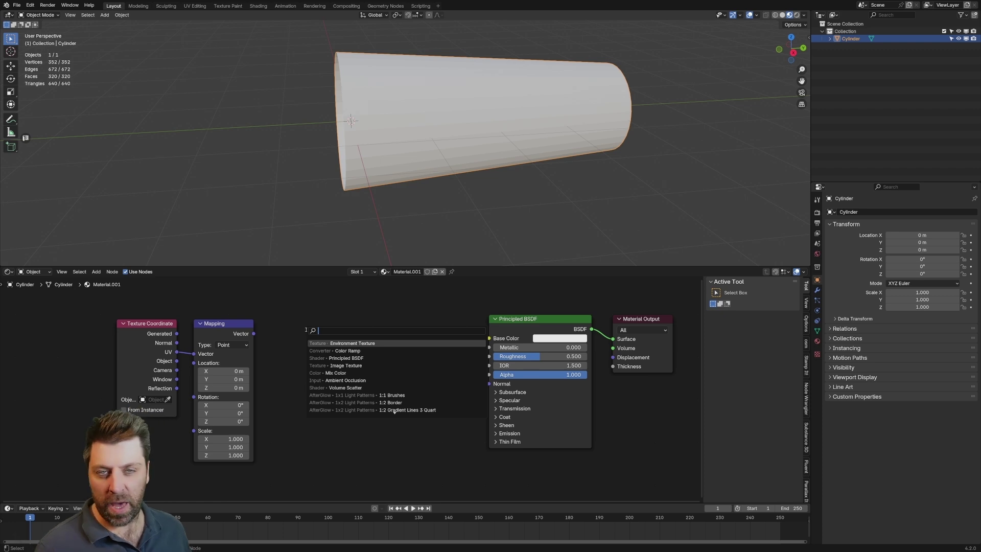
{"action": "type", "text": "col"}
{"action": "key", "text": "Down"}
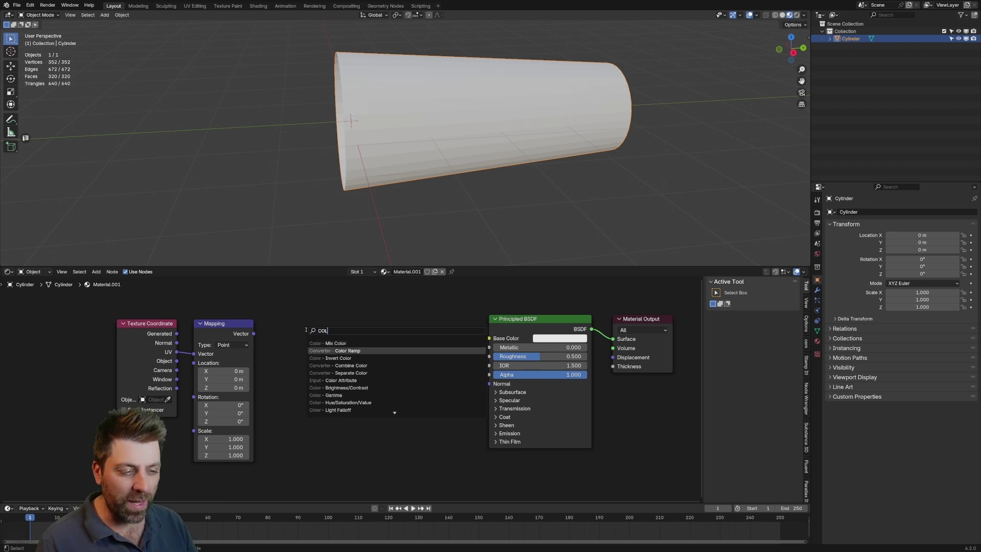
{"action": "key", "text": "Return"}
{"action": "left_click", "coordinate": [281, 359]}
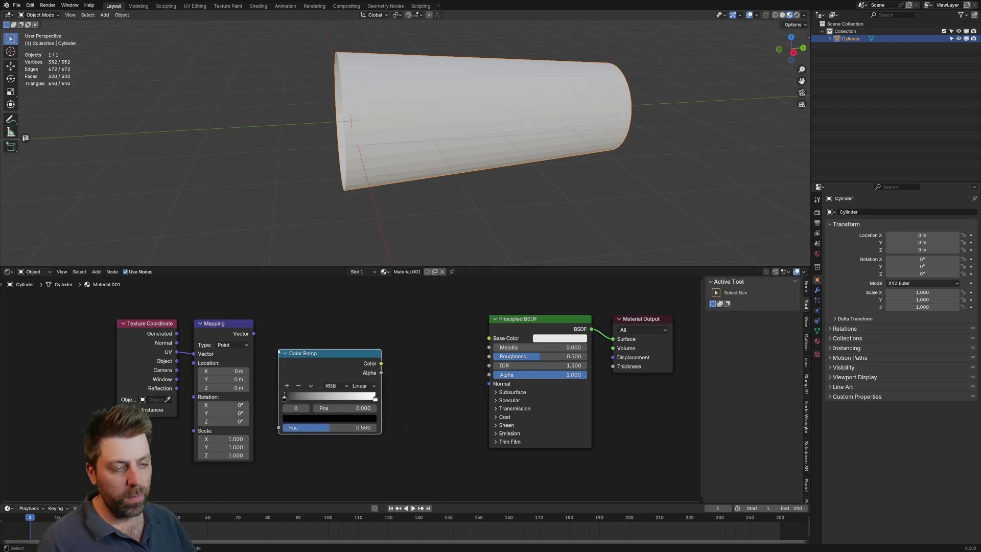
{"action": "left_click_drag", "start_coordinate": [253, 334], "coordinate": [278, 429]}
{"action": "middle_click_drag", "start_coordinate": [380, 366], "coordinate": [345, 353]}
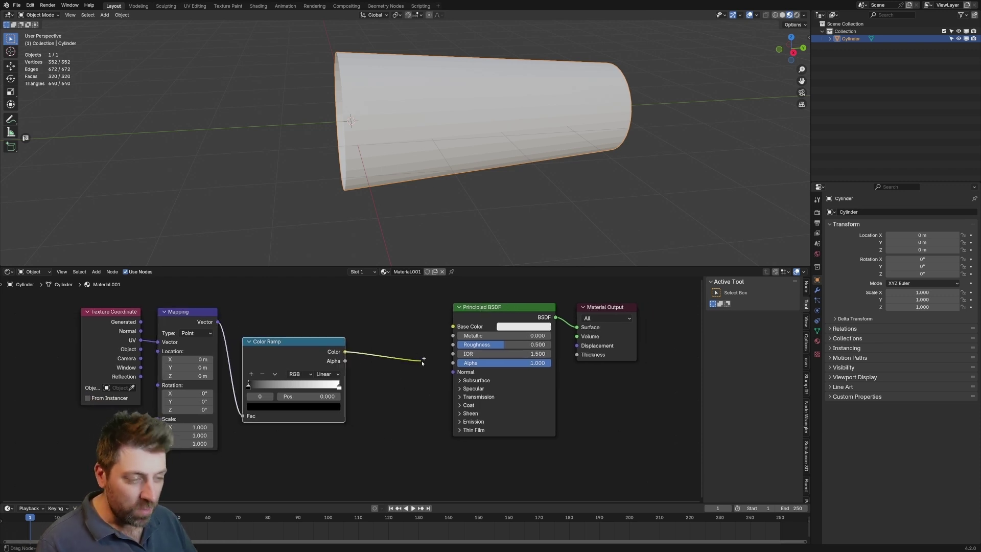
{"action": "left_click_drag", "start_coordinate": [345, 352], "coordinate": [454, 362]}
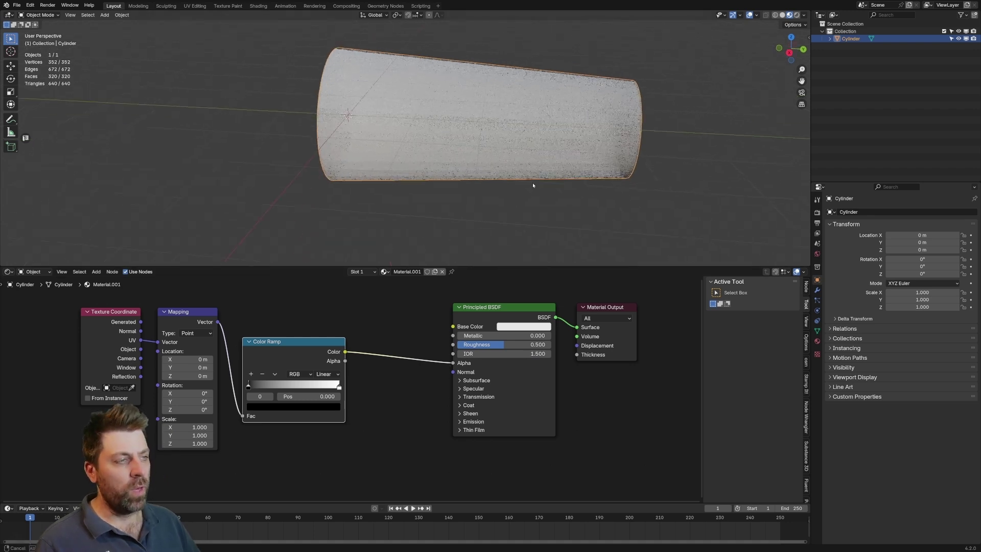
Connect the Texture Coordinate UV output to the Mapping Vector input.
{"action": "mouse_move", "coordinate": [491, 154]}
{"action": "middle_mouse_down"}
{"action": "mouse_move", "coordinate": [578, 177]}
{"action": "mouse_move", "coordinate": [659, 176]}
{"action": "mouse_move", "coordinate": [505, 148]}
{"action": "mouse_move", "coordinate": [452, 176]}
{"action": "mouse_move", "coordinate": [492, 166]}
{"action": "mouse_move", "coordinate": [475, 169]}
{"action": "middle_mouse_up"}
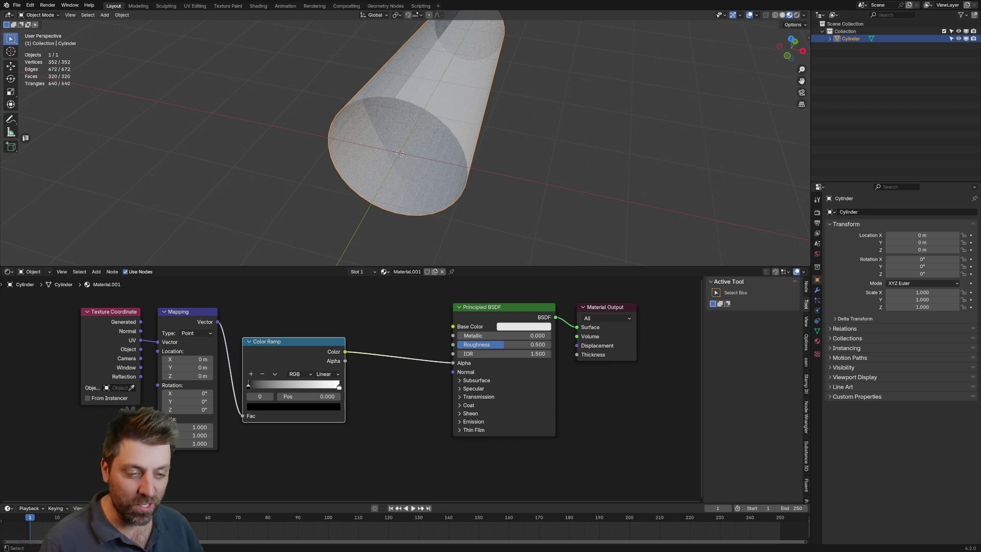
{"action": "left_click", "coordinate": [142, 351]}
{"action": "left_click_drag", "start_coordinate": [157, 347], "coordinate": [161, 342]}
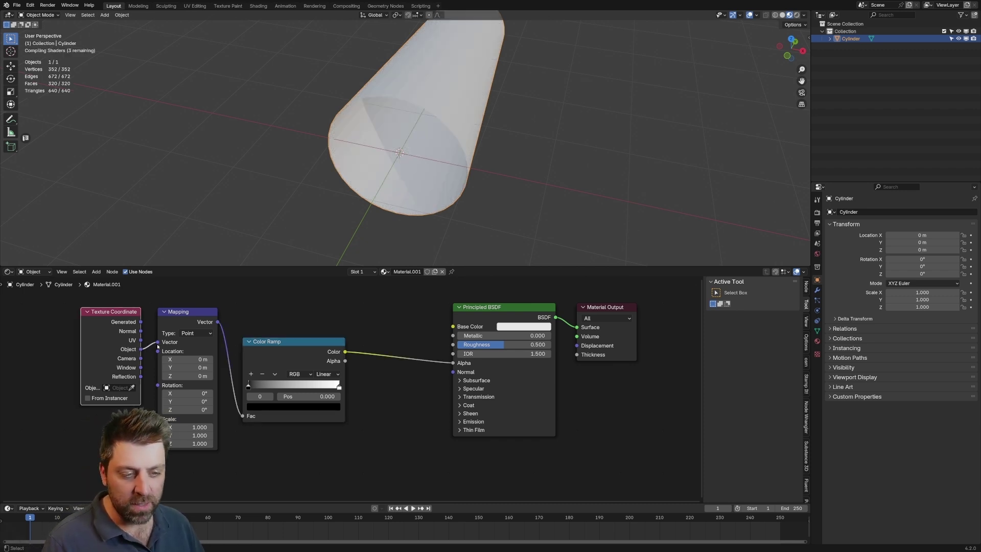
{"action": "mouse_move", "coordinate": [360, 200]}
{"action": "middle_mouse_down"}
{"action": "mouse_move", "coordinate": [423, 143]}
{"action": "mouse_move", "coordinate": [501, 214]}
{"action": "mouse_move", "coordinate": [352, 195]}
{"action": "mouse_move", "coordinate": [459, 196]}
{"action": "mouse_move", "coordinate": [453, 192]}
{"action": "middle_mouse_up"}
{"action": "middle_click_drag", "start_coordinate": [322, 345], "coordinate": [358, 320]}
Insert Separate XYZ between Mapping and Color Ramp, then slide the black stop toward the end.
{"action": "key", "text": "shift+a"}
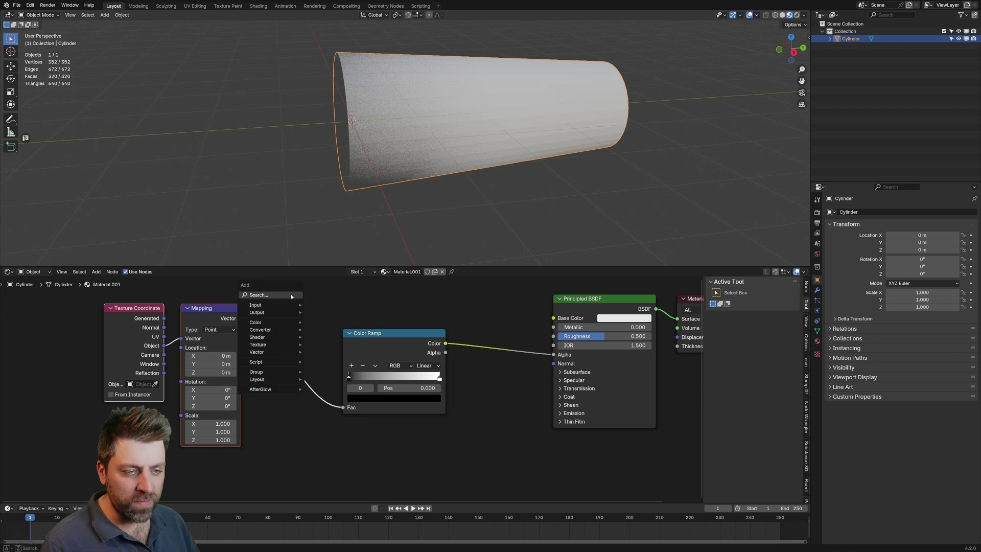
{"action": "left_click", "coordinate": [290, 294]}
{"action": "type", "text": "sep"}
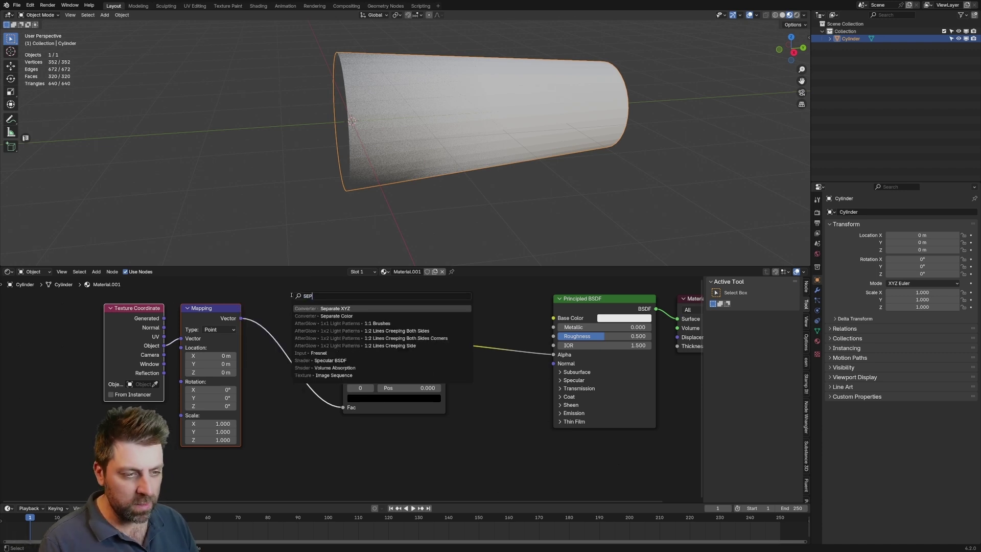
{"action": "key", "text": "Return"}
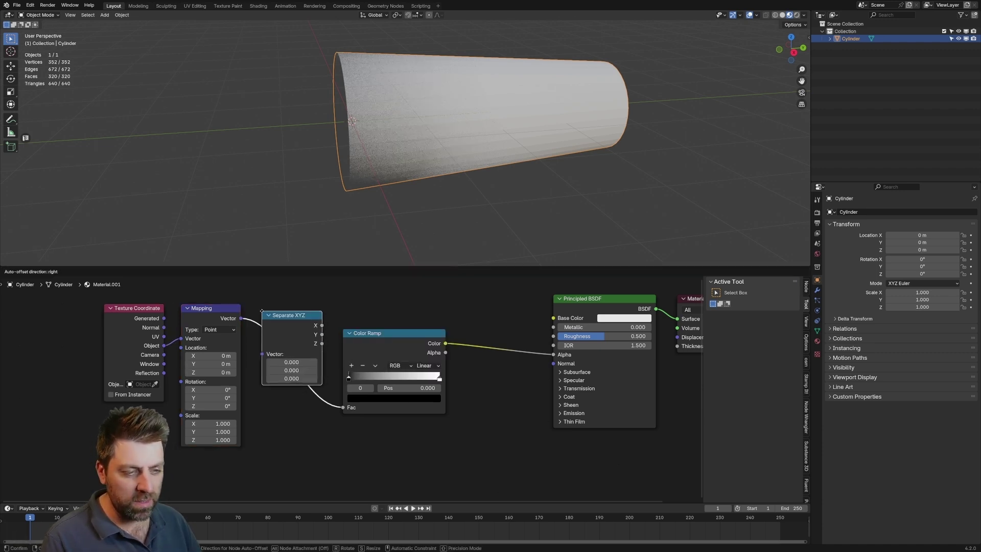
{"action": "left_click", "coordinate": [265, 315]}
{"action": "middle_click_drag", "start_coordinate": [475, 122], "coordinate": [429, 78]}
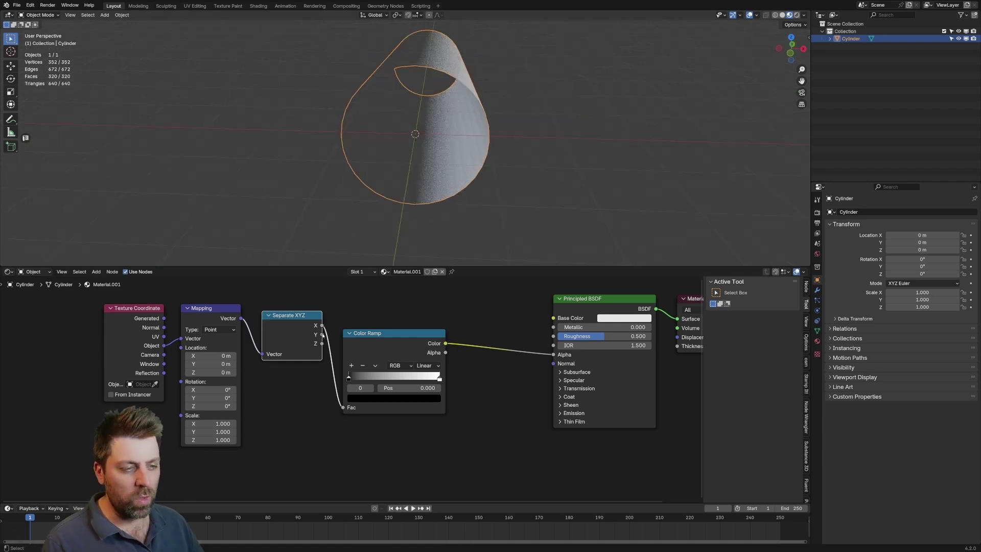
{"action": "middle_click_drag", "start_coordinate": [489, 173], "coordinate": [377, 171]}
{"action": "left_click_drag", "start_coordinate": [350, 378], "coordinate": [435, 377]}
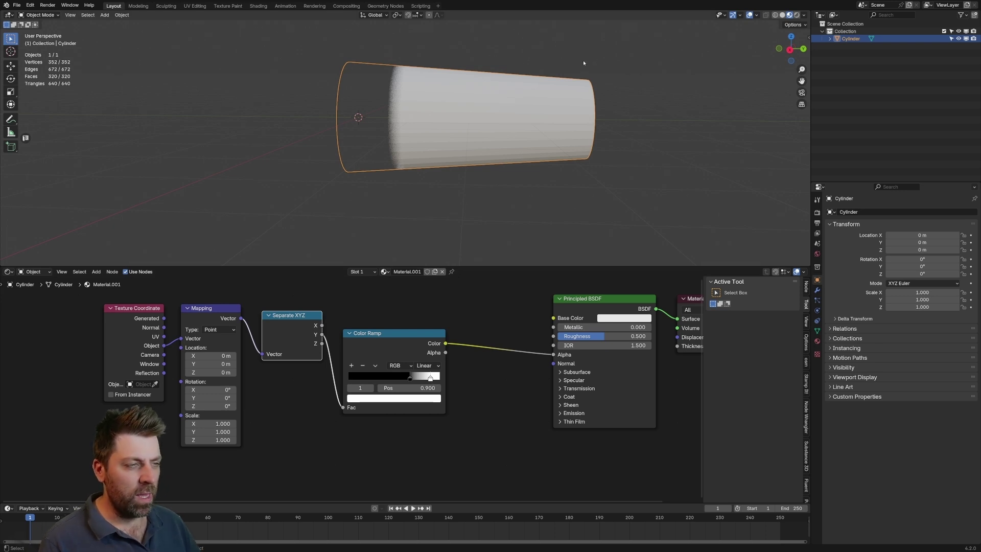
Flip the Color Ramp and drag its black stop to the far right end.
{"action": "left_click", "coordinate": [378, 366]}
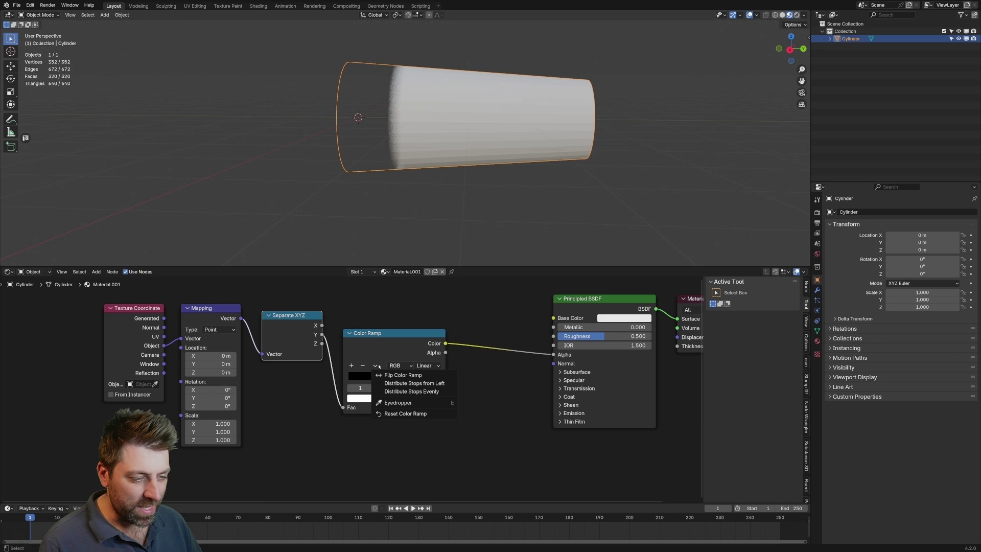
{"action": "left_click", "coordinate": [402, 375]}
{"action": "left_click_drag", "start_coordinate": [381, 378], "coordinate": [473, 388]}
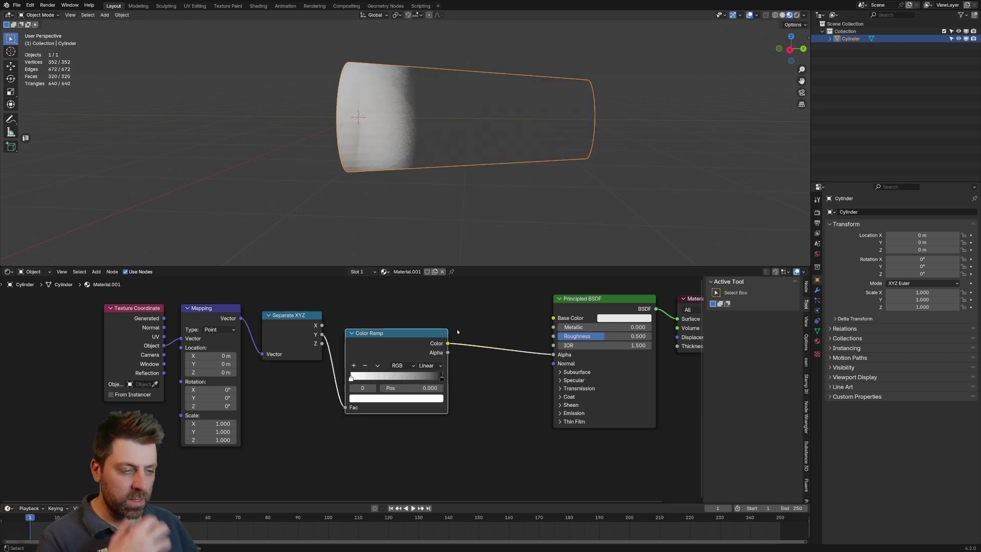
{"action": "middle_click_drag", "start_coordinate": [284, 389], "coordinate": [343, 395]}
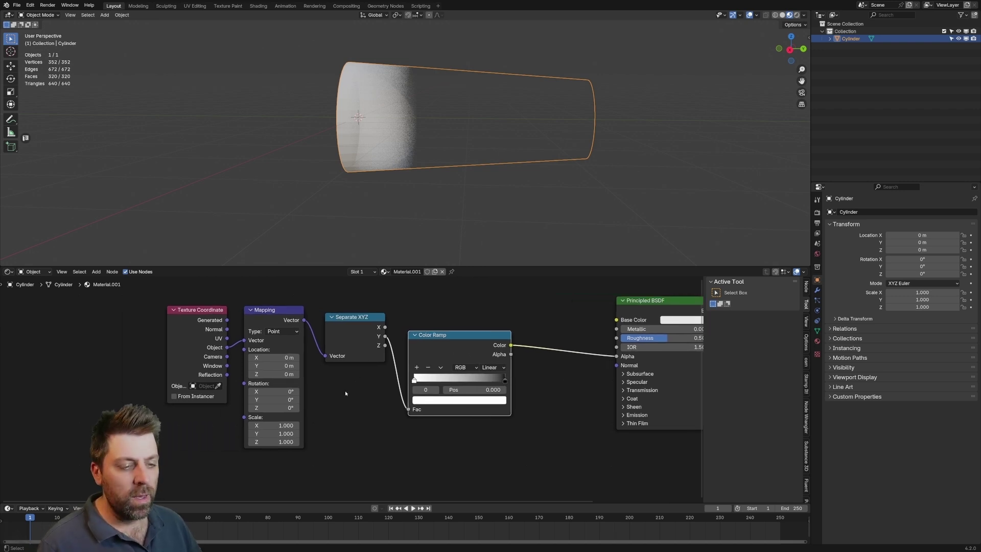
Set Mapping Scale Y to 0.250 in right orthographic view, with ramp stops at 0 and 0.767.
{"action": "left_click", "coordinate": [283, 311]}
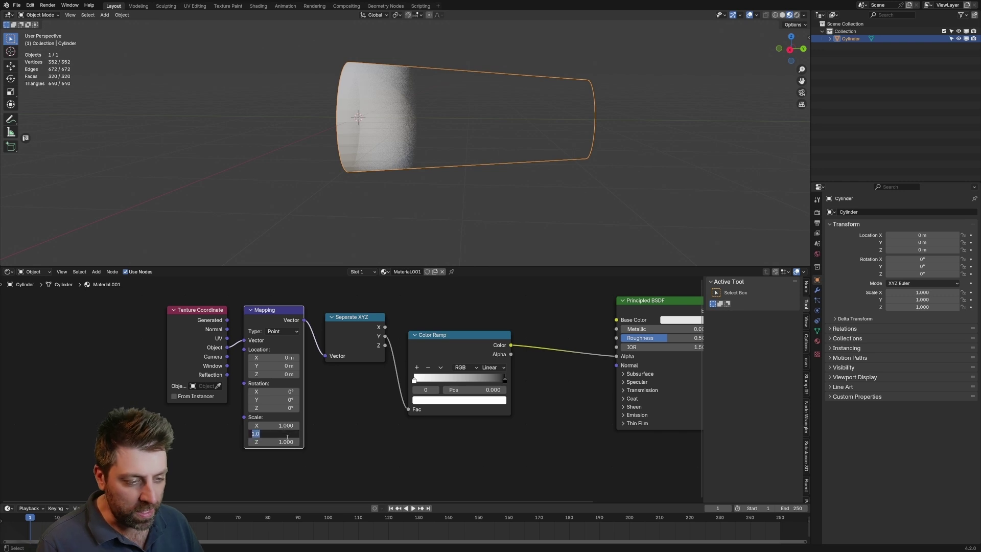
{"action": "type", "text": "4"}
{"action": "key", "text": "Return"}
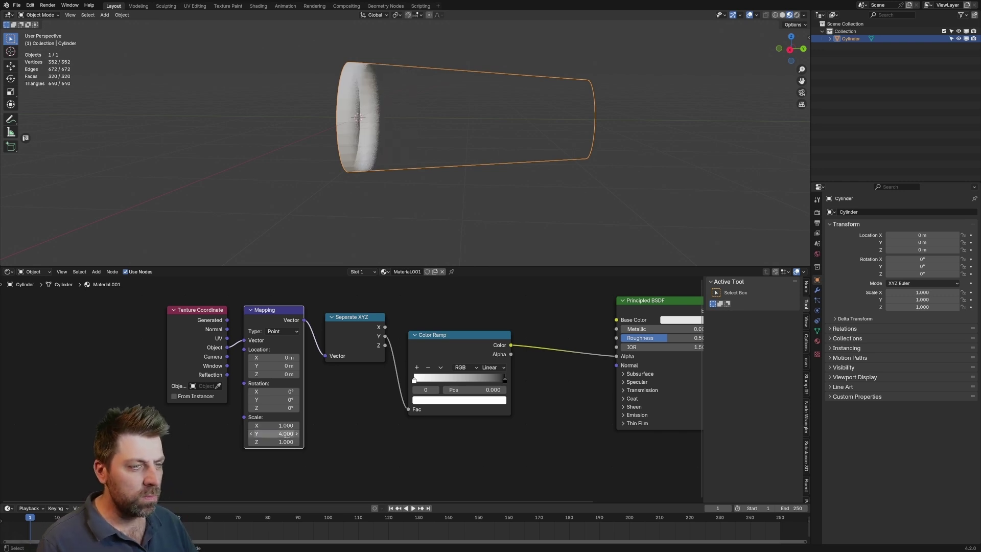
{"action": "type", "text": ".25"}
{"action": "key", "text": "Return"}
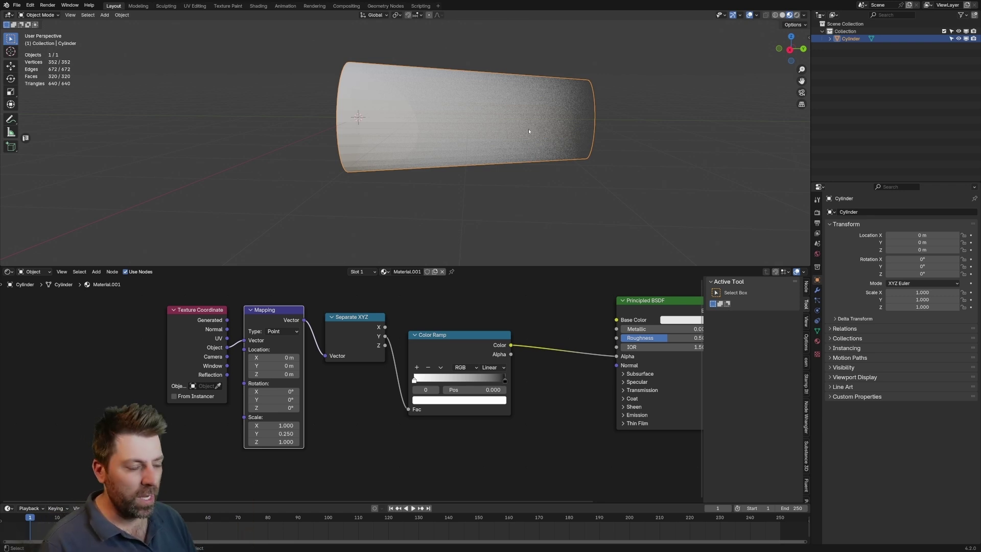
{"action": "key", "text": "KP_3"}
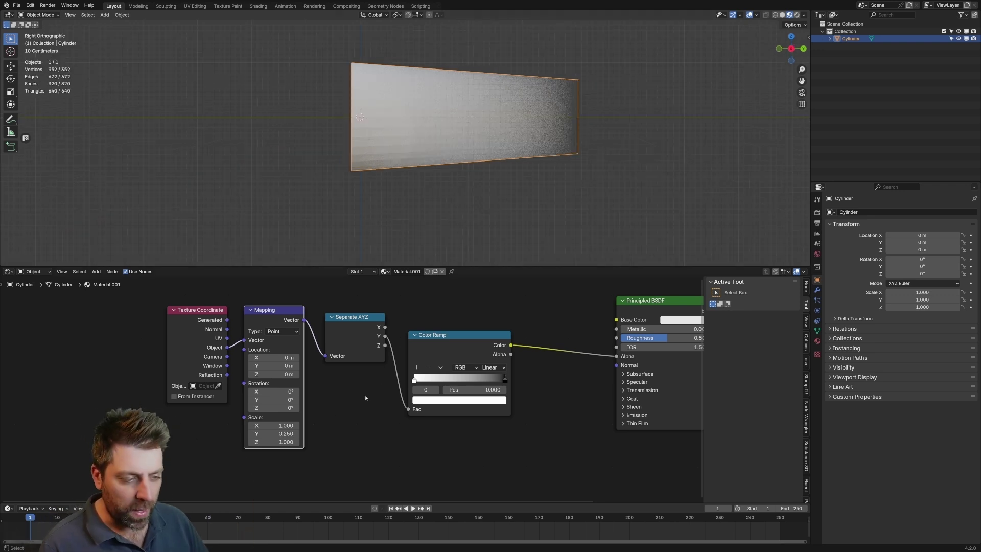
{"action": "type", "text": "1"}
{"action": "key", "text": "Return"}
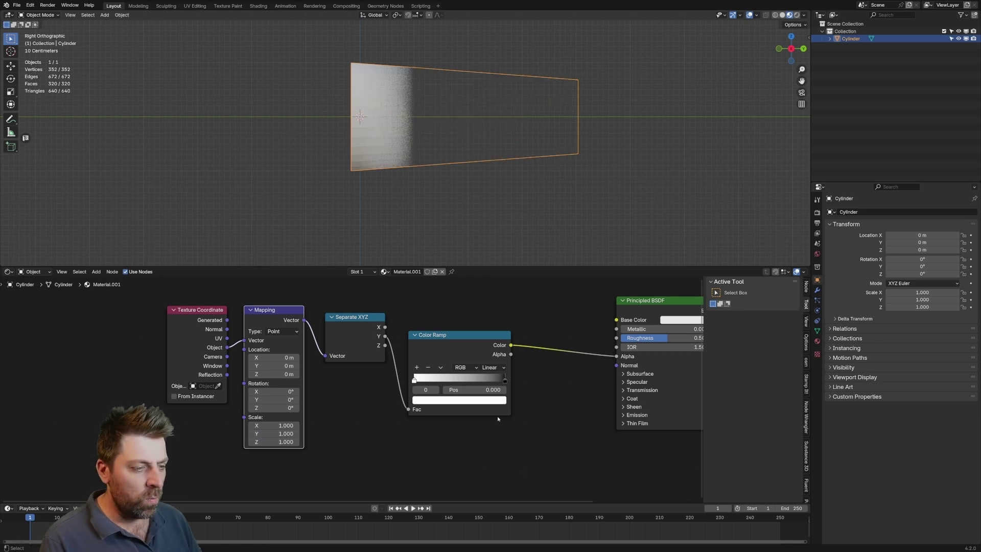
{"action": "left_click_drag", "start_coordinate": [415, 379], "coordinate": [471, 379]}
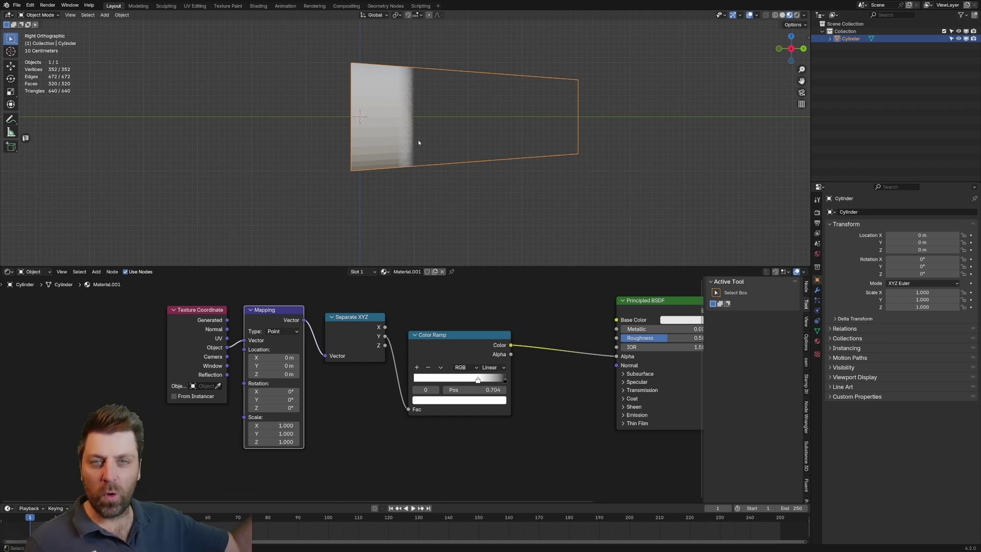
{"action": "double_click", "coordinate": [286, 434]}
{"action": "type", "text": ".25"}
{"action": "key", "text": "Return"}
{"action": "left_click_drag", "start_coordinate": [478, 381], "coordinate": [404, 381]}
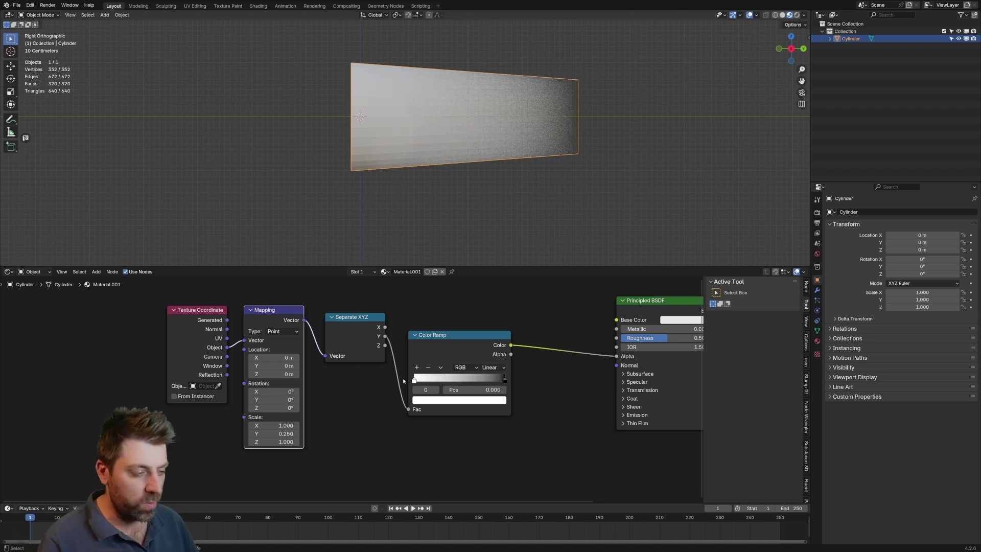
{"action": "left_click_drag", "start_coordinate": [504, 381], "coordinate": [484, 381]}
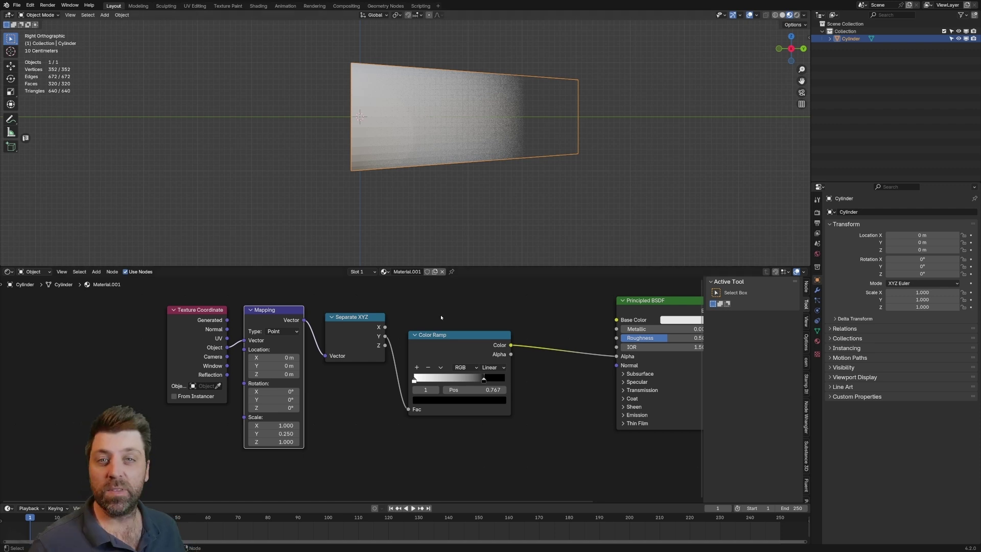
{"action": "scroll", "coordinate": [441, 317], "scroll_direction": "down", "scroll_amount": 1}
{"action": "scroll", "coordinate": [441, 317], "scroll_direction": "down", "scroll_amount": 1}
{"action": "scroll", "coordinate": [441, 316], "scroll_direction": "down", "scroll_amount": 1}
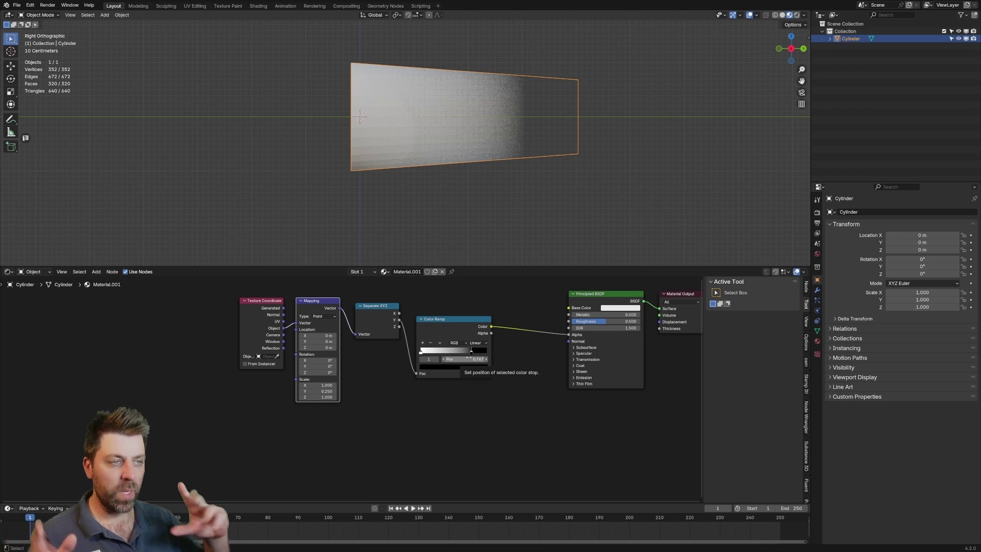
Duplicate the Texture Coordinate and Mapping nodes and place the copies to the left.
{"action": "left_click_drag", "start_coordinate": [454, 319], "coordinate": [408, 332]}
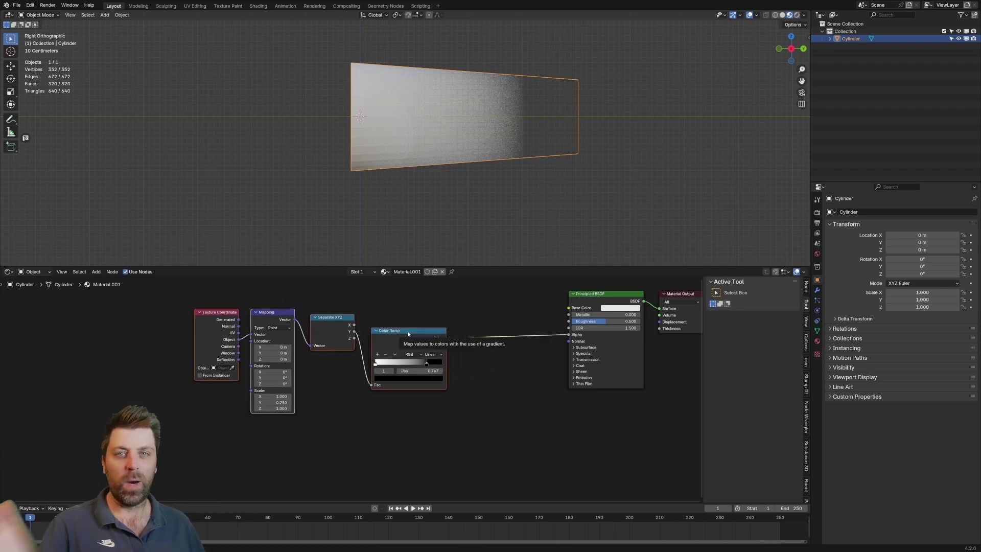
{"action": "left_click", "coordinate": [361, 361]}
{"action": "left_click_drag", "start_coordinate": [267, 307], "coordinate": [191, 383]}
{"action": "key", "text": "shift+d"}
{"action": "left_click", "coordinate": [261, 453]}
{"action": "middle_click_drag", "start_coordinate": [261, 452], "coordinate": [353, 429]}
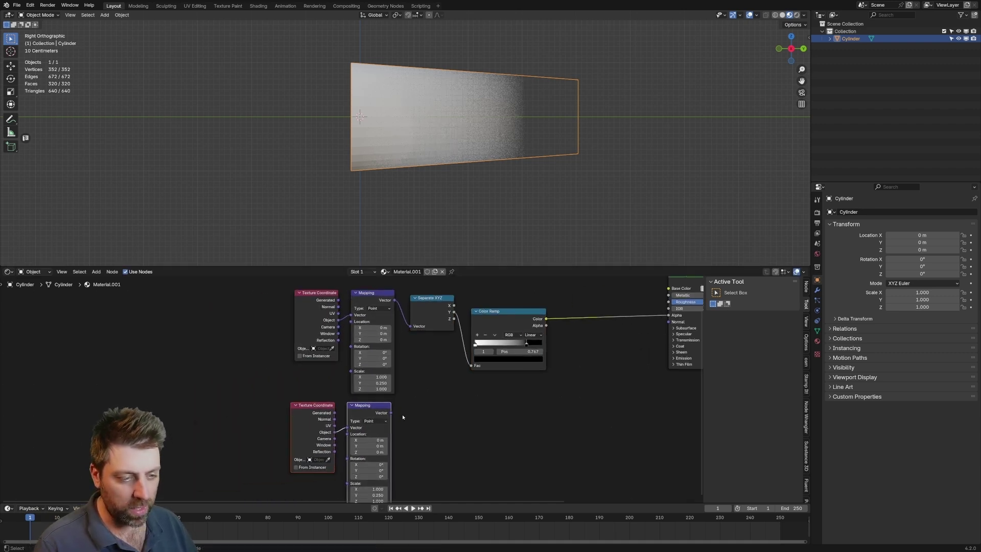
{"action": "left_click_drag", "start_coordinate": [307, 446], "coordinate": [226, 352]}
{"action": "middle_click_drag", "start_coordinate": [258, 376], "coordinate": [248, 392]}
Add a Noise Texture below the Color Ramp, driven by the copied Mapping vector.
{"action": "key", "text": "shift+a"}
{"action": "type", "text": "noise"}
{"action": "key", "text": "Return"}
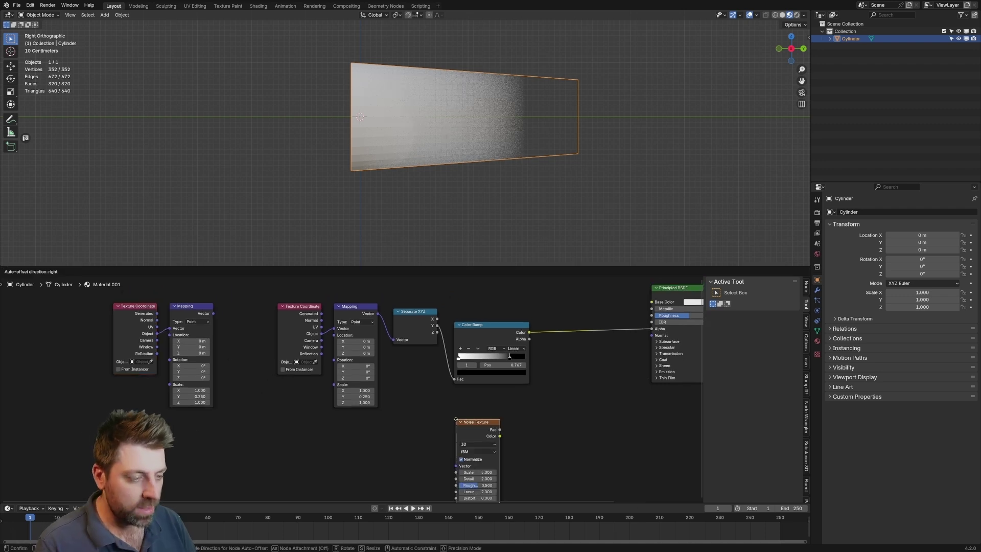
{"action": "left_click", "coordinate": [422, 429]}
{"action": "middle_click_drag", "start_coordinate": [406, 422], "coordinate": [398, 414]}
{"action": "left_click_drag", "start_coordinate": [205, 306], "coordinate": [394, 430]}
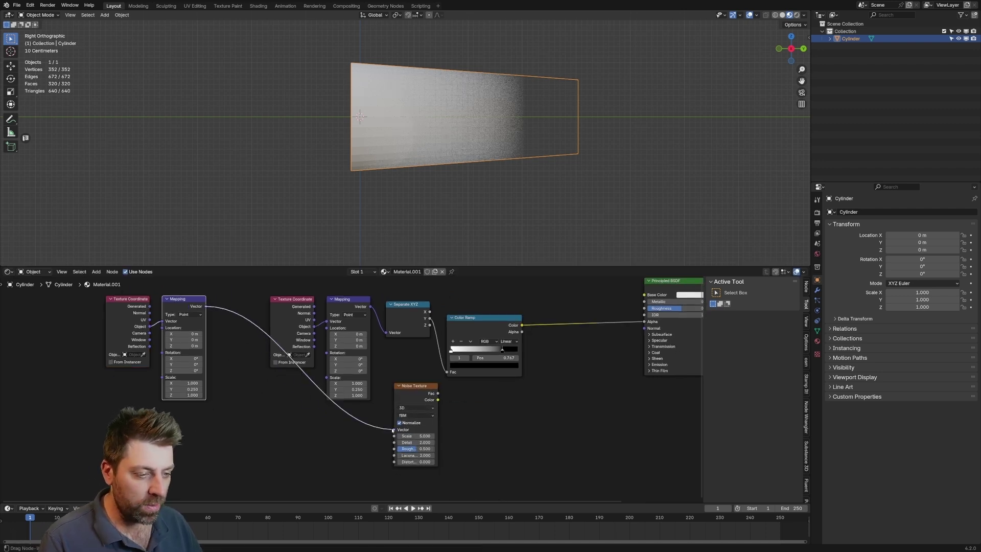
{"action": "middle_click_drag", "start_coordinate": [461, 415], "coordinate": [429, 428]}
Insert a Mix Color node between Color Ramp and BSDF, with Noise Color as its second input.
{"action": "key", "text": "shift+a"}
{"action": "type", "text": "mix"}
{"action": "key", "text": "Return"}
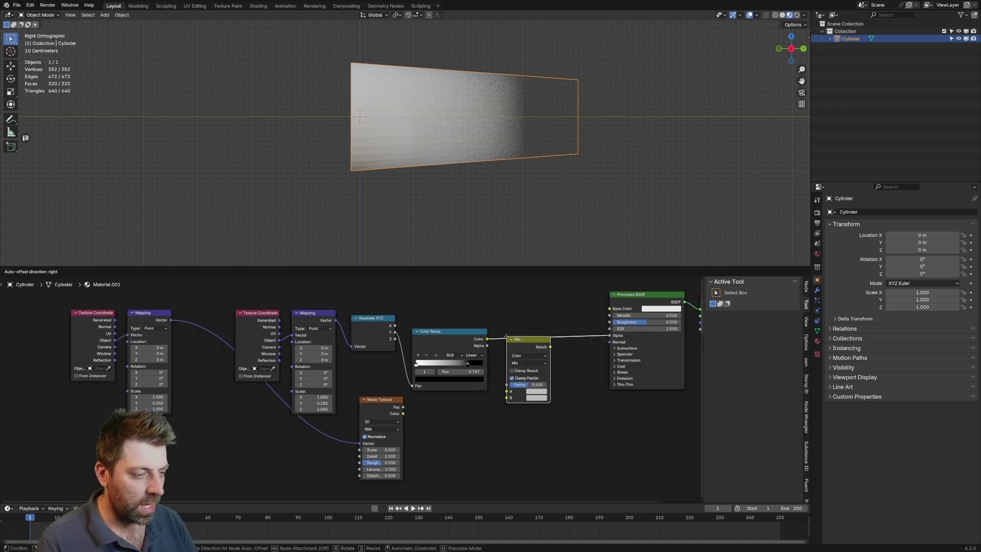
{"action": "left_click", "coordinate": [540, 361]}
{"action": "left_click_drag", "start_coordinate": [516, 327], "coordinate": [548, 340]}
{"action": "left_click", "coordinate": [548, 341]}
{"action": "left_click", "coordinate": [436, 339]}
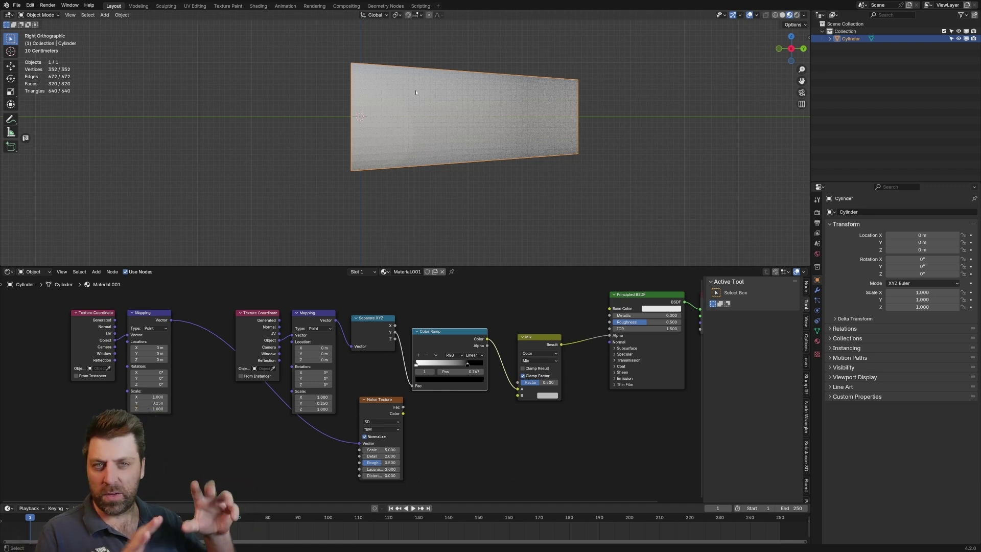
{"action": "left_click_drag", "start_coordinate": [405, 414], "coordinate": [521, 392]}
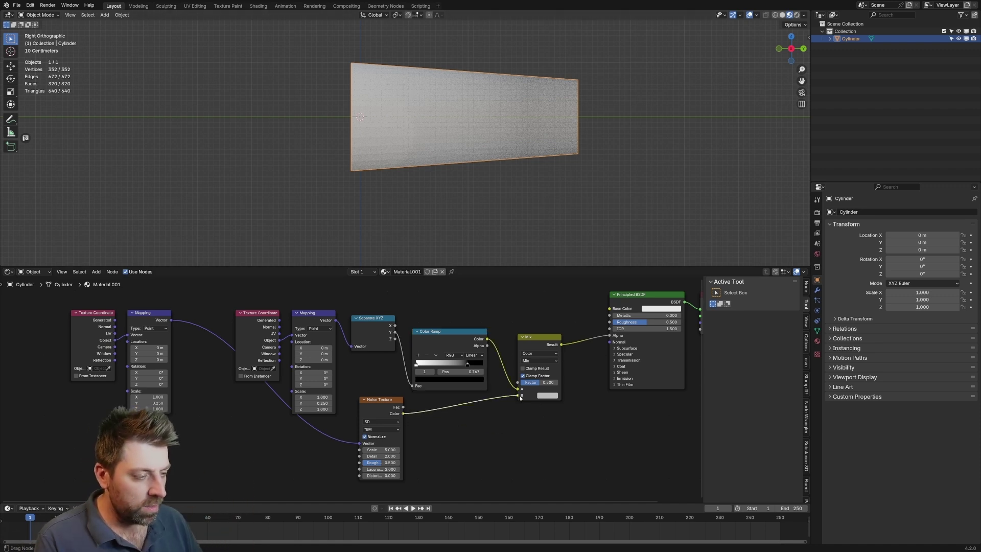
{"action": "mouse_move", "coordinate": [536, 176]}
{"action": "middle_mouse_down"}
{"action": "mouse_move", "coordinate": [540, 198]}
{"action": "mouse_move", "coordinate": [564, 129]}
{"action": "middle_mouse_up"}
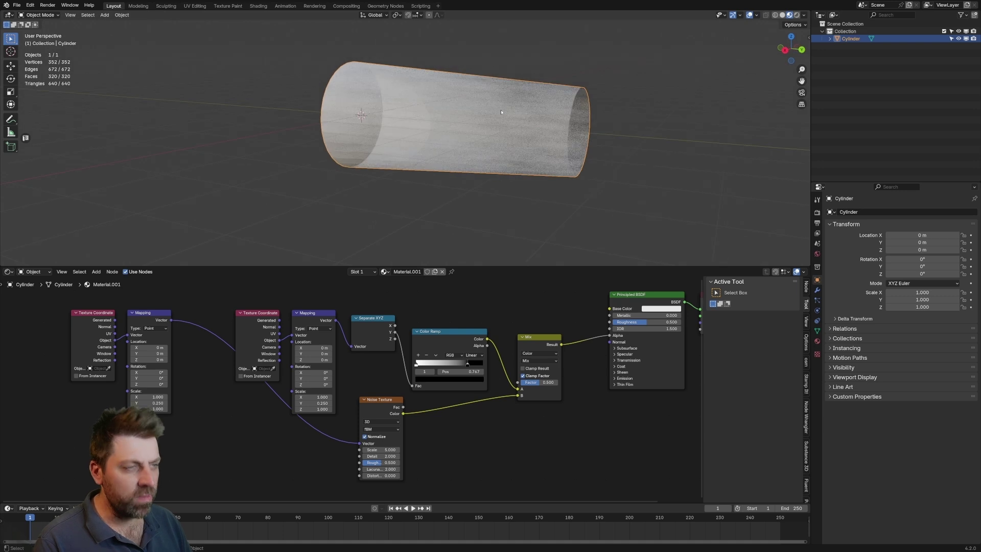
{"action": "middle_click_drag", "start_coordinate": [508, 172], "coordinate": [568, 202]}
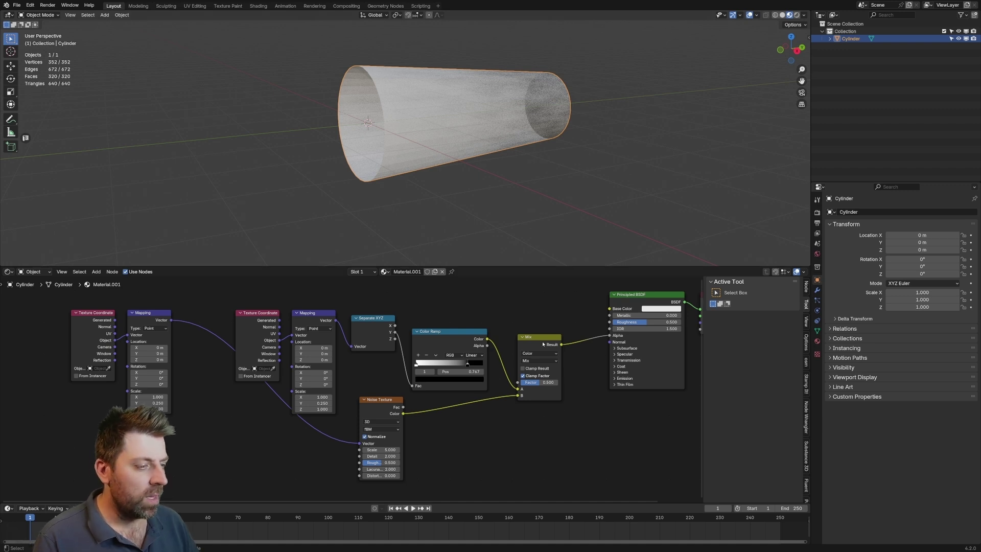
Set the Mix blend to Subtract and add a sharpened duplicate Color Ramp after the Noise Texture.
{"action": "left_click", "coordinate": [549, 361]}
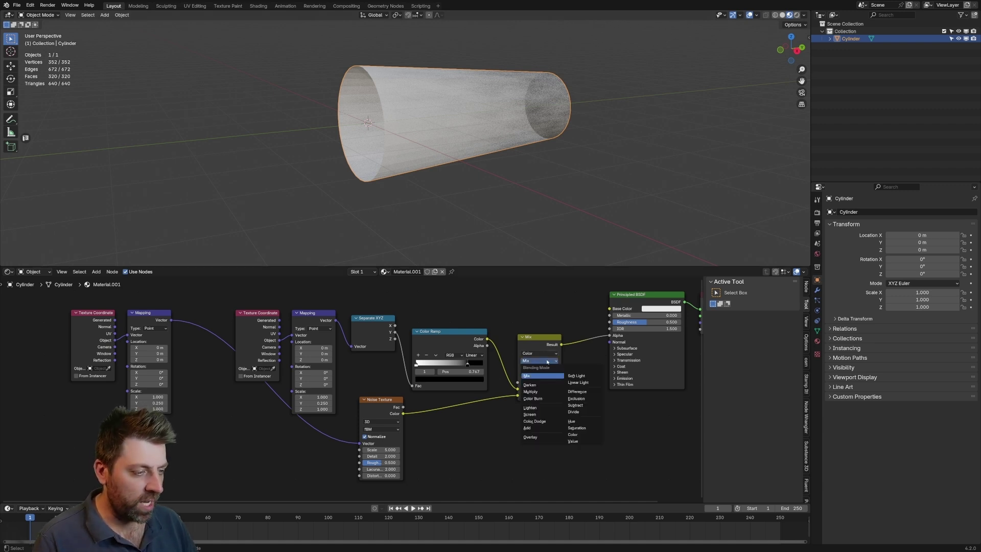
{"action": "left_click", "coordinate": [580, 407]}
{"action": "middle_click_drag", "start_coordinate": [476, 138], "coordinate": [437, 119]}
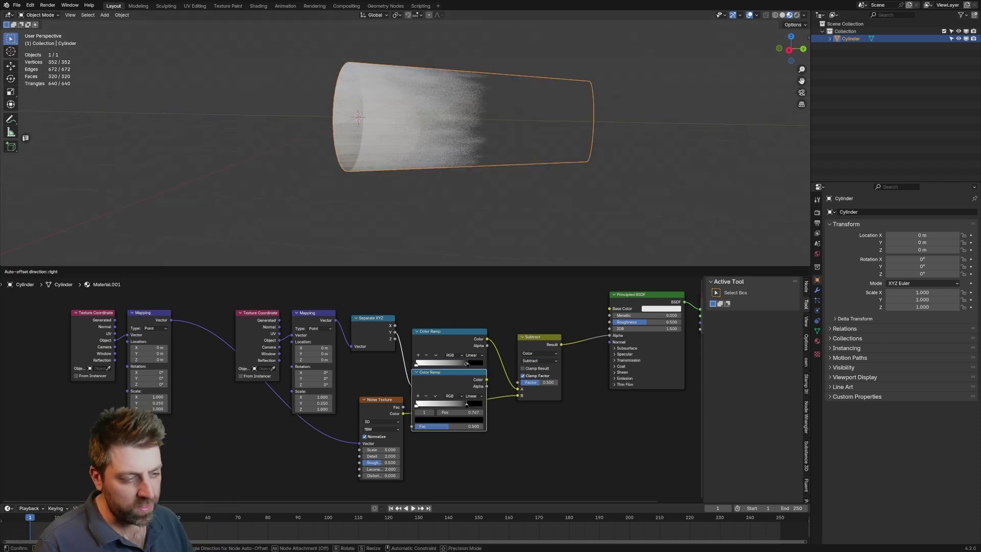
{"action": "key", "text": "shift+d"}
{"action": "left_click", "coordinate": [498, 415]}
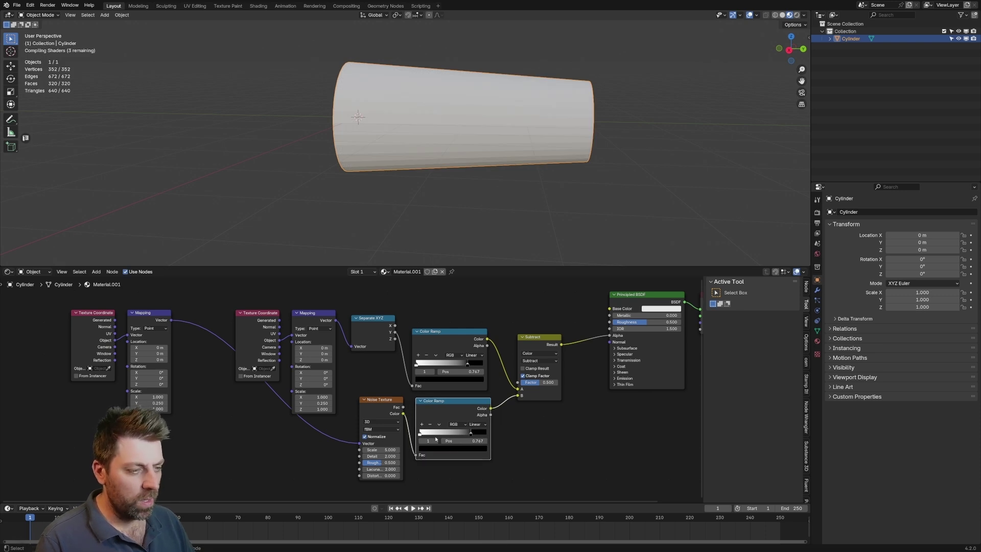
{"action": "left_click_drag", "start_coordinate": [471, 434], "coordinate": [435, 433]}
{"action": "middle_click_drag", "start_coordinate": [437, 230], "coordinate": [446, 258]}
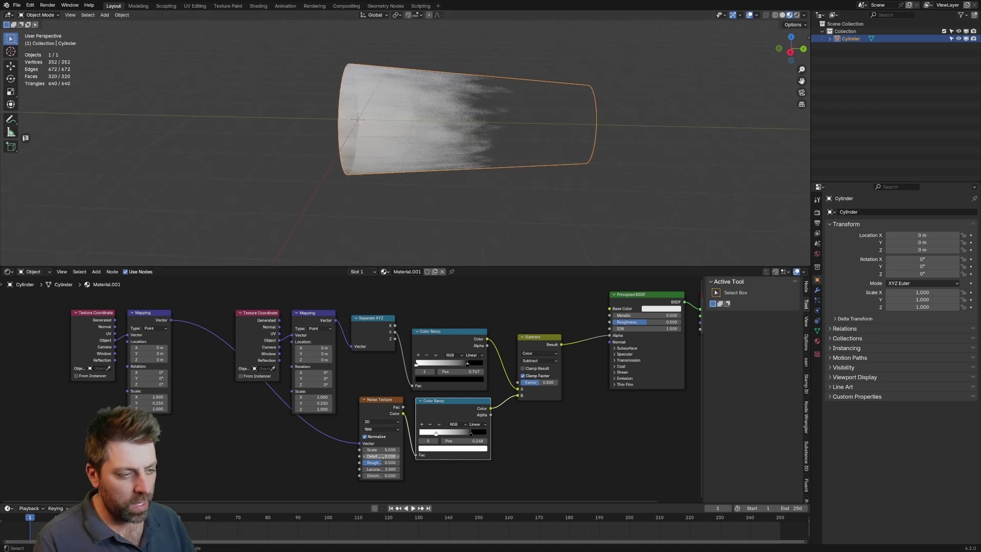
Set noise Detail to 15 and Roughness to 0.050, and make the base colour orange.
{"action": "double_click", "coordinate": [382, 456]}
{"action": "type", "text": "15"}
{"action": "key", "text": "Return"}
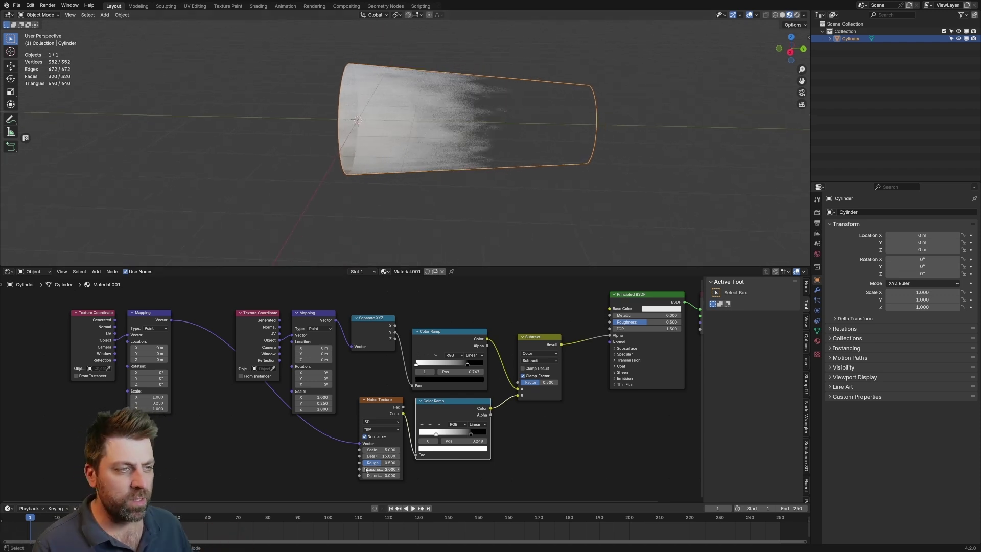
{"action": "scroll", "coordinate": [419, 475], "scroll_direction": "up", "scroll_amount": 3}
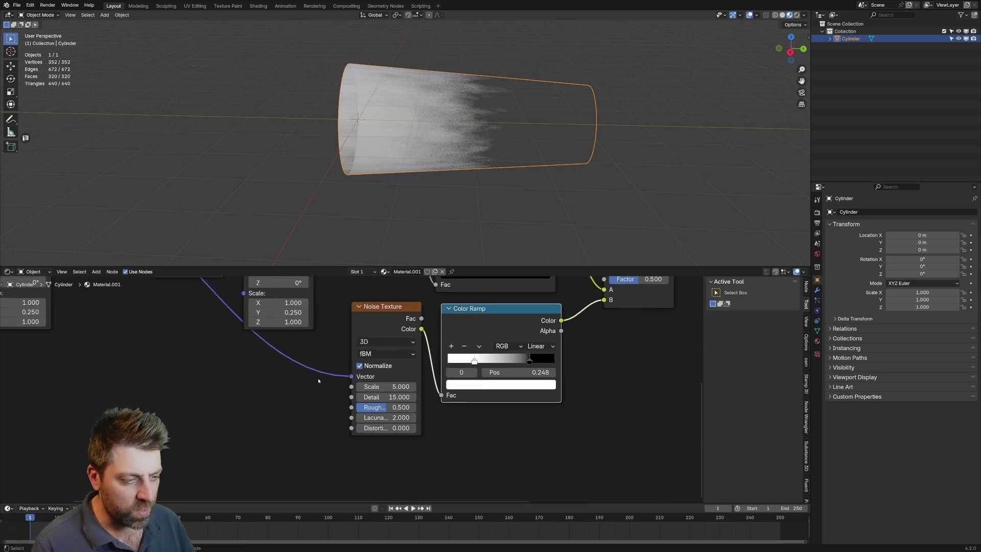
{"action": "double_click", "coordinate": [398, 406]}
{"action": "type", "text": "1"}
{"action": "key", "text": "Return"}
{"action": "double_click", "coordinate": [399, 408]}
{"action": "type", "text": "0"}
{"action": "key", "text": "Return"}
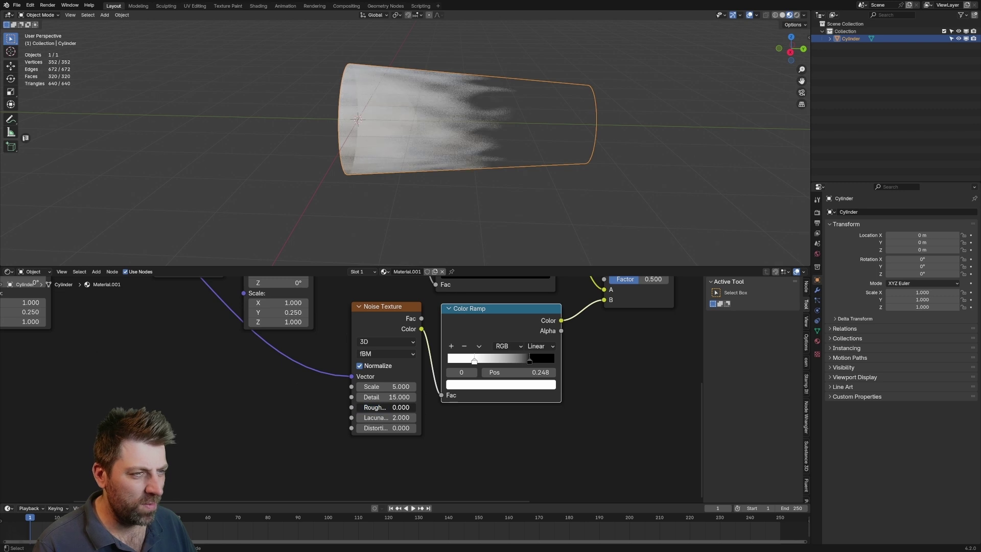
{"action": "left_click_drag", "start_coordinate": [388, 407], "coordinate": [414, 406]}
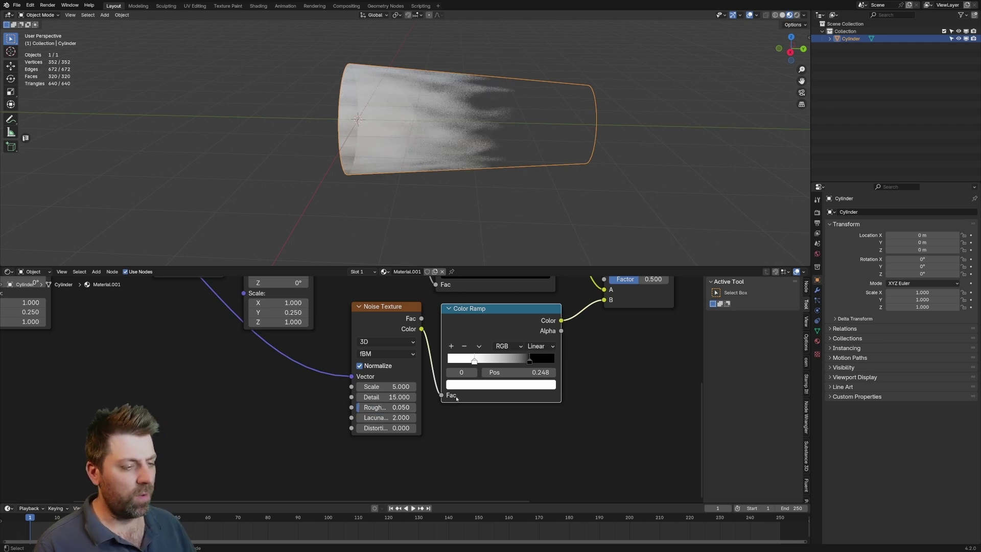
{"action": "scroll", "coordinate": [462, 447], "scroll_direction": "down", "scroll_amount": 4}
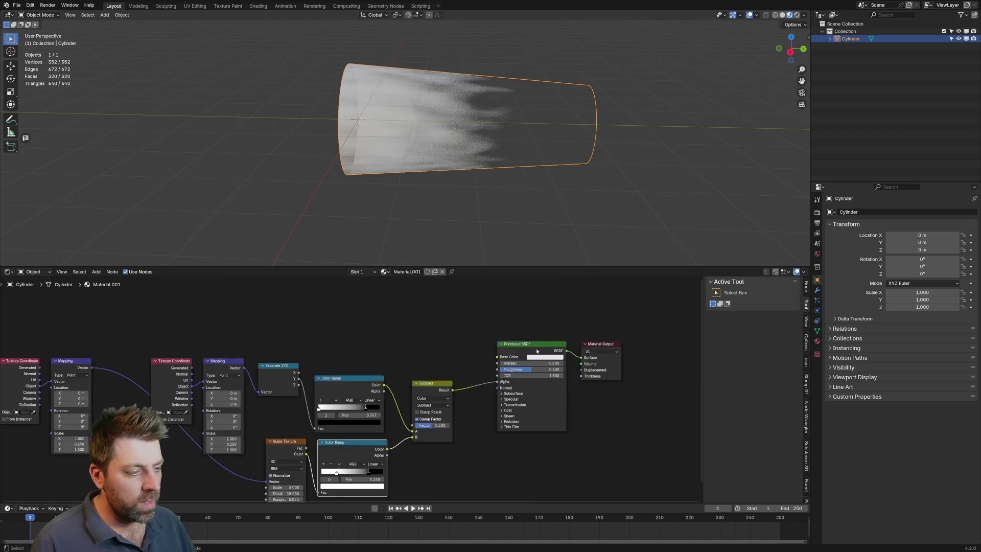
{"action": "left_click", "coordinate": [548, 357]}
{"action": "left_click", "coordinate": [549, 303]}
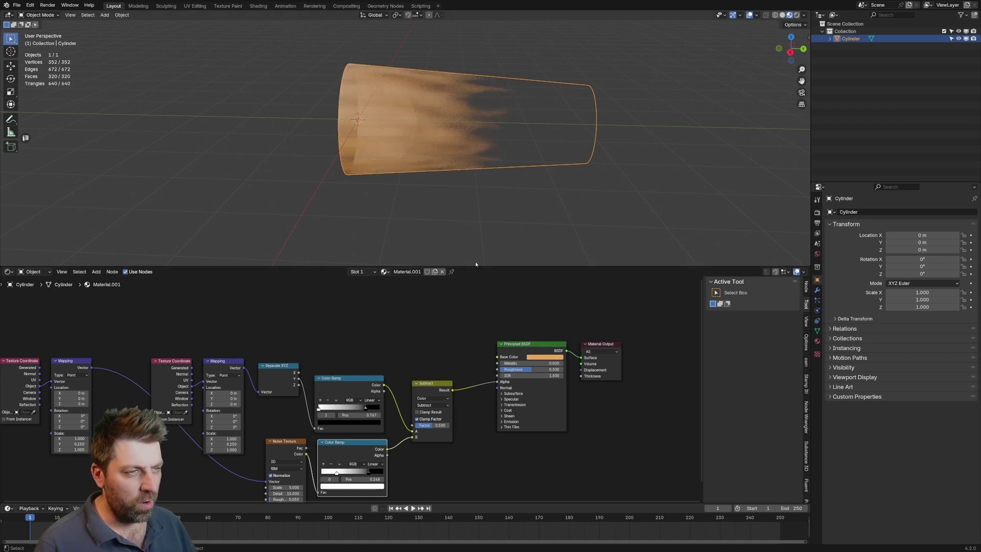
{"action": "scroll", "coordinate": [337, 345], "scroll_direction": "up", "scroll_amount": 3}
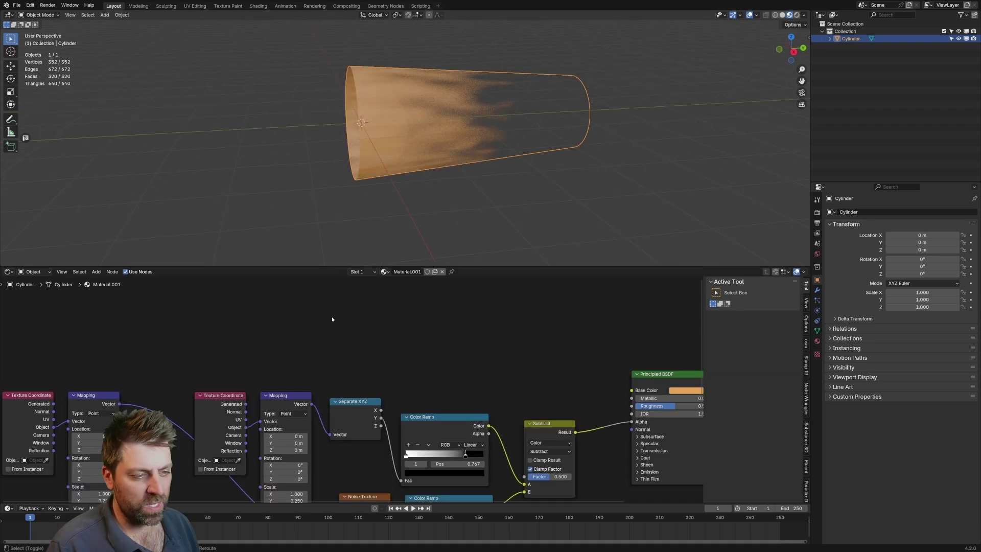
Add a second Noise Texture fed by Mapping, with its Color into Base Color.
{"action": "key", "text": "shift+a"}
{"action": "type", "text": "noise"}
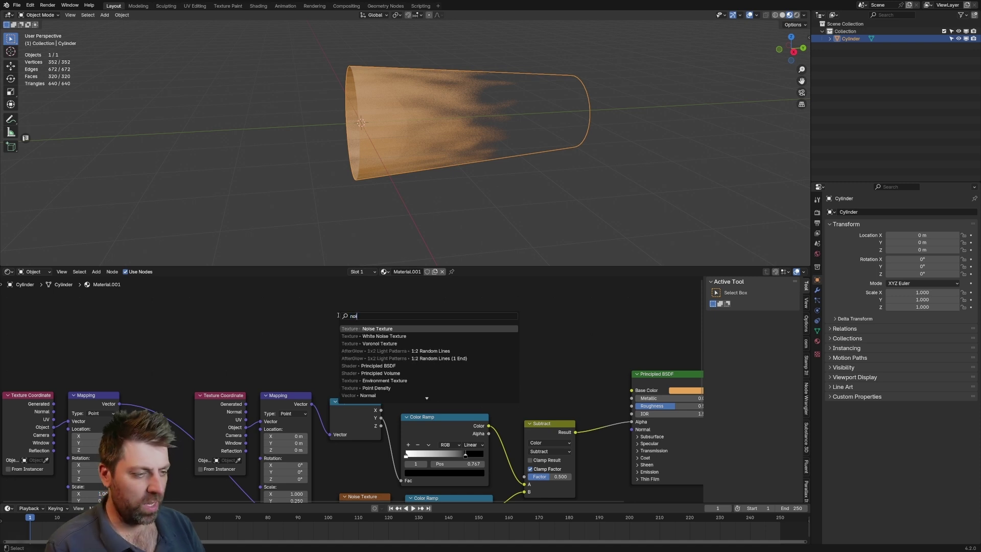
{"action": "key", "text": "Return"}
{"action": "left_click", "coordinate": [340, 288]}
{"action": "middle_click_drag", "start_coordinate": [460, 345], "coordinate": [466, 336]}
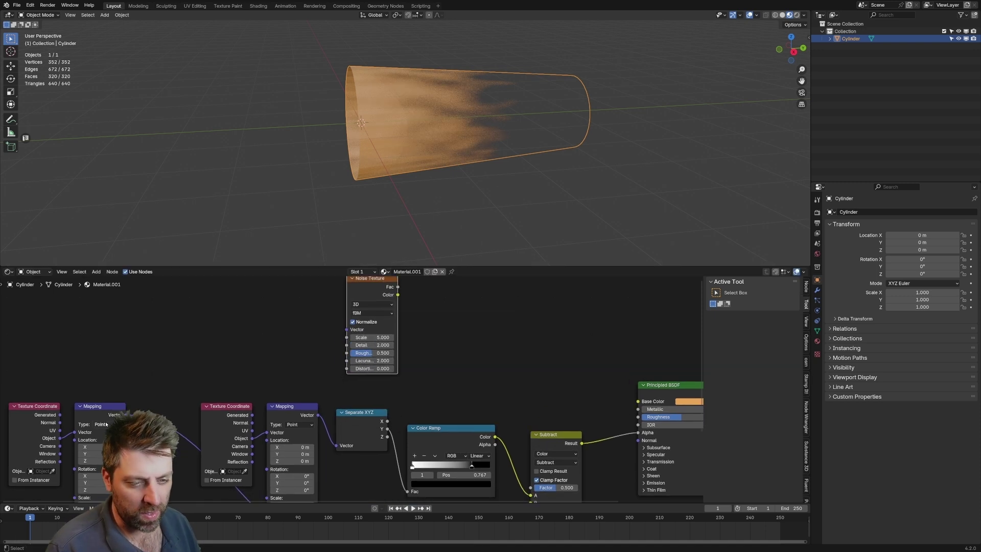
{"action": "left_click_drag", "start_coordinate": [347, 330], "coordinate": [177, 405]}
{"action": "scroll", "coordinate": [494, 330], "scroll_direction": "down", "scroll_amount": 2}
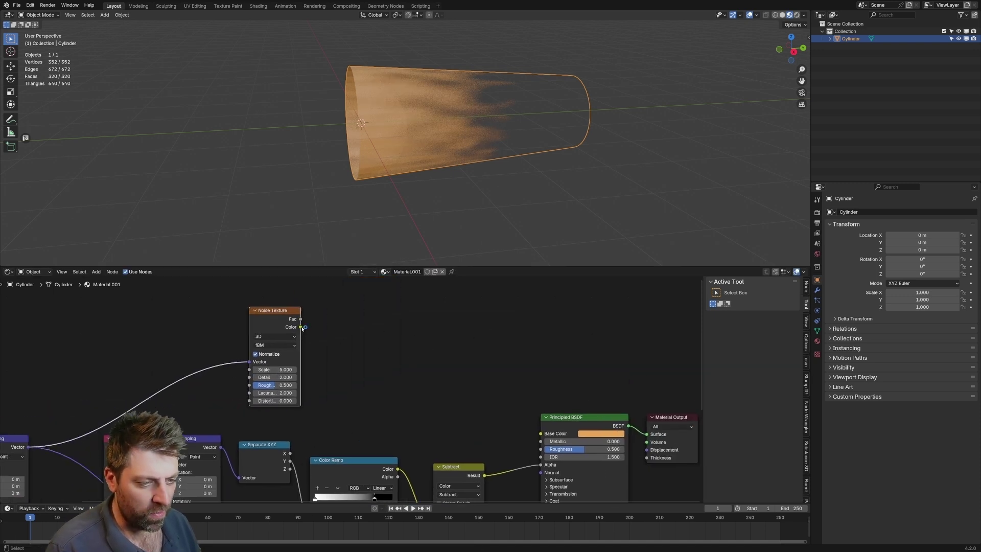
{"action": "left_click_drag", "start_coordinate": [300, 327], "coordinate": [542, 433]}
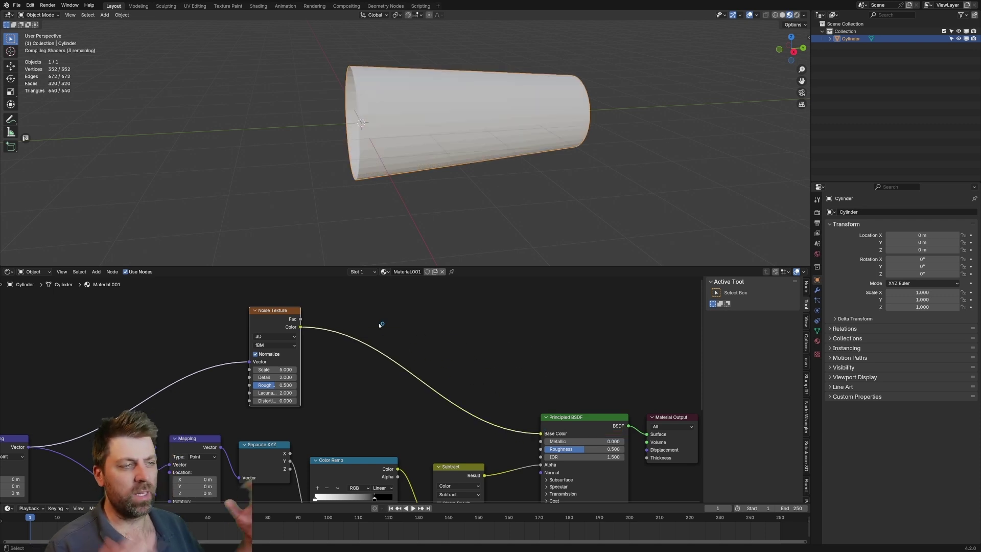
Insert a Color Ramp between the noise and shader, with its first stop white.
{"action": "key", "text": "shift+a"}
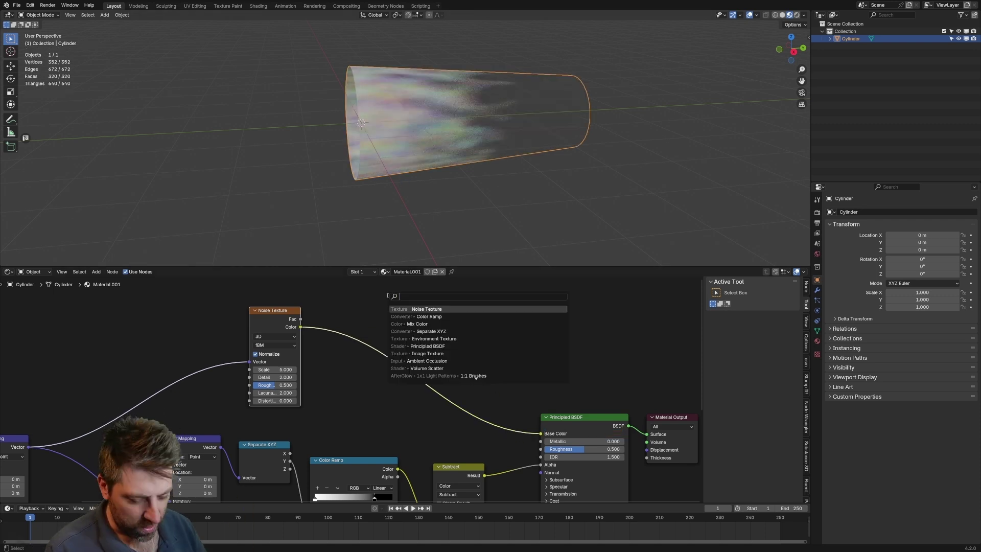
{"action": "left_click", "coordinate": [430, 316]}
{"action": "left_click", "coordinate": [351, 326]}
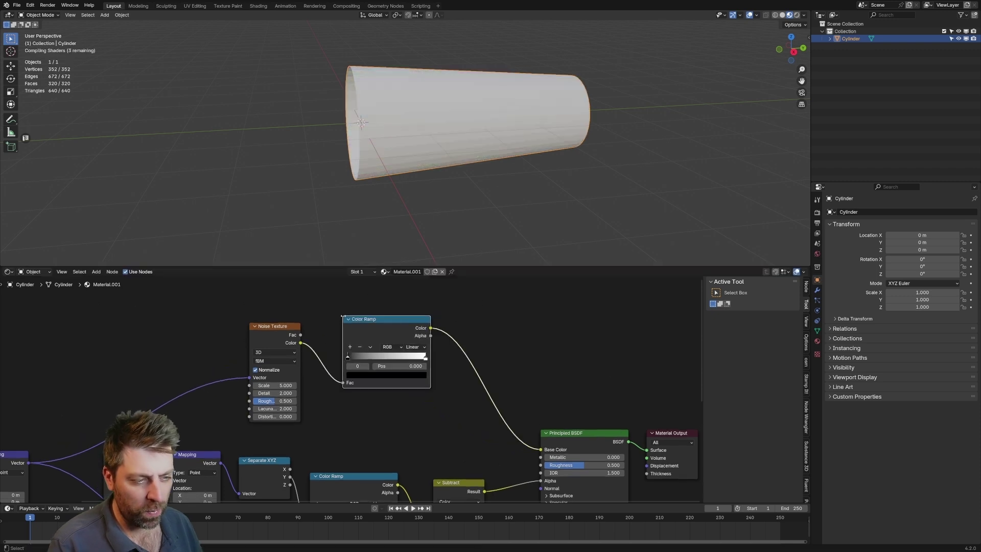
{"action": "left_click", "coordinate": [362, 375]}
{"action": "left_click_drag", "start_coordinate": [384, 358], "coordinate": [426, 358]}
{"action": "left_click", "coordinate": [371, 376]}
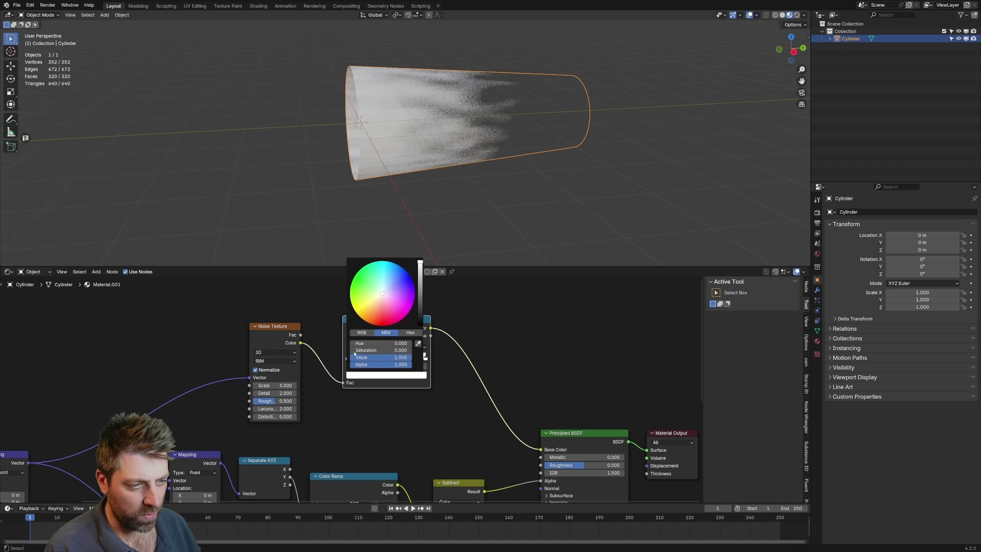
Colour the remaining ramp stops yellow and red for warm flame tones.
{"action": "left_click", "coordinate": [384, 374]}
{"action": "mouse_move", "coordinate": [360, 350]}
{"action": "left_mouse_down"}
{"action": "mouse_move", "coordinate": [424, 357]}
{"action": "mouse_move", "coordinate": [357, 357]}
{"action": "left_mouse_up"}
{"action": "left_click", "coordinate": [384, 374]}
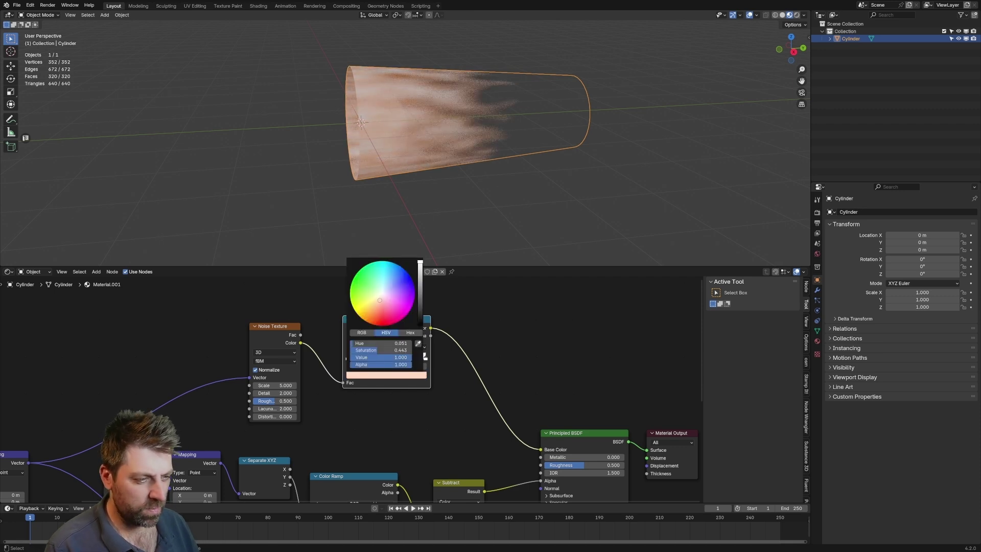
{"action": "mouse_move", "coordinate": [384, 307]}
{"action": "left_mouse_down"}
{"action": "mouse_move", "coordinate": [361, 311]}
{"action": "mouse_move", "coordinate": [373, 305]}
{"action": "left_mouse_up"}
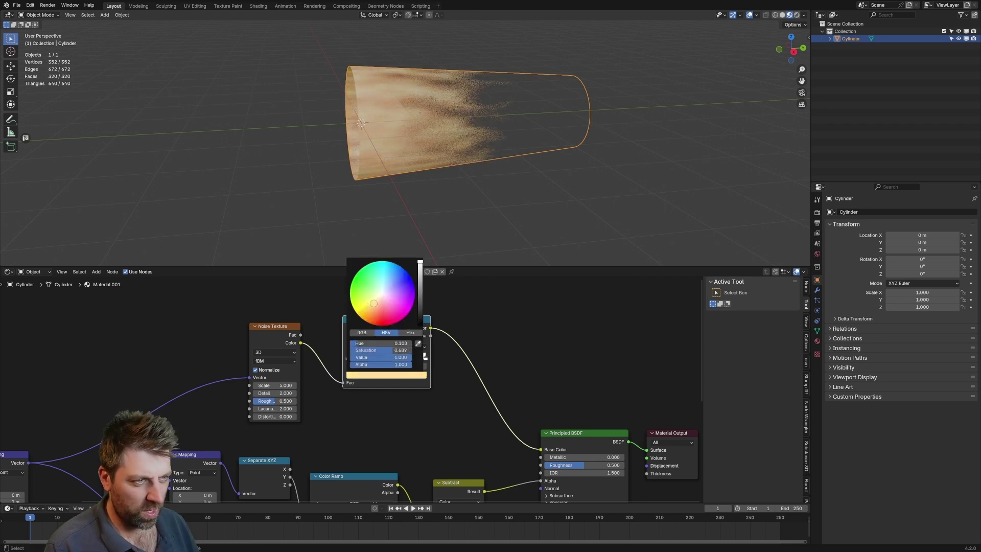
{"action": "scroll", "coordinate": [373, 305], "scroll_direction": "up", "scroll_amount": 2}
{"action": "left_click_drag", "start_coordinate": [381, 268], "coordinate": [390, 290]}
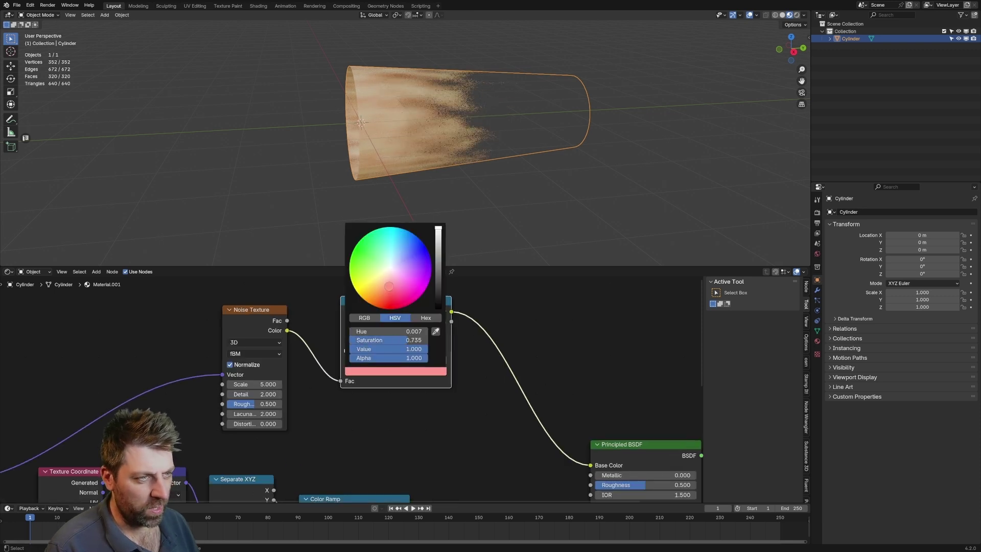
{"action": "left_click", "coordinate": [547, 338]}
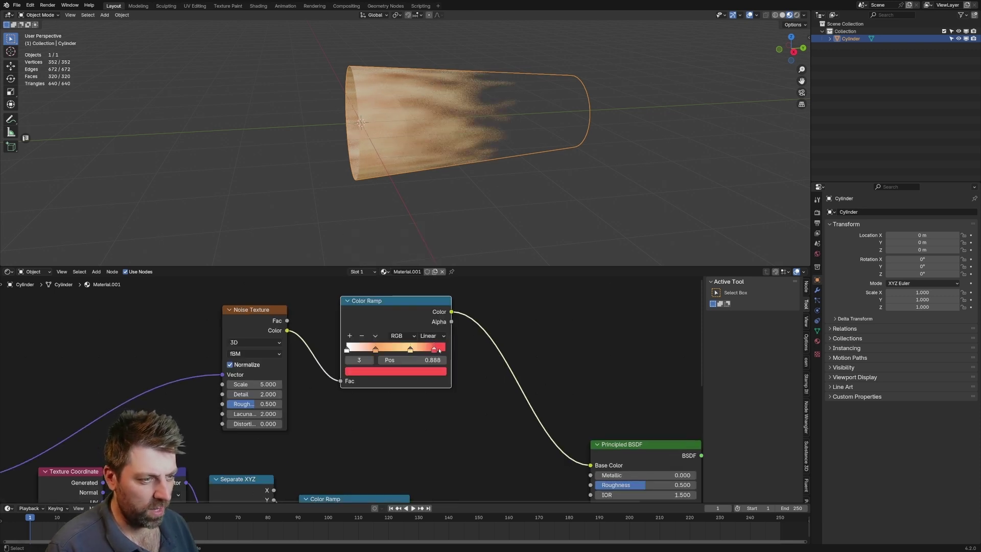
{"action": "key", "text": "KP_Subtract"}
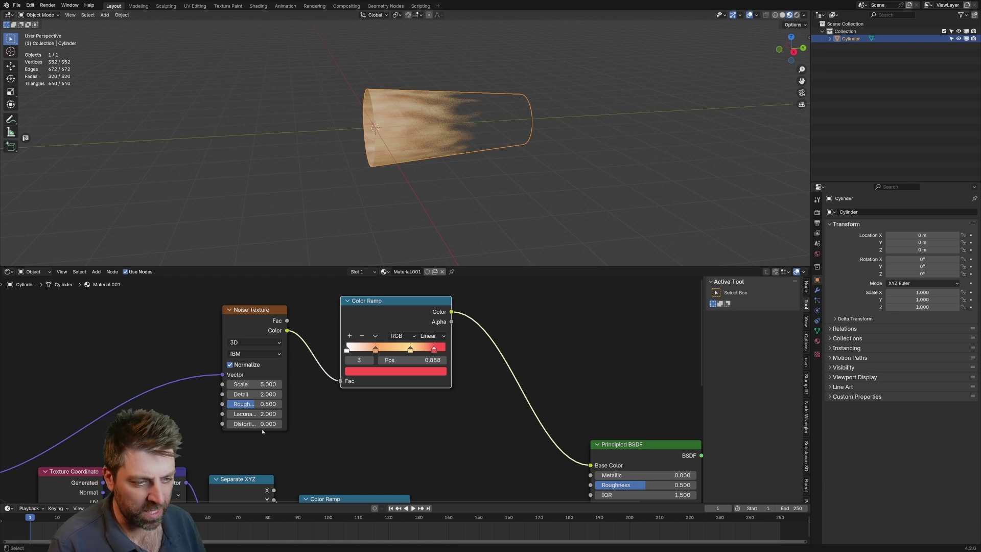
{"action": "middle_click_drag", "start_coordinate": [232, 430], "coordinate": [468, 551]}
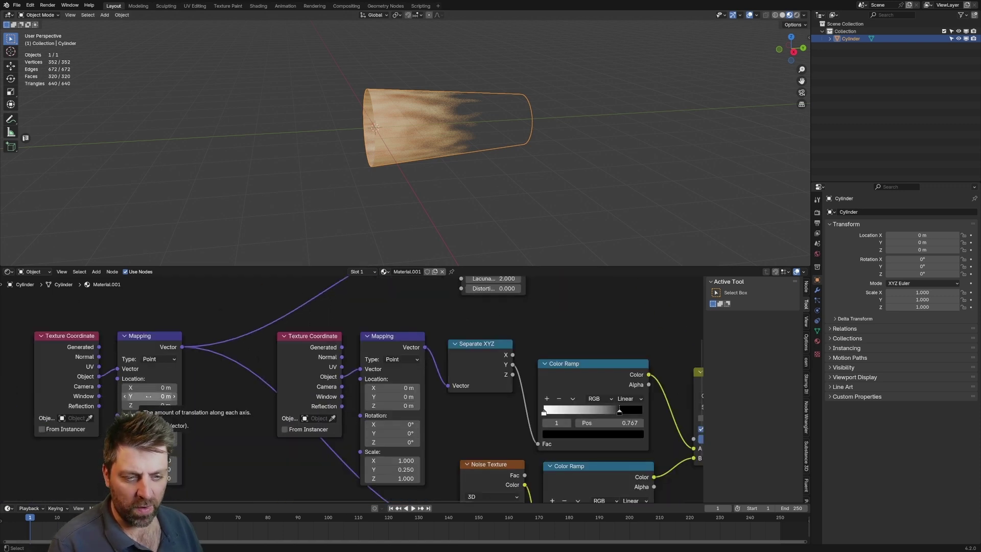
Shift the Mapping Y location, feed the Color Ramp into Emission Color, and set Emission Strength to 1.0.
{"action": "mouse_move", "coordinate": [148, 396]}
{"action": "left_mouse_down"}
{"action": "mouse_move", "coordinate": [176, 396]}
{"action": "mouse_move", "coordinate": [154, 396]}
{"action": "left_mouse_up"}
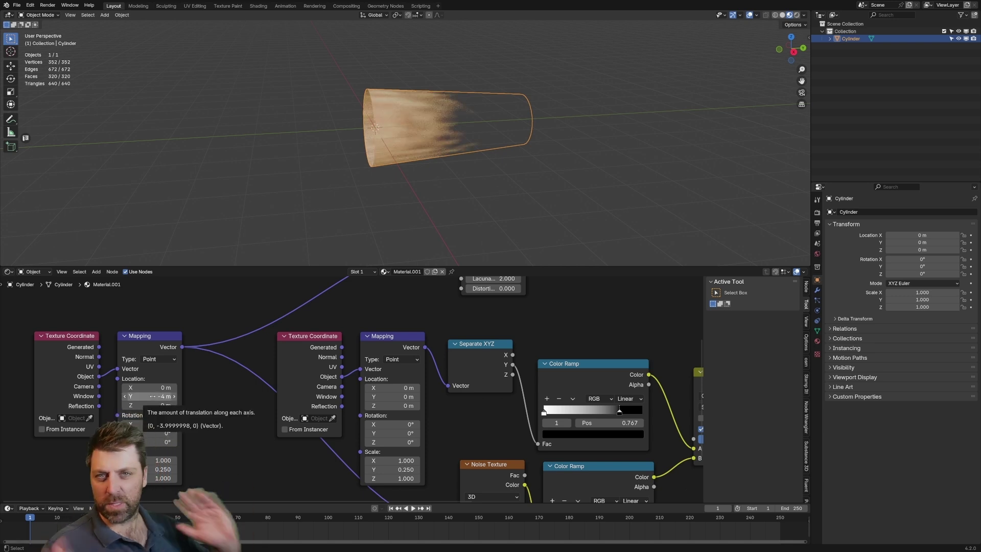
{"action": "mouse_move", "coordinate": [629, 429]}
{"action": "middle_mouse_down"}
{"action": "mouse_move", "coordinate": [430, 399]}
{"action": "mouse_move", "coordinate": [323, 407]}
{"action": "mouse_move", "coordinate": [384, 414]}
{"action": "middle_mouse_up"}
{"action": "scroll", "coordinate": [384, 413], "scroll_direction": "down", "scroll_amount": 2}
{"action": "left_click_drag", "start_coordinate": [325, 294], "coordinate": [415, 445]}
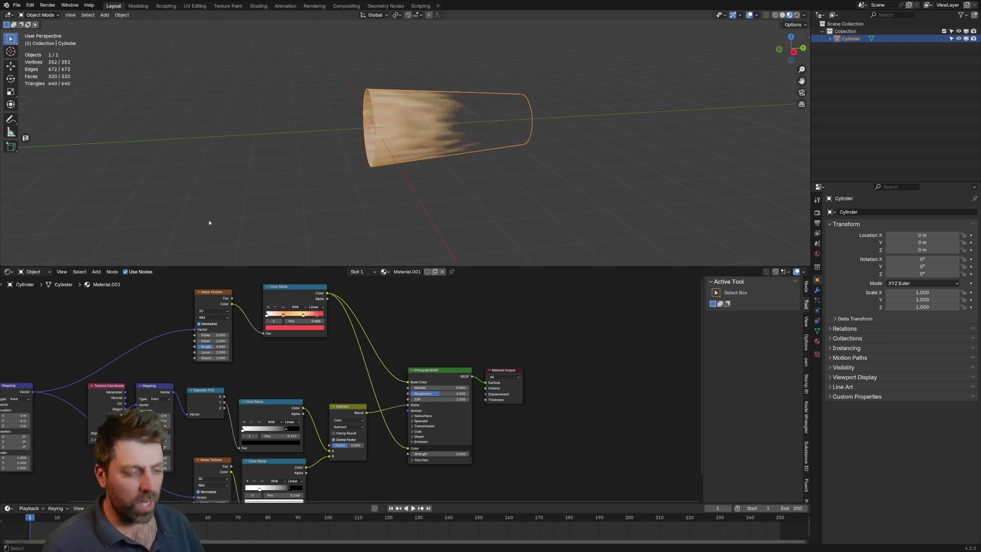
{"action": "scroll", "coordinate": [419, 401], "scroll_direction": "up", "scroll_amount": 3}
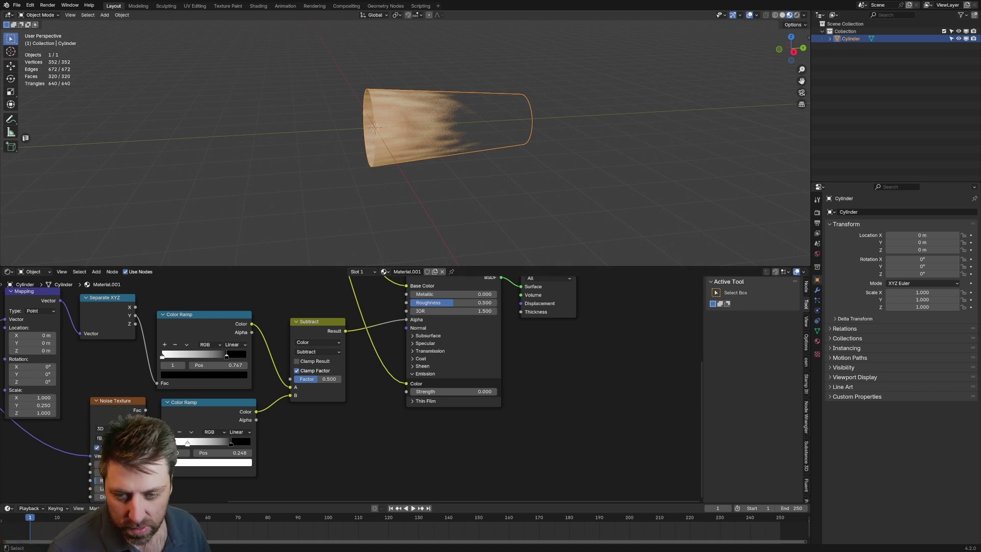
{"action": "scroll", "coordinate": [450, 436], "scroll_direction": "down", "scroll_amount": 3}
{"action": "middle_click_drag", "start_coordinate": [489, 433], "coordinate": [450, 436]}
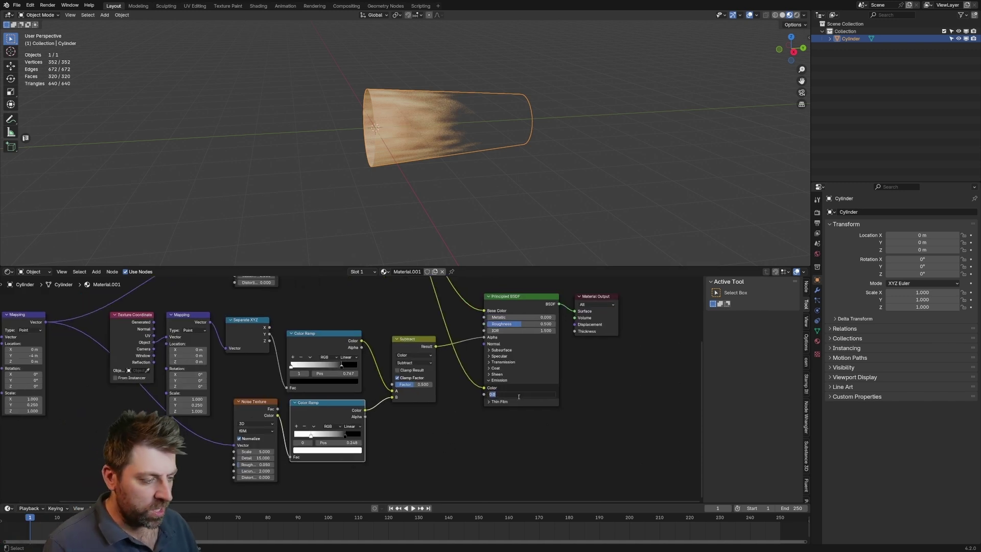
{"action": "left_click_drag", "start_coordinate": [518, 394], "coordinate": [540, 394]}
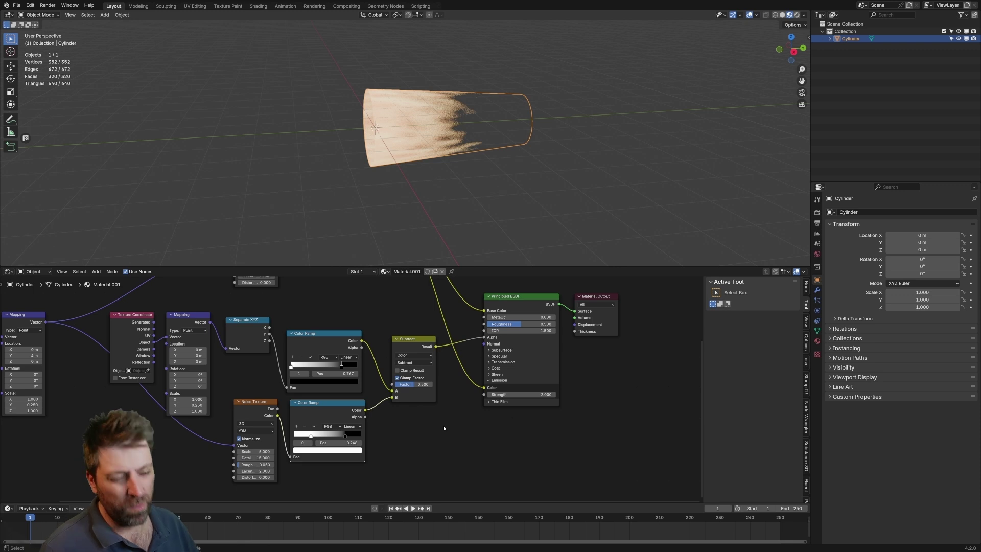
Move the Subtract node up, then try a Vector Math multiply node and undo it.
{"action": "mouse_move", "coordinate": [415, 339]}
{"action": "left_mouse_down"}
{"action": "mouse_move", "coordinate": [414, 330]}
{"action": "mouse_move", "coordinate": [396, 338]}
{"action": "mouse_move", "coordinate": [431, 446]}
{"action": "left_mouse_up"}
{"action": "type", "text": "mu"}
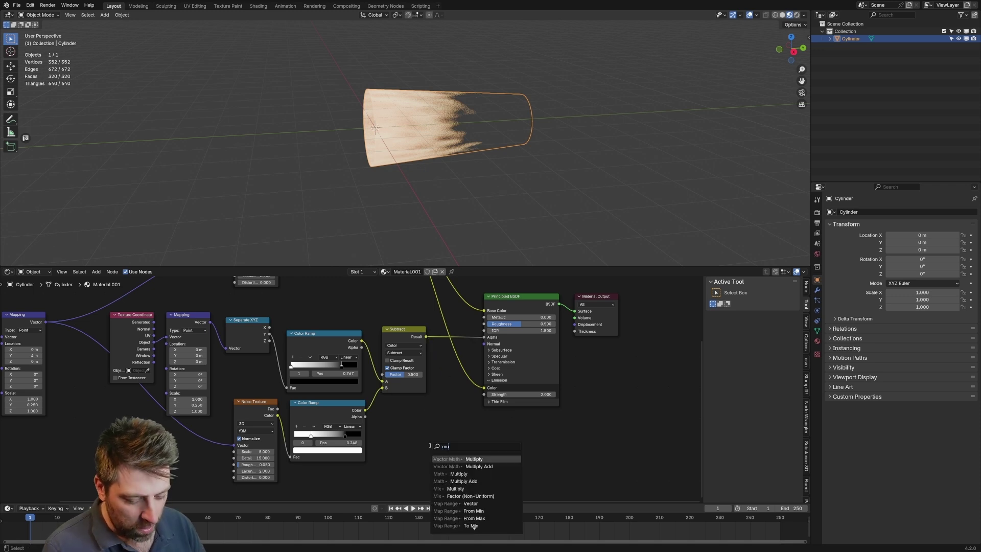
{"action": "key", "text": "Escape"}
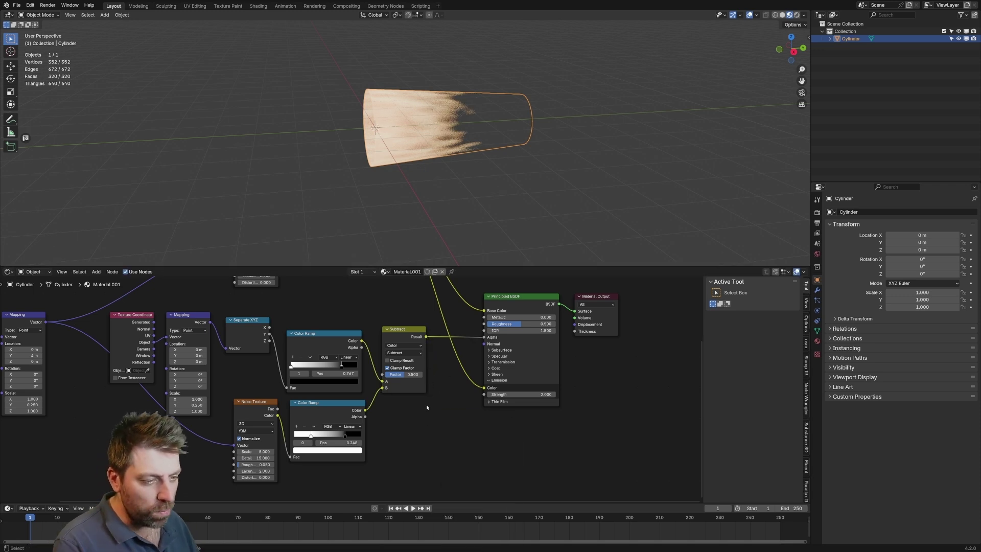
{"action": "key", "text": "shift+a"}
{"action": "type", "text": "math"}
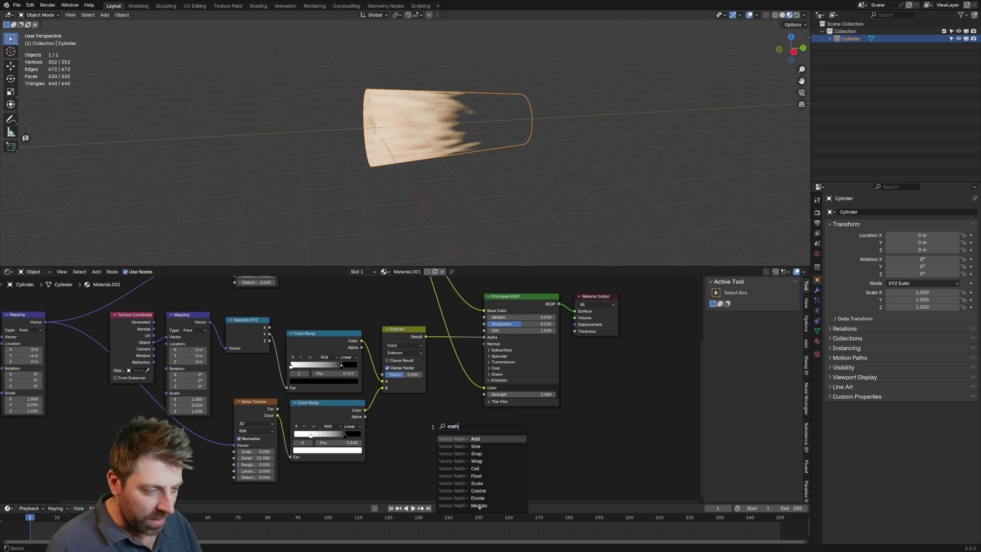
{"action": "key", "text": "Down"}
{"action": "key", "text": "Down"}
{"action": "key", "text": "Down"}
{"action": "key", "text": "Down"}
{"action": "key", "text": "Down"}
{"action": "key", "text": "Down"}
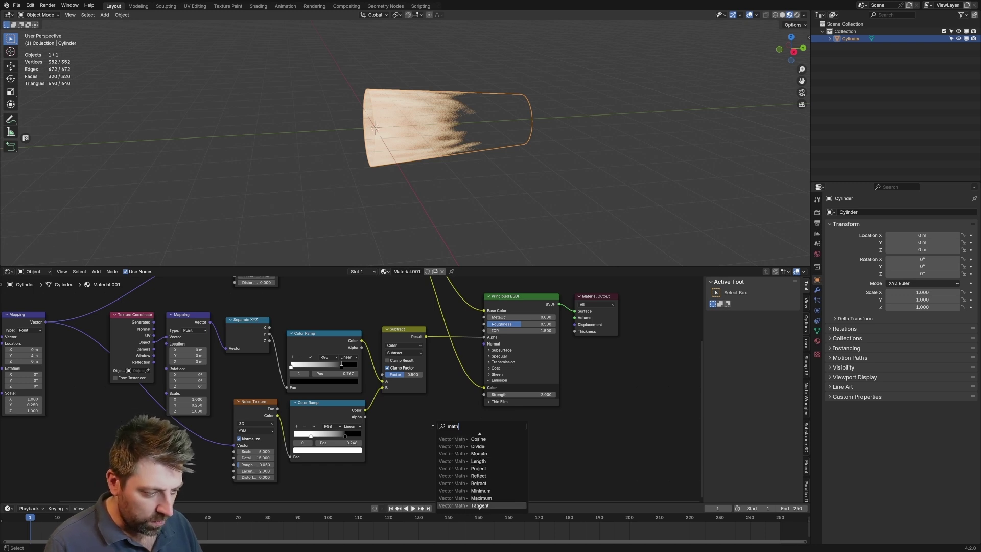
{"action": "key", "text": "Return"}
{"action": "mouse_move", "coordinate": [473, 412]}
{"action": "left_mouse_down"}
{"action": "mouse_move", "coordinate": [483, 394]}
{"action": "mouse_move", "coordinate": [466, 402]}
{"action": "left_mouse_up"}
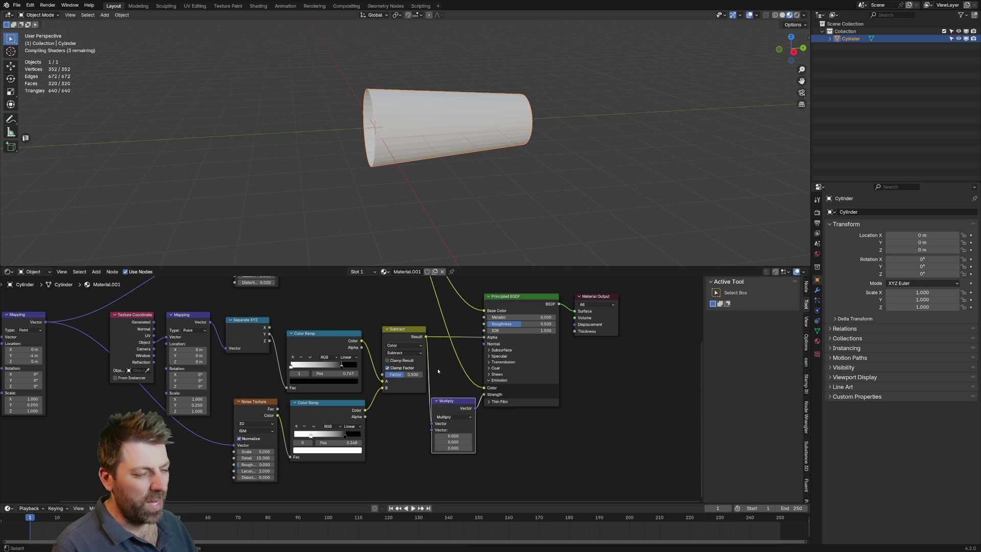
{"action": "key", "text": "ctrl+z"}
Add a Math node fed by the Subtract result and set it to Multiply.
{"action": "key", "text": "shift+a"}
{"action": "key", "text": "Escape"}
{"action": "key", "text": "shift+a"}
{"action": "type", "text": "math"}
{"action": "key", "text": "Return"}
{"action": "mouse_move", "coordinate": [428, 338]}
{"action": "left_mouse_down"}
{"action": "mouse_move", "coordinate": [432, 444]}
{"action": "mouse_move", "coordinate": [483, 394]}
{"action": "left_mouse_up"}
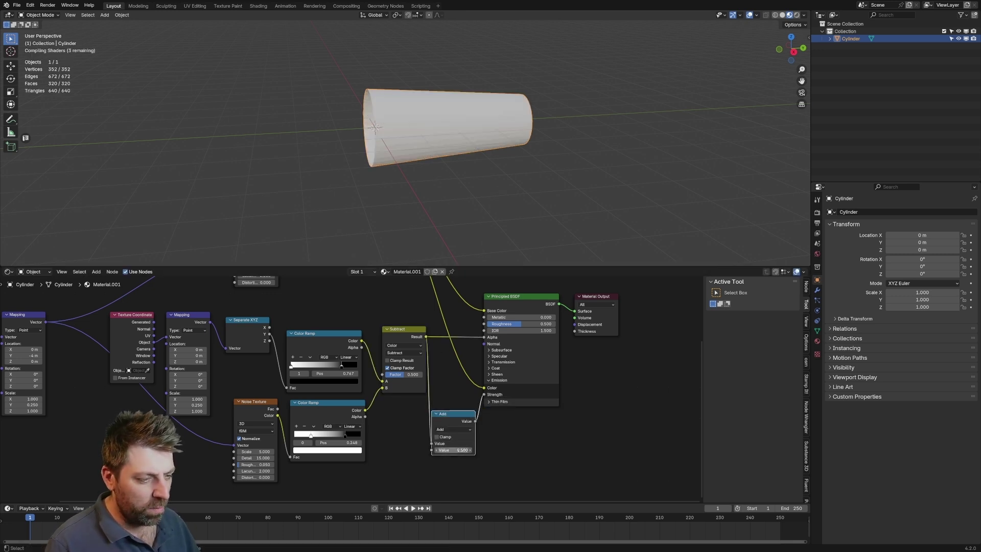
{"action": "left_click", "coordinate": [453, 429]}
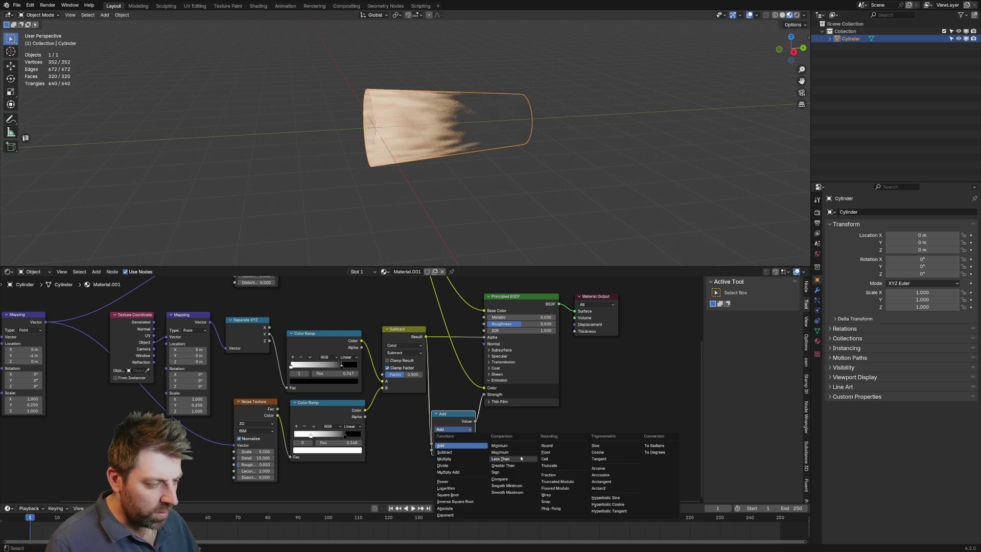
{"action": "left_click", "coordinate": [445, 457]}
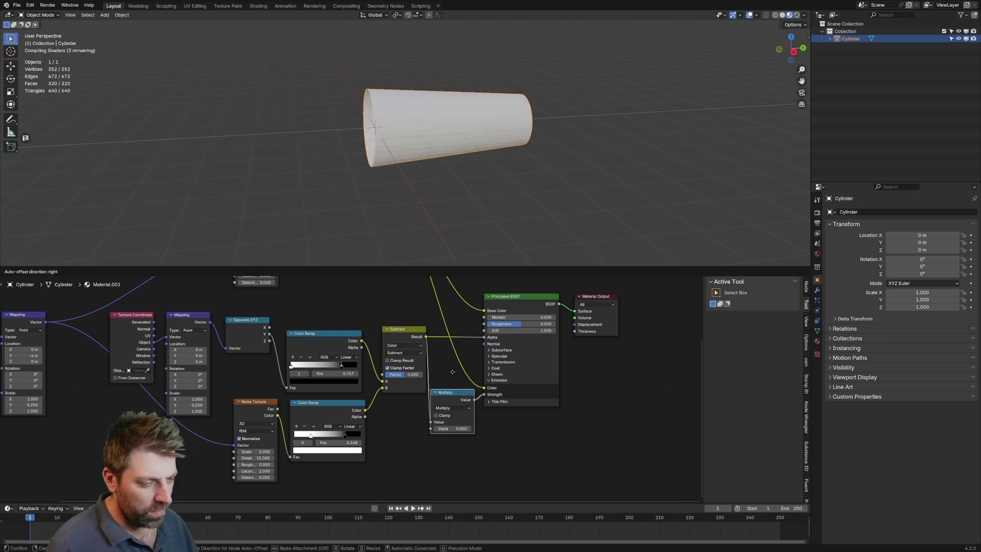
Set the Multiply value to 10 and tidy the Subtract and Multiply nodes.
{"action": "double_click", "coordinate": [452, 429]}
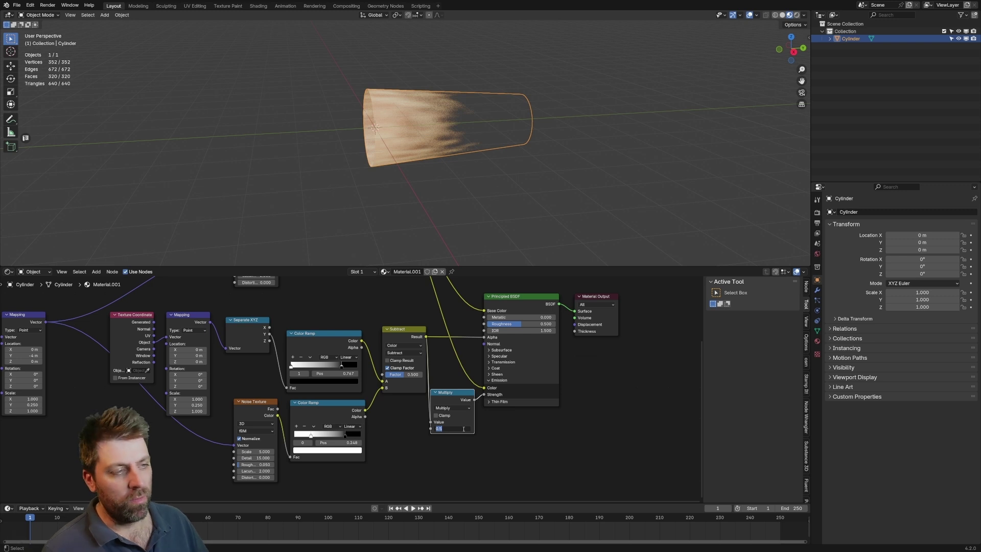
{"action": "key", "text": "Return"}
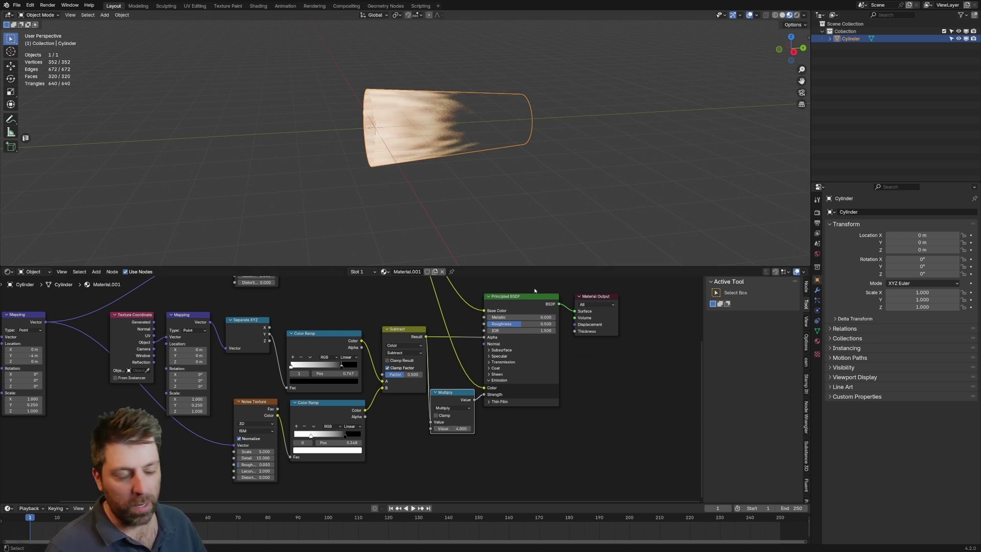
{"action": "left_click_drag", "start_coordinate": [467, 429], "coordinate": [457, 422]}
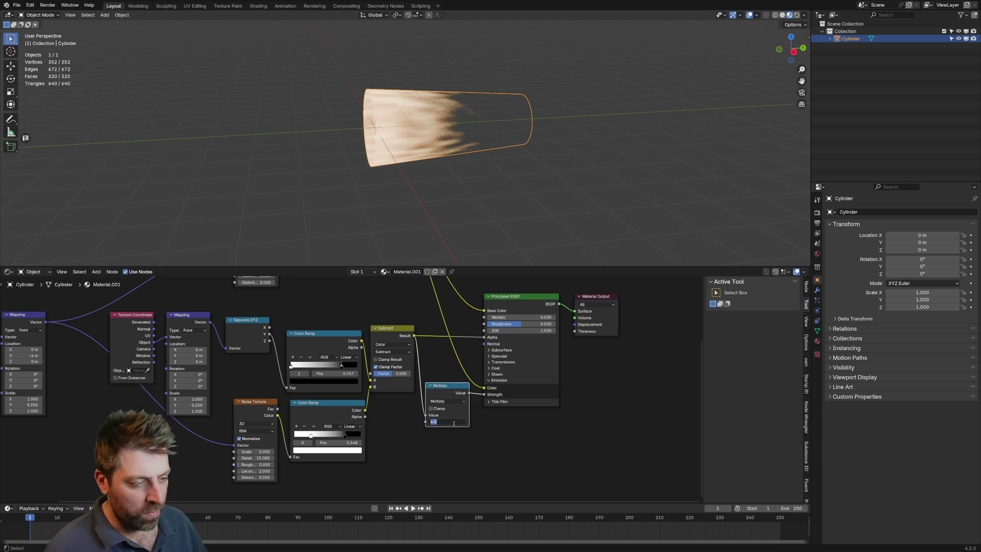
{"action": "key", "text": "Return"}
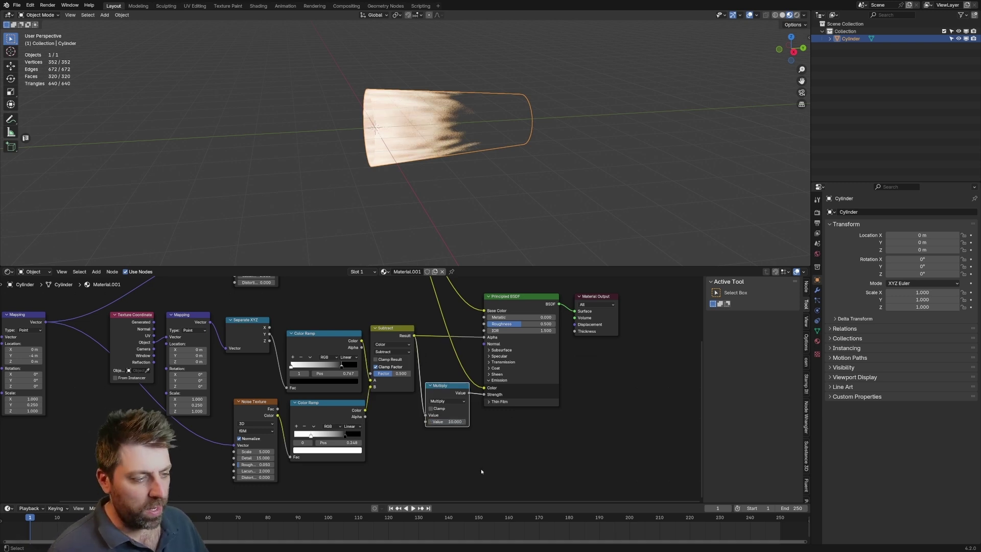
{"action": "scroll", "coordinate": [478, 476], "scroll_direction": "down", "scroll_amount": 3}
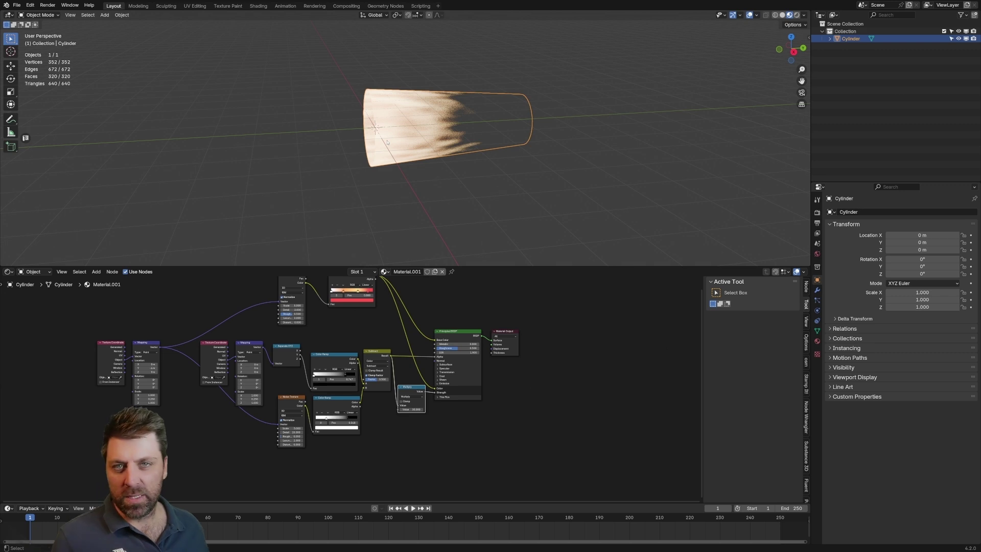
{"action": "scroll", "coordinate": [387, 142], "scroll_direction": "up", "scroll_amount": 2}
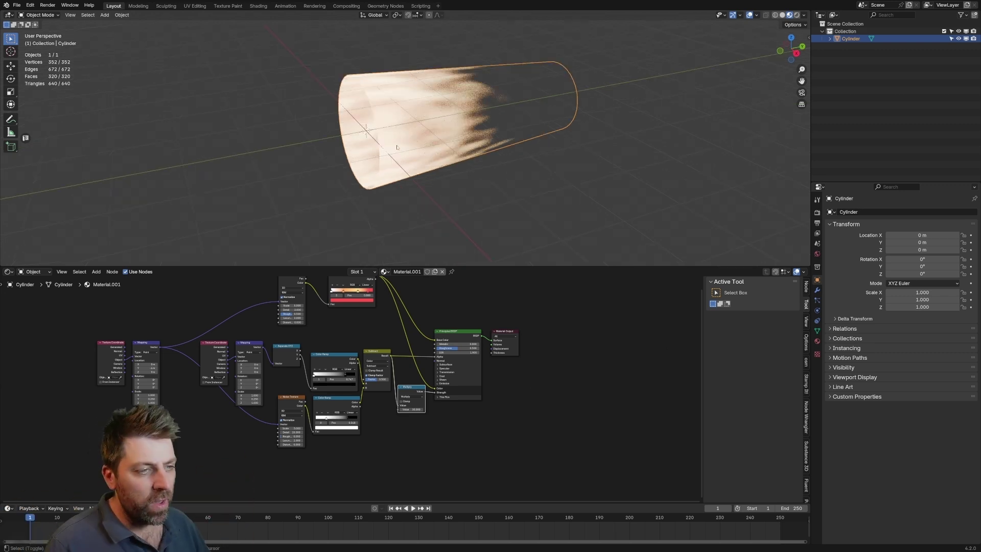
Add a sphere empty scaled to about 1.76 and a plain-axes empty at the origin.
{"action": "key", "text": "shift+a"}
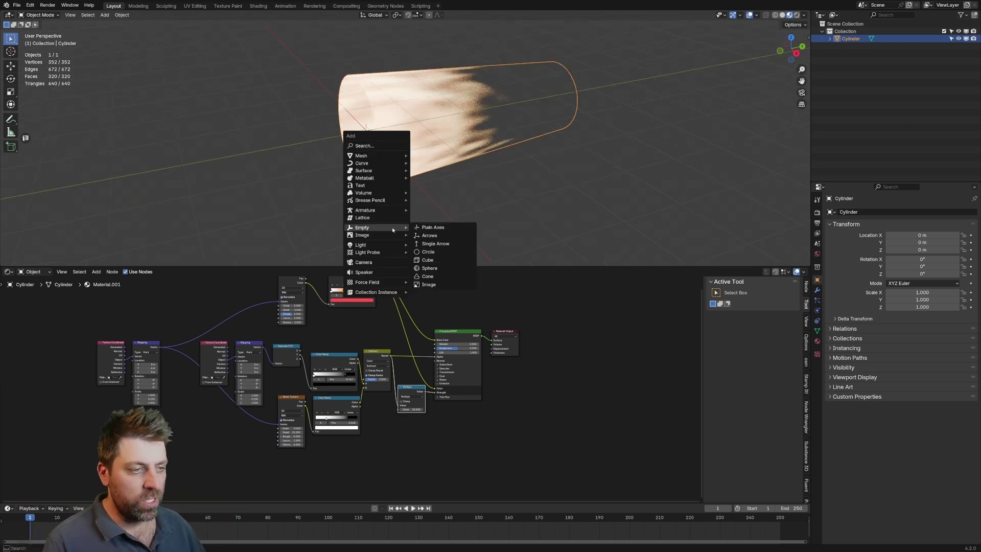
{"action": "left_click", "coordinate": [430, 268]}
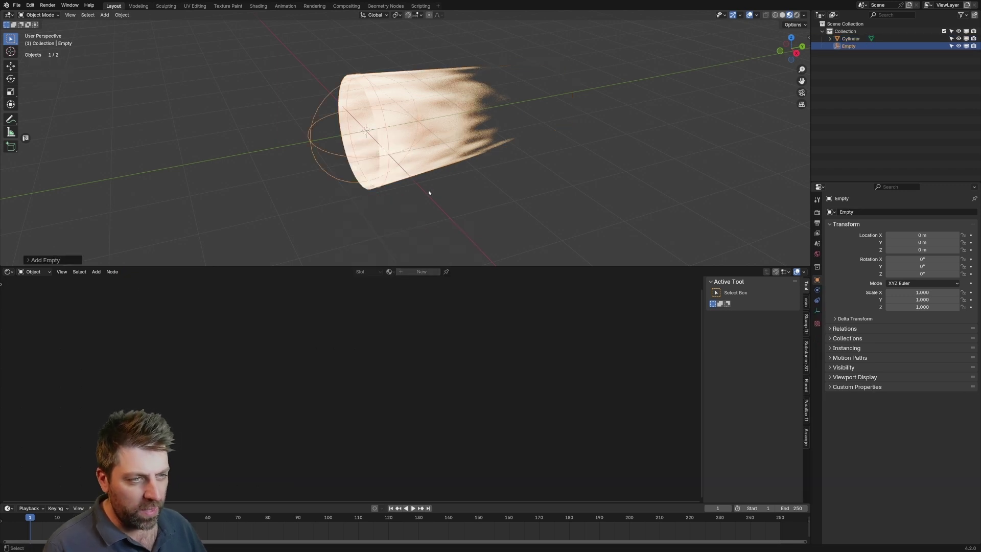
{"action": "key", "text": "s"}
{"action": "left_click", "coordinate": [460, 154]}
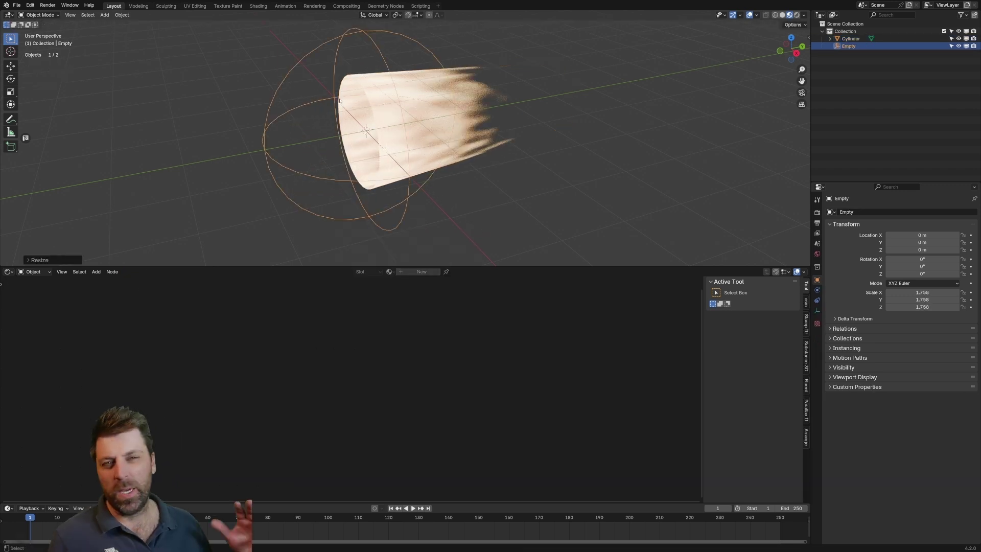
{"action": "key", "text": "shift+a"}
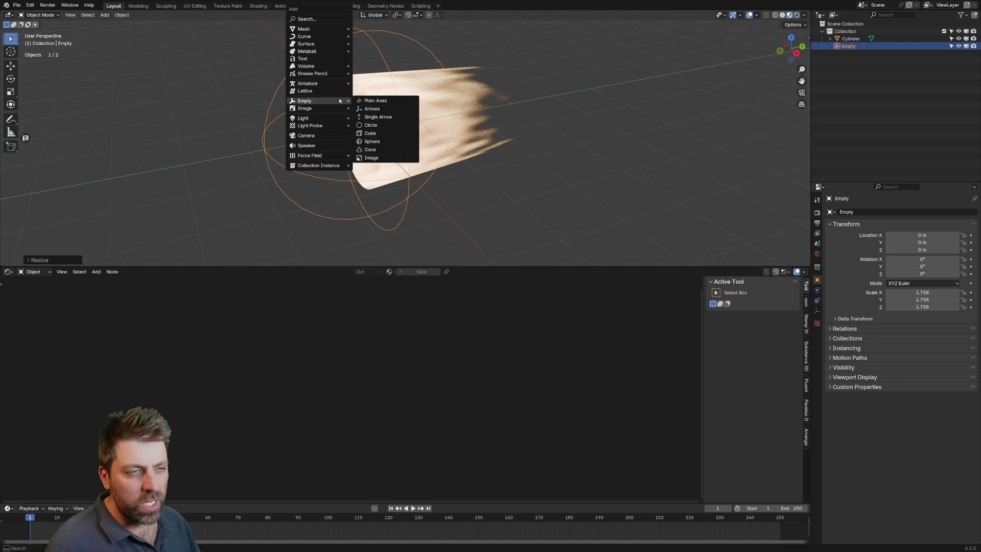
{"action": "left_click", "coordinate": [376, 117]}
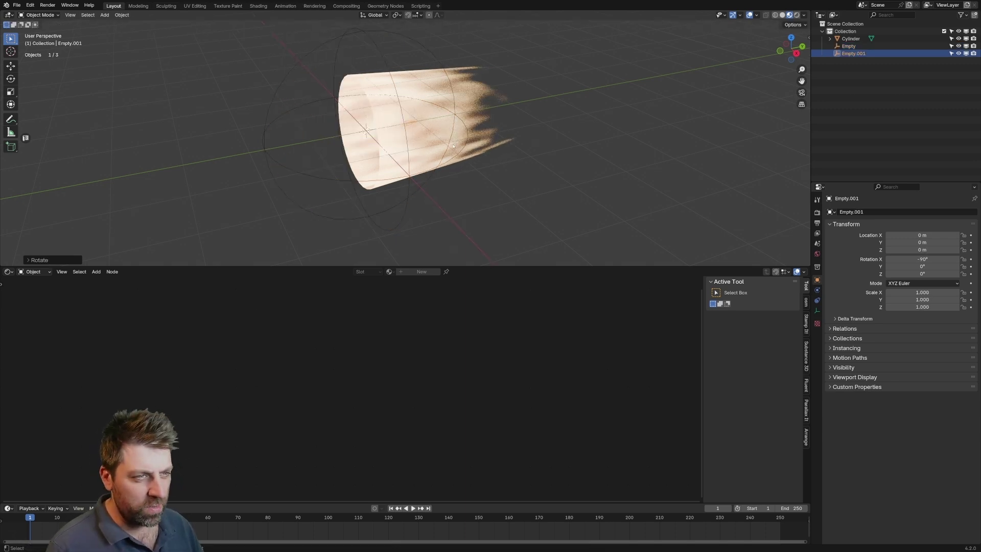
In wireframe view, select the sphere empty and shrink it down.
{"action": "left_click", "coordinate": [499, 136]}
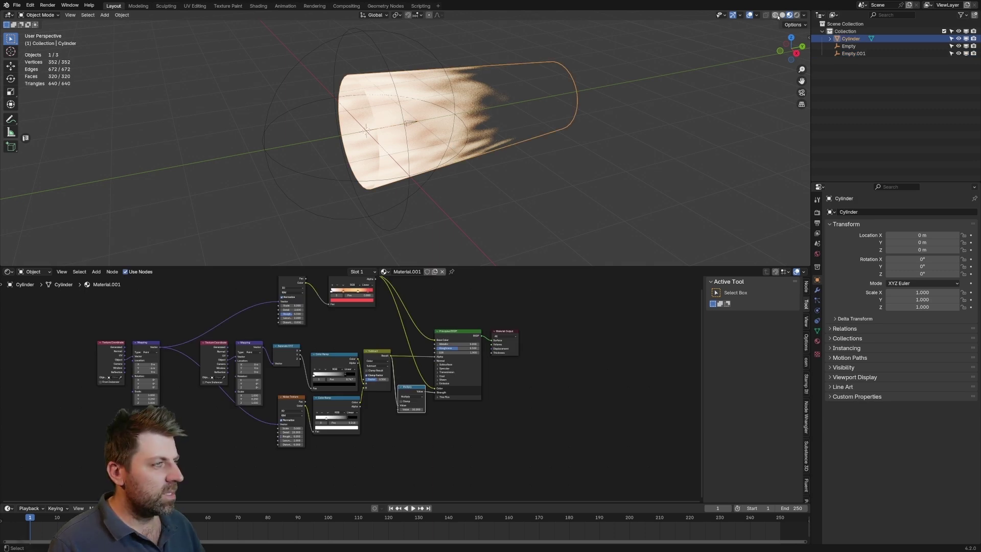
{"action": "key", "text": "shift+z"}
{"action": "middle_click_drag", "start_coordinate": [416, 114], "coordinate": [414, 123]}
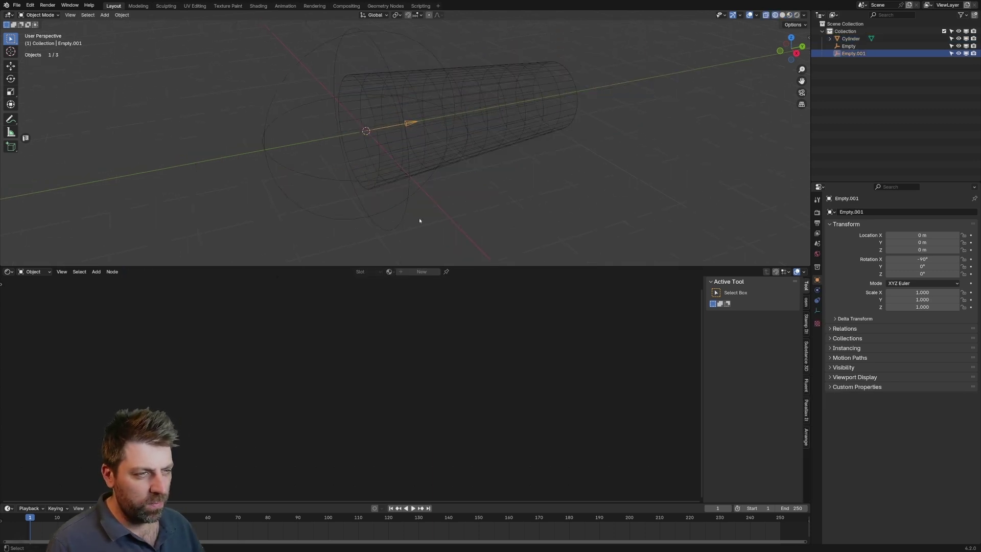
{"action": "left_click", "coordinate": [318, 175]}
{"action": "left_click", "coordinate": [413, 122]}
{"action": "left_click", "coordinate": [367, 131]}
{"action": "key", "text": "s"}
{"action": "left_click", "coordinate": [383, 156]}
Parent the cylinder and sphere empty to the plain-axes empty, then reselect the sphere empty.
{"action": "left_click", "coordinate": [405, 136]}
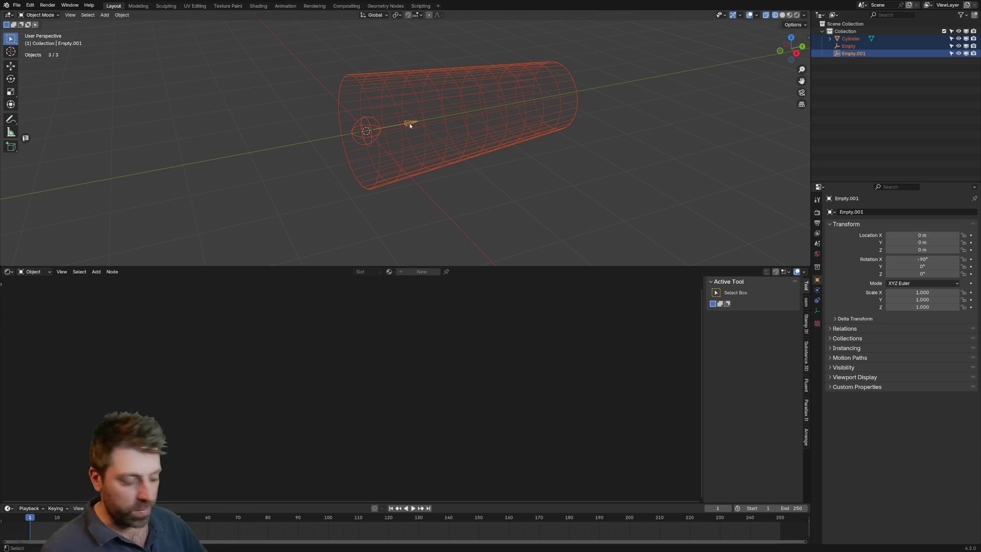
{"action": "key", "text": "ctrl+p"}
{"action": "left_click", "coordinate": [411, 125]}
{"action": "left_click", "coordinate": [419, 238]}
{"action": "left_click", "coordinate": [356, 137]}
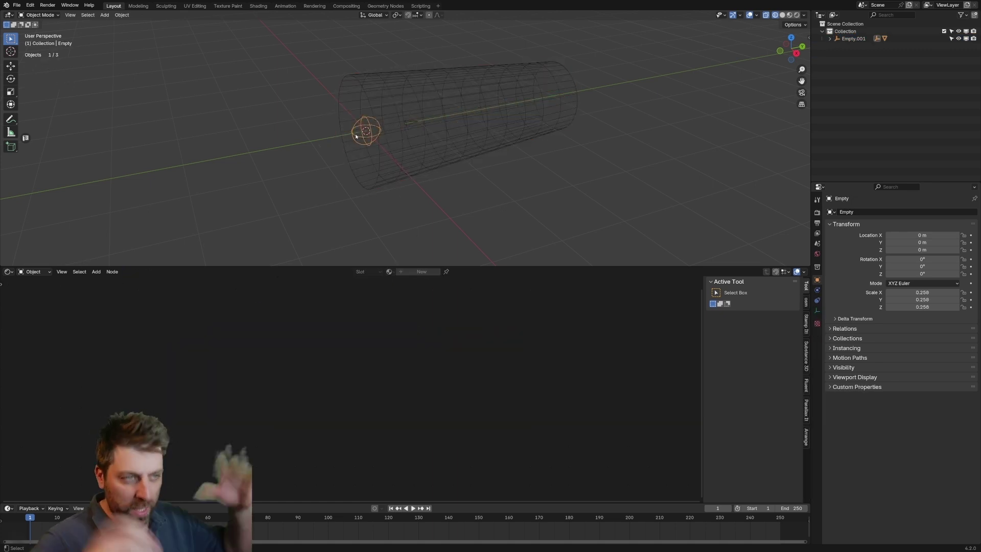
Add a Displace modifier to the cylinder and return to solid shading.
{"action": "left_click", "coordinate": [464, 98]}
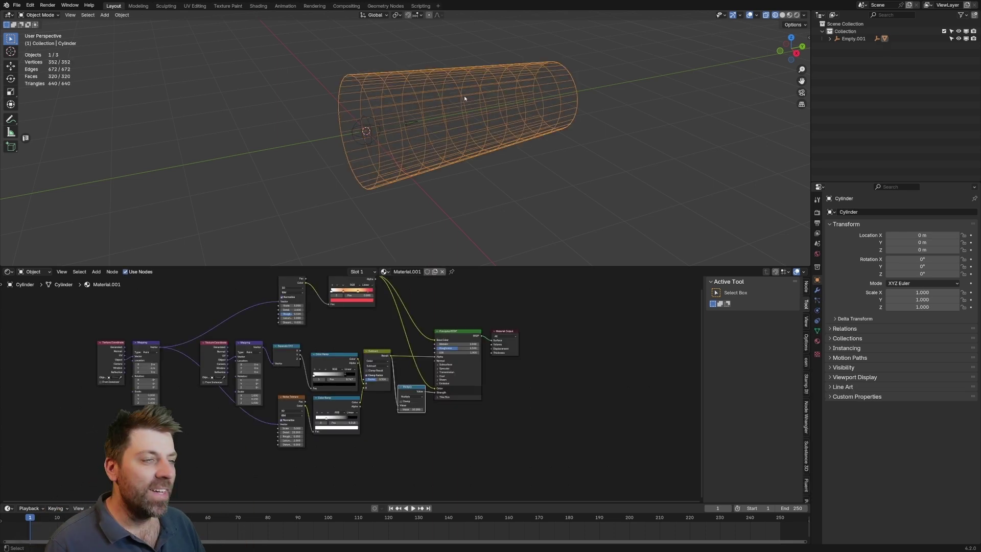
{"action": "left_click", "coordinate": [818, 290]}
{"action": "left_click", "coordinate": [897, 213]}
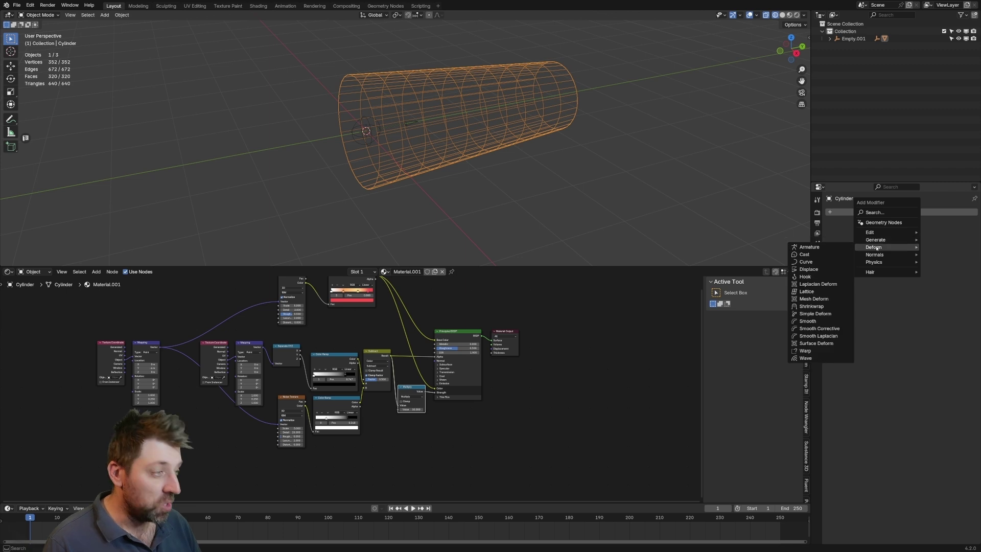
{"action": "left_click", "coordinate": [812, 269]}
{"action": "key", "text": "shift+z"}
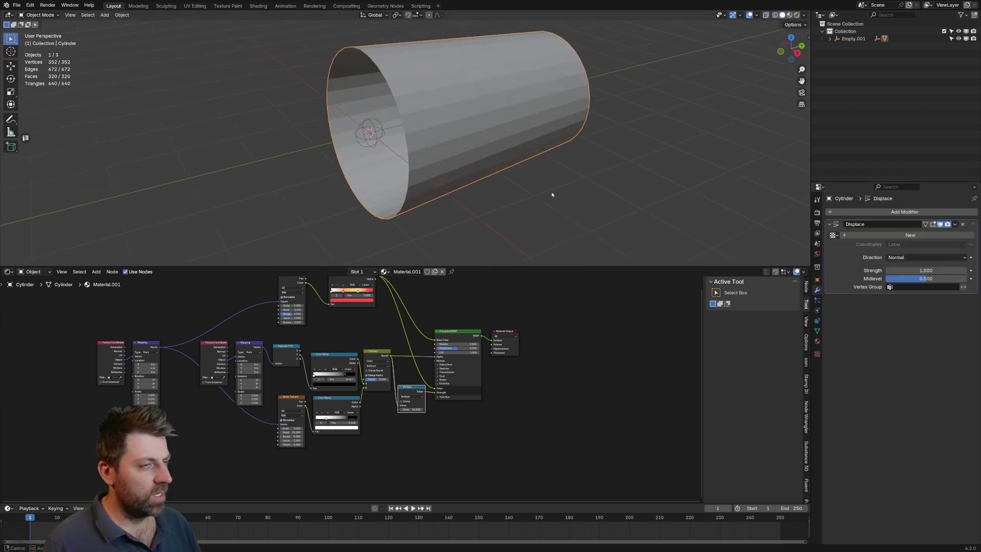
{"action": "middle_click_drag", "start_coordinate": [613, 248], "coordinate": [707, 139]}
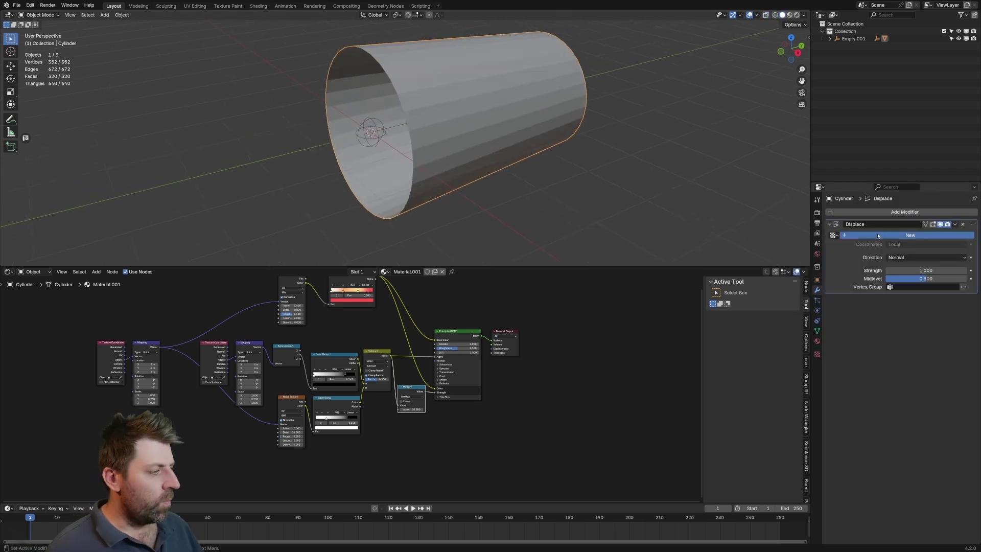
Give the Displace modifier a new Clouds texture.
{"action": "left_click", "coordinate": [910, 234]}
{"action": "left_click", "coordinate": [971, 236]}
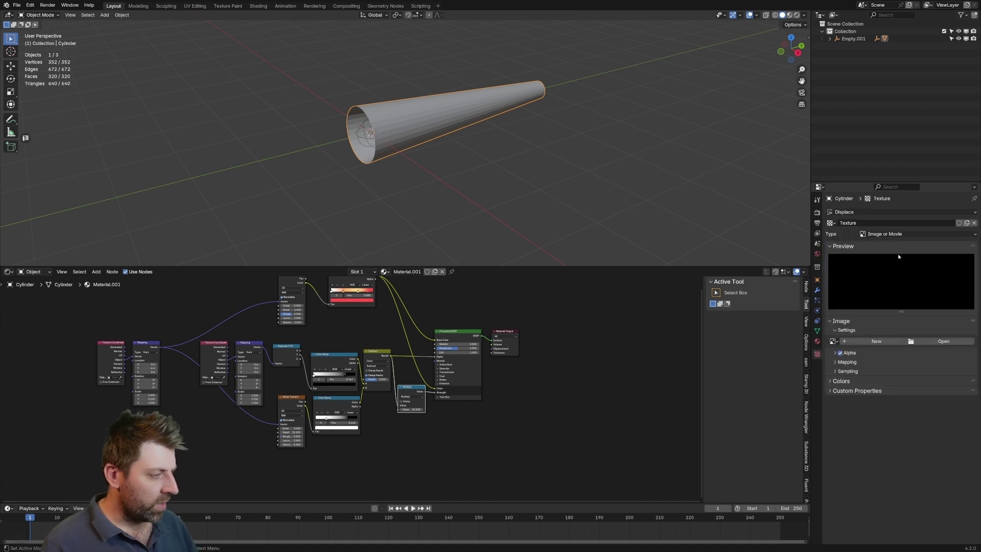
{"action": "left_click", "coordinate": [890, 234]}
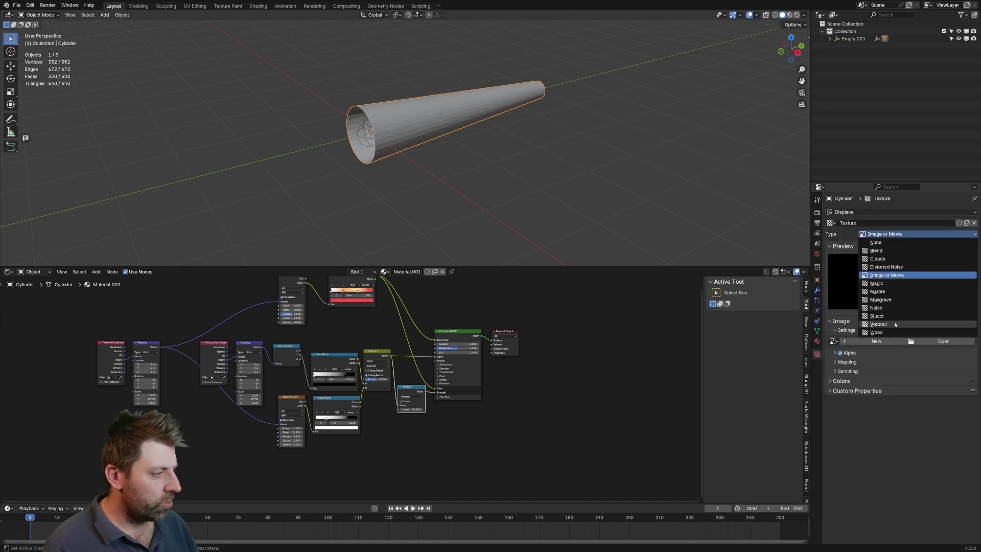
{"action": "left_click", "coordinate": [879, 258]}
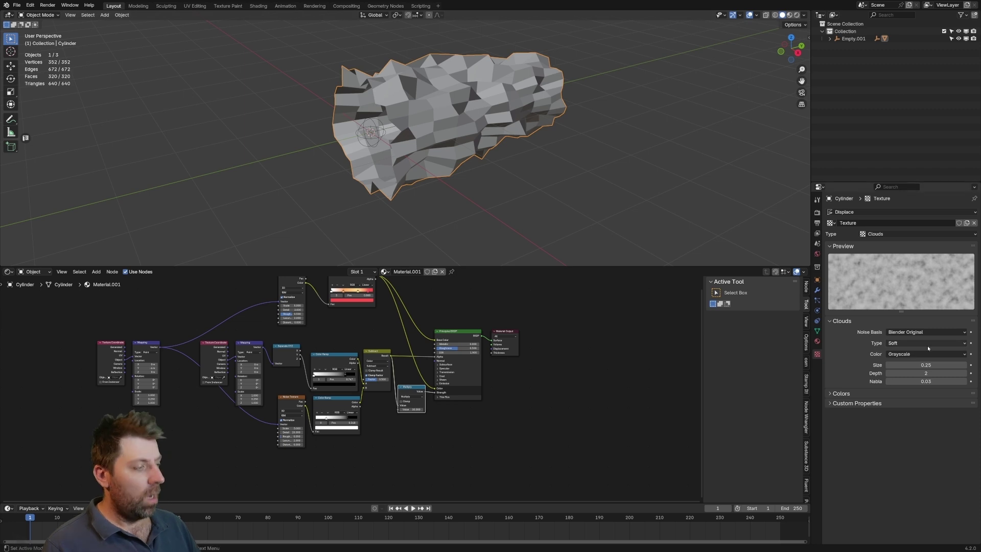
{"action": "left_click", "coordinate": [819, 289]}
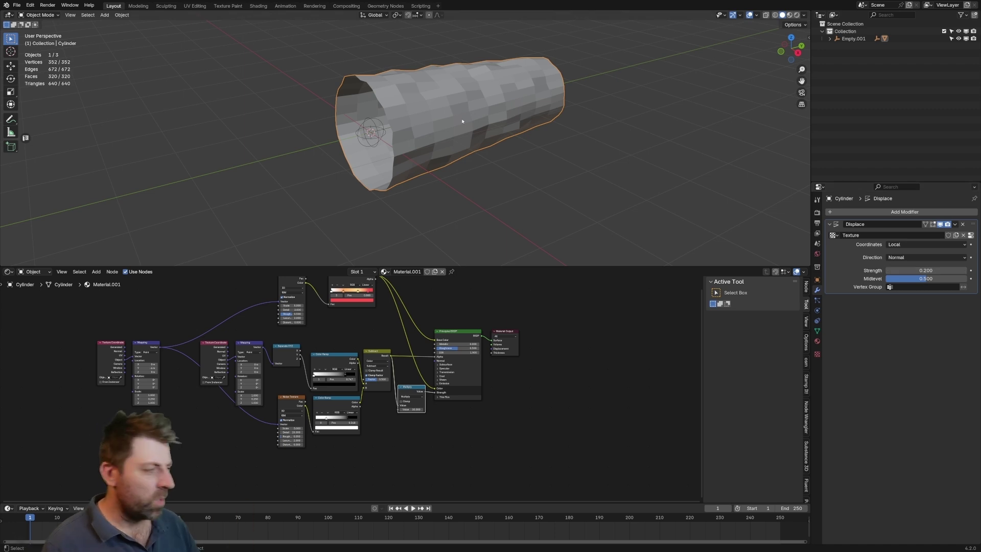
Set the displacement coordinates to Object and pick the empty as controller.
{"action": "left_click", "coordinate": [918, 245]}
{"action": "left_click", "coordinate": [897, 269]}
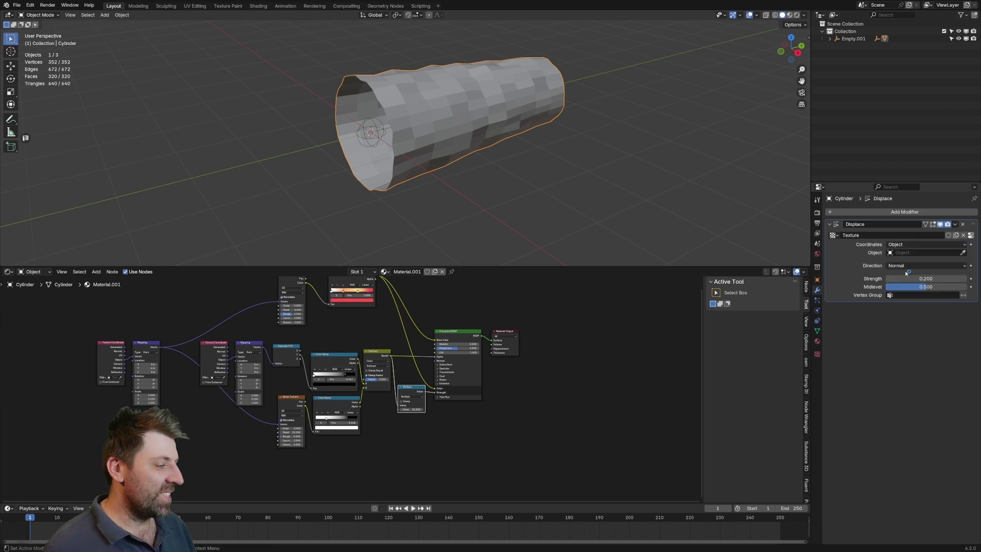
{"action": "left_click", "coordinate": [964, 251]}
{"action": "left_click", "coordinate": [367, 133]}
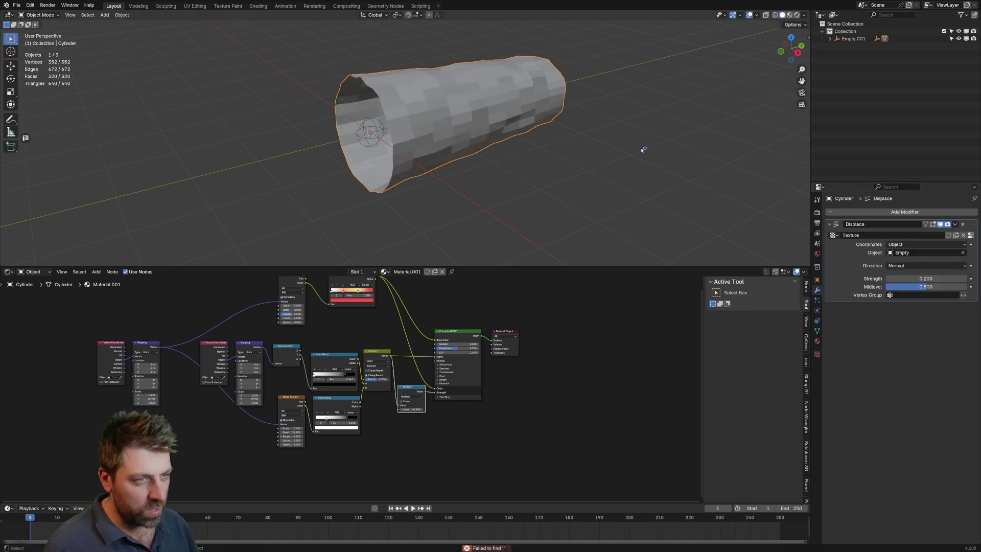
Rename the empties RootFlame and DisContol, and the cylinder RedFlame.
{"action": "left_click", "coordinate": [853, 38]}
{"action": "type", "text": "RootF"}
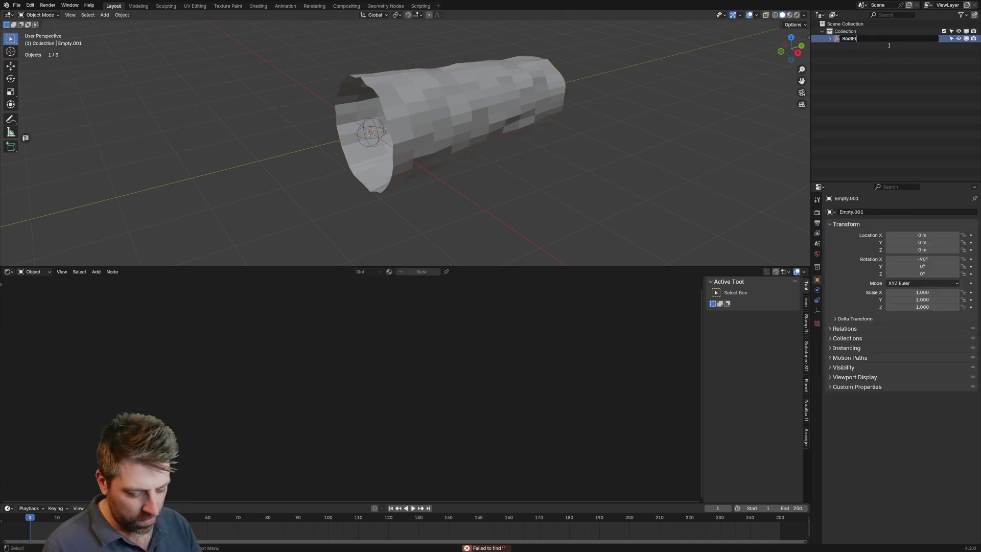
{"action": "key", "text": "Return"}
{"action": "double_click", "coordinate": [858, 53]}
{"action": "type", "text": "DisCom"}
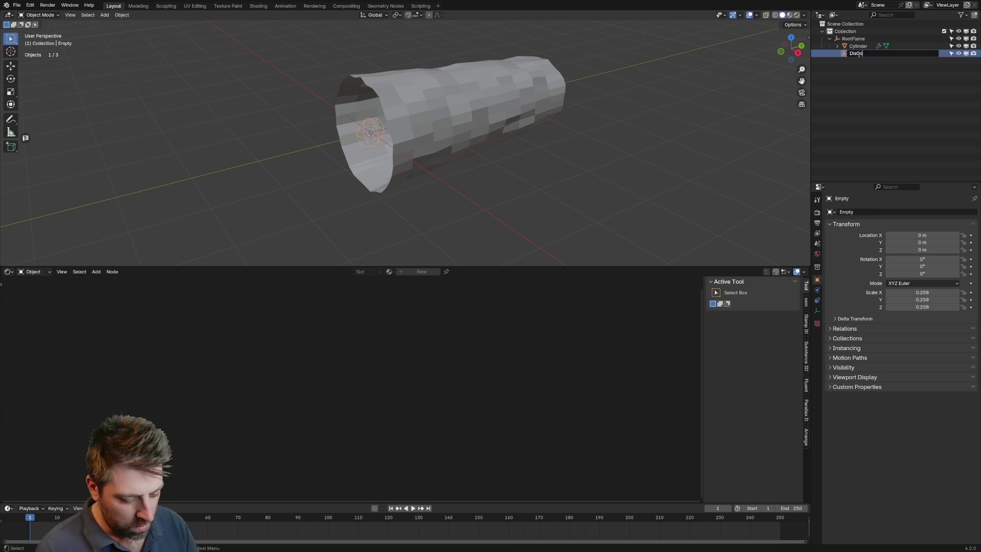
{"action": "key", "text": "Return"}
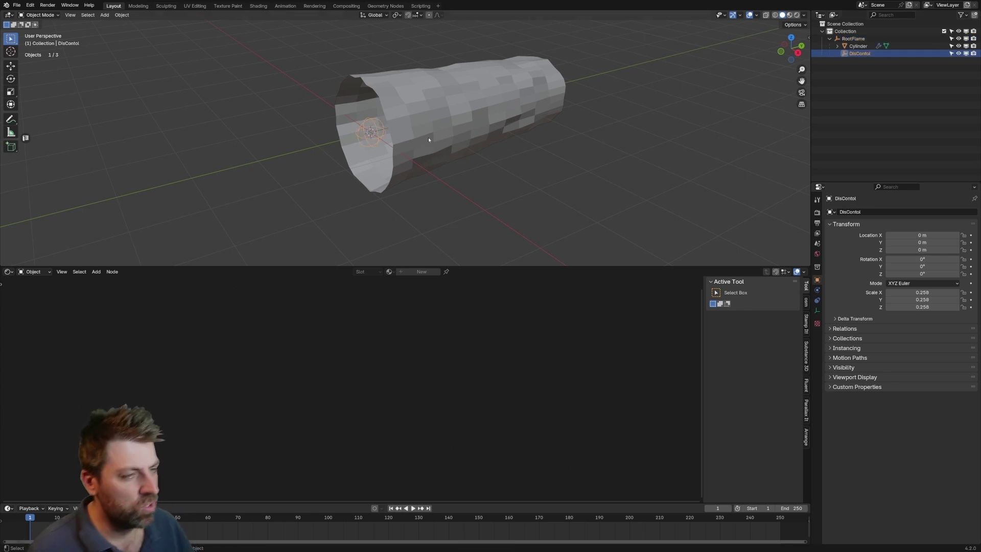
{"action": "left_click", "coordinate": [428, 137]}
{"action": "type", "text": "Rip"}
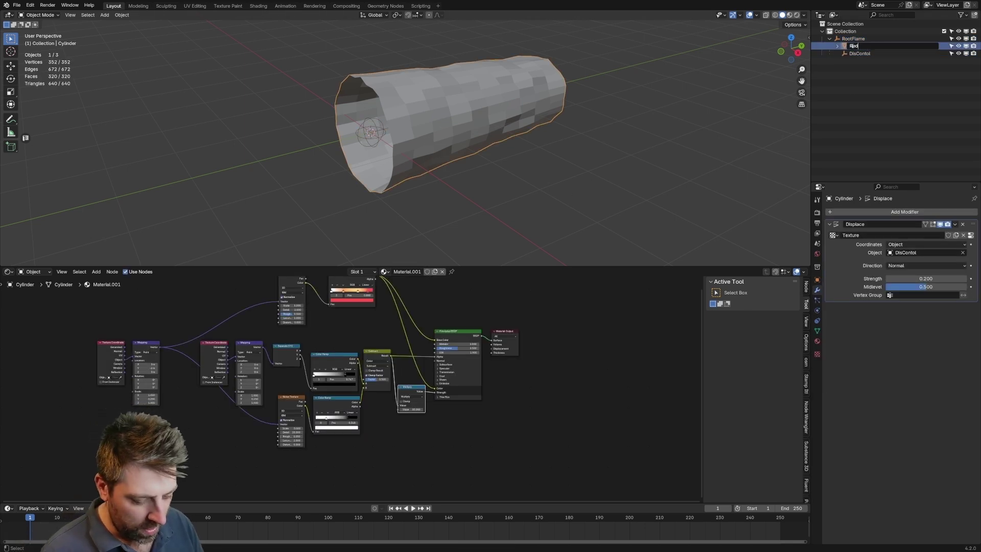
{"action": "type", "text": "Flame"}
{"action": "key", "text": "Return"}
Switch to Rendered shading and test-move DisContol along Y, cancelling each move.
{"action": "left_click", "coordinate": [371, 135]}
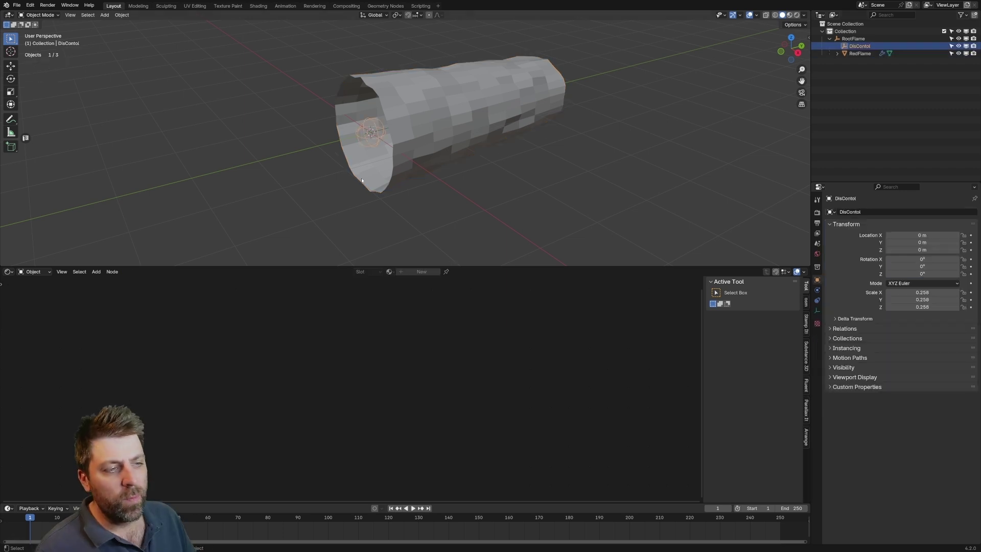
{"action": "key", "text": "g"}
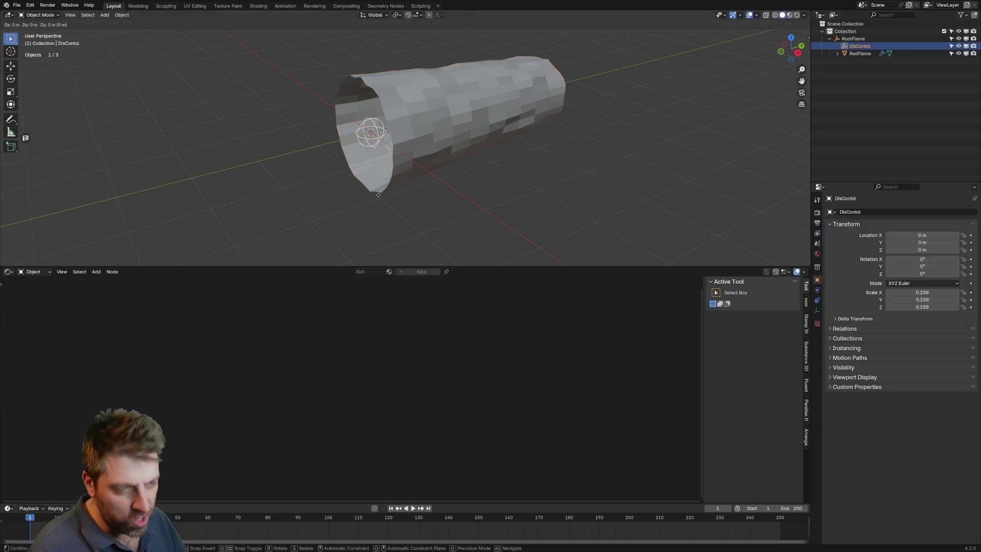
{"action": "key", "text": "y"}
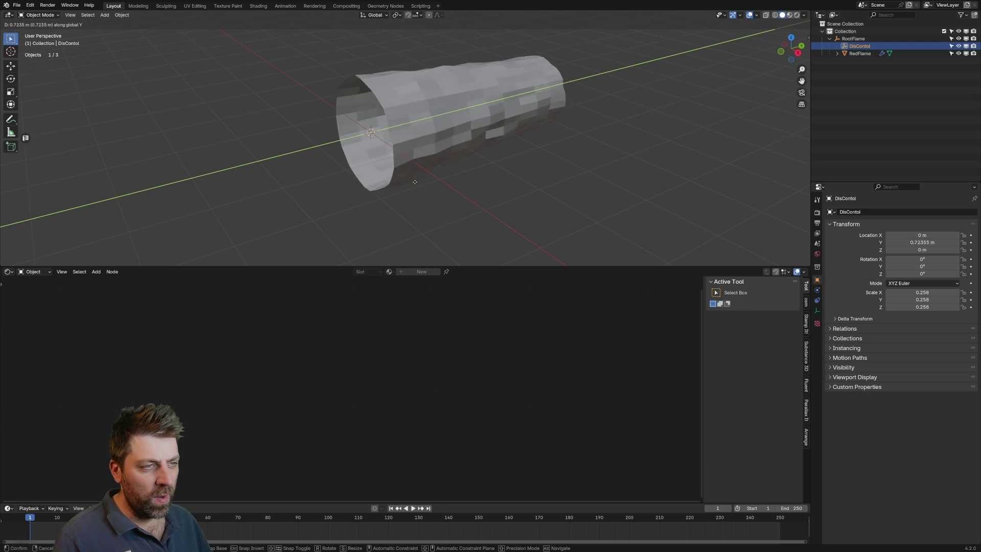
{"action": "right_click", "coordinate": [488, 154]}
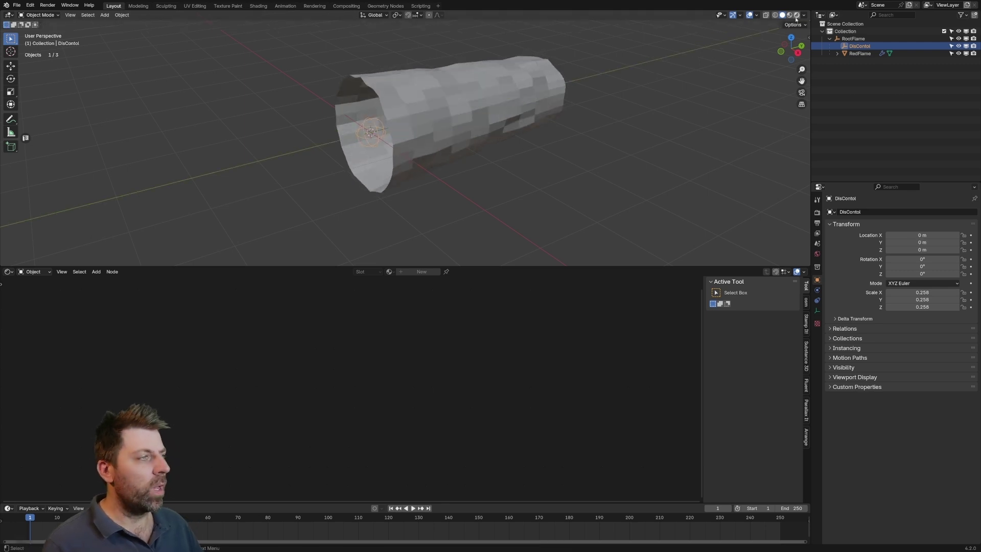
{"action": "left_click", "coordinate": [798, 15]}
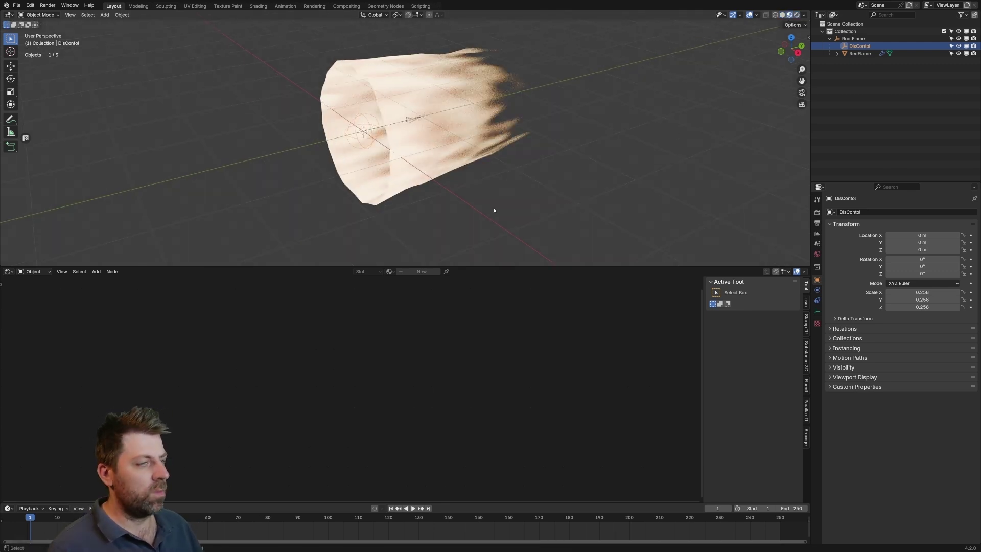
{"action": "key", "text": "g"}
{"action": "key", "text": "y"}
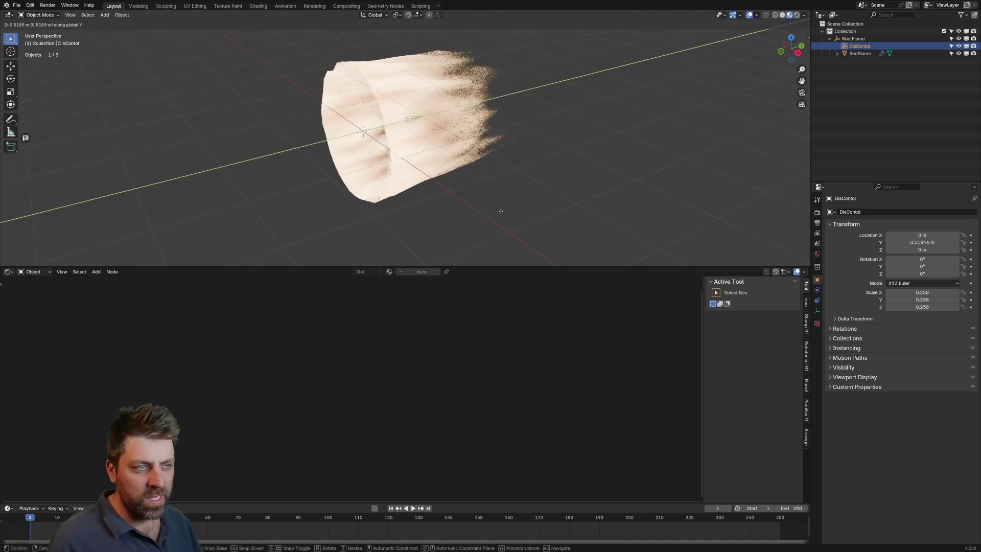
{"action": "key", "text": "Escape"}
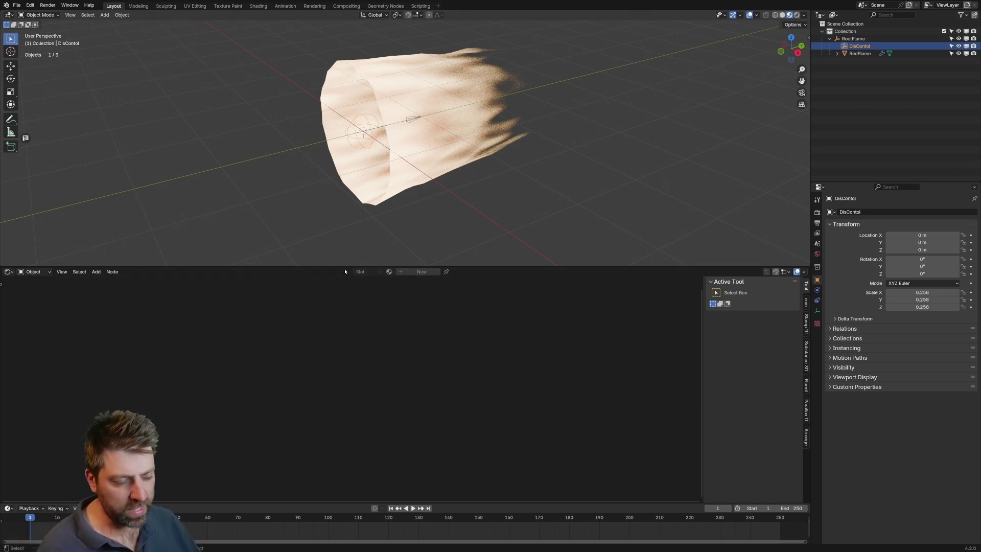
Keyframe DisContol at frame 1, then at frame 50 after moving it 5 m along Y.
{"action": "key", "text": "i"}
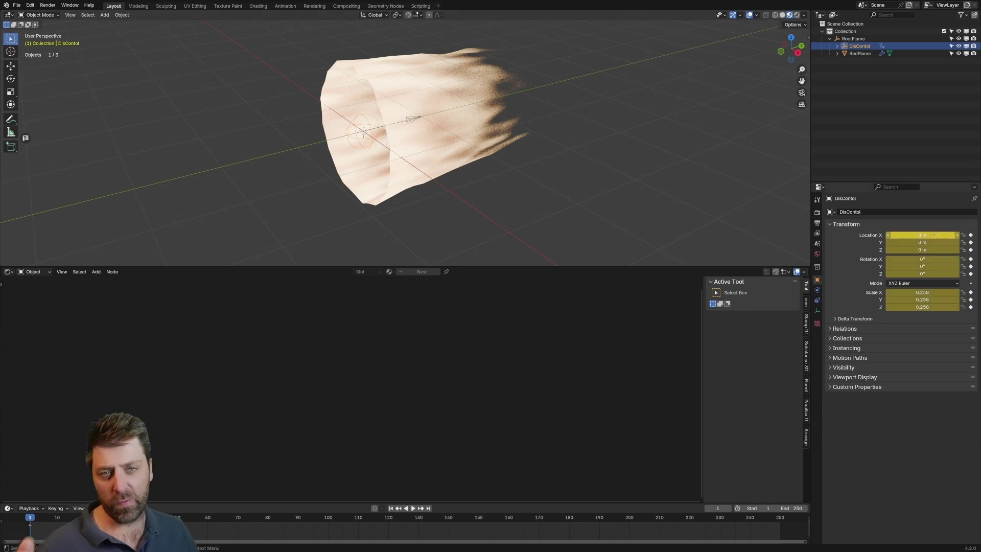
{"action": "left_click", "coordinate": [162, 518]}
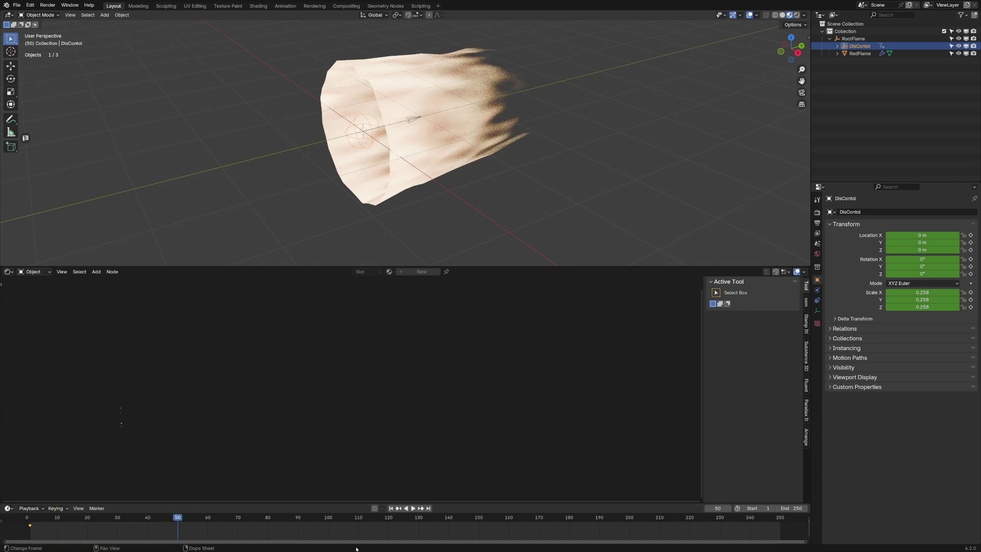
{"action": "type", "text": "gy5"}
{"action": "key", "text": "Return"}
{"action": "key", "text": "i"}
Copy the frame-1 keyframe to frame 100 and preview the motion.
{"action": "left_click", "coordinate": [30, 528]}
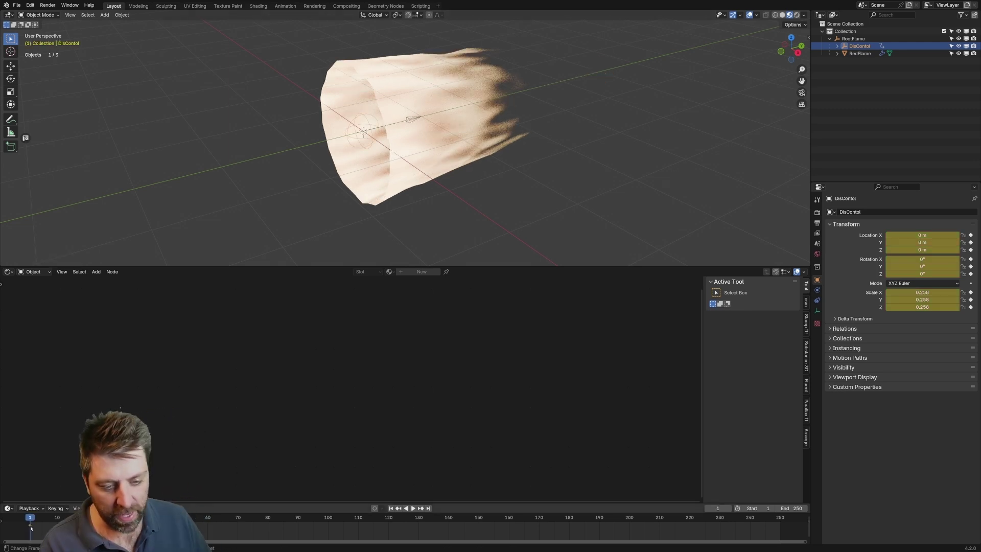
{"action": "key", "text": "shift+d"}
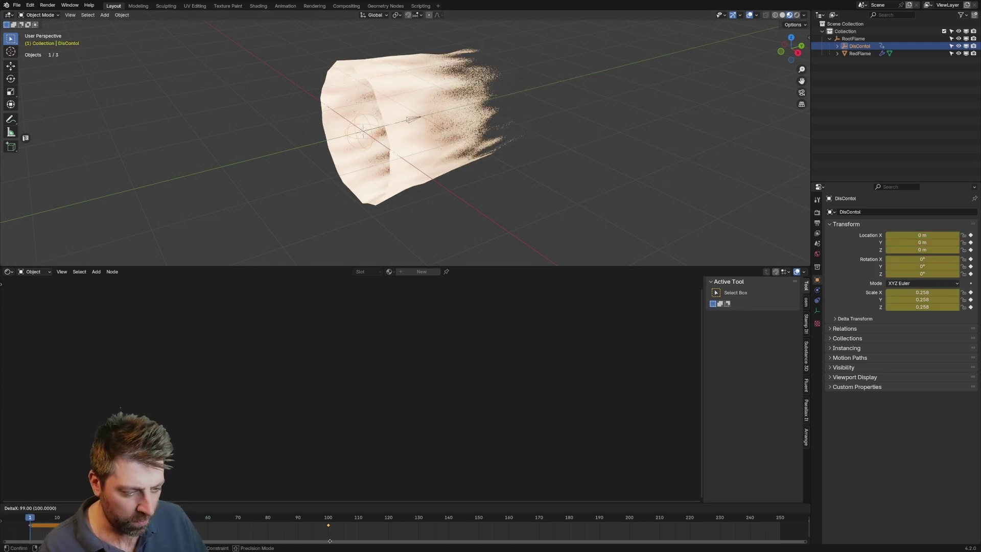
{"action": "left_click", "coordinate": [331, 504]}
{"action": "mouse_move", "coordinate": [31, 528]}
{"action": "left_mouse_down"}
{"action": "mouse_move", "coordinate": [206, 537]}
{"action": "mouse_move", "coordinate": [29, 526]}
{"action": "left_mouse_up"}
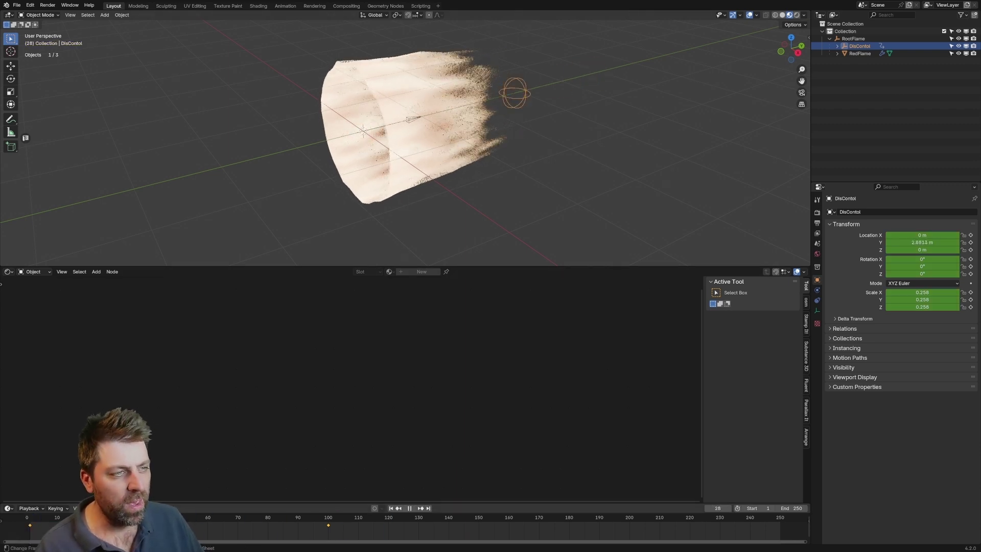
{"action": "key", "text": "space"}
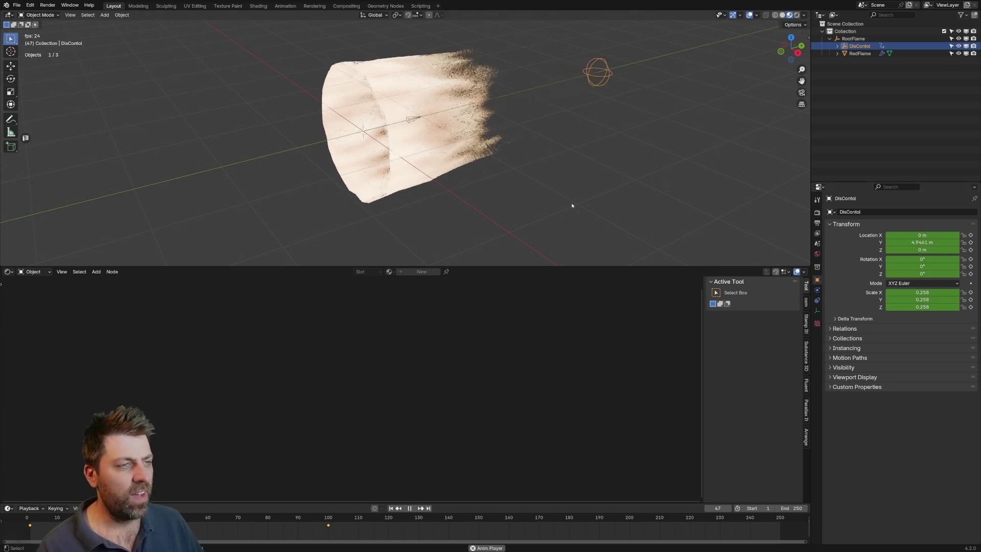
{"action": "key", "text": "space"}
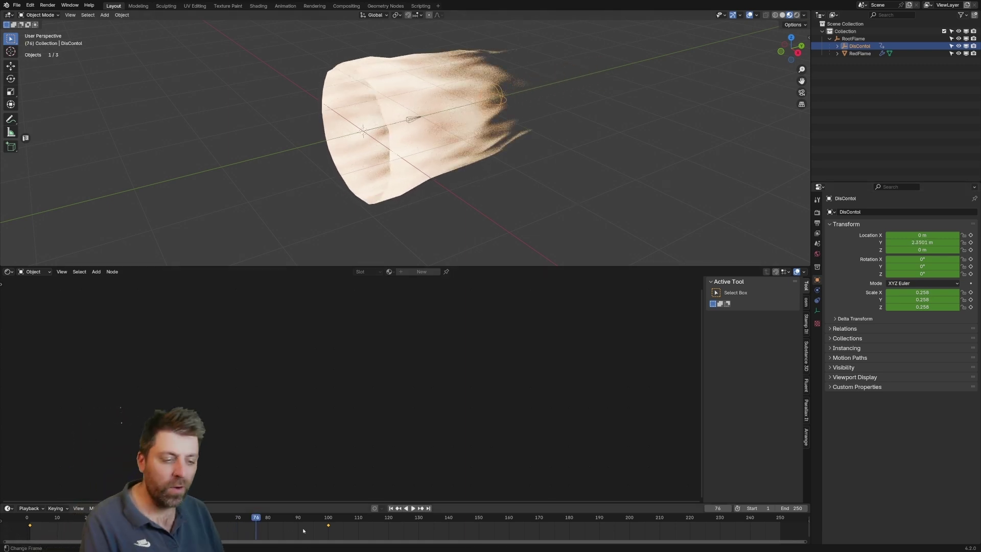
Insert two more DisContol keyframes and replay the animation from the start.
{"action": "key", "text": "i"}
{"action": "left_click", "coordinate": [230, 530]}
{"action": "key", "text": "i"}
{"action": "left_click", "coordinate": [543, 530]}
{"action": "key", "text": "shift+Left"}
{"action": "key", "text": "space"}
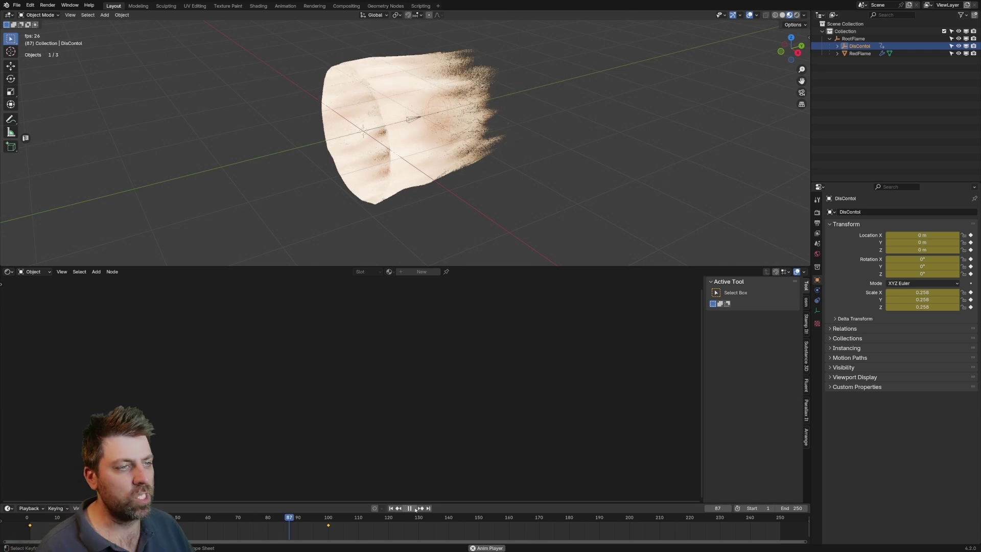
{"action": "key", "text": "space"}
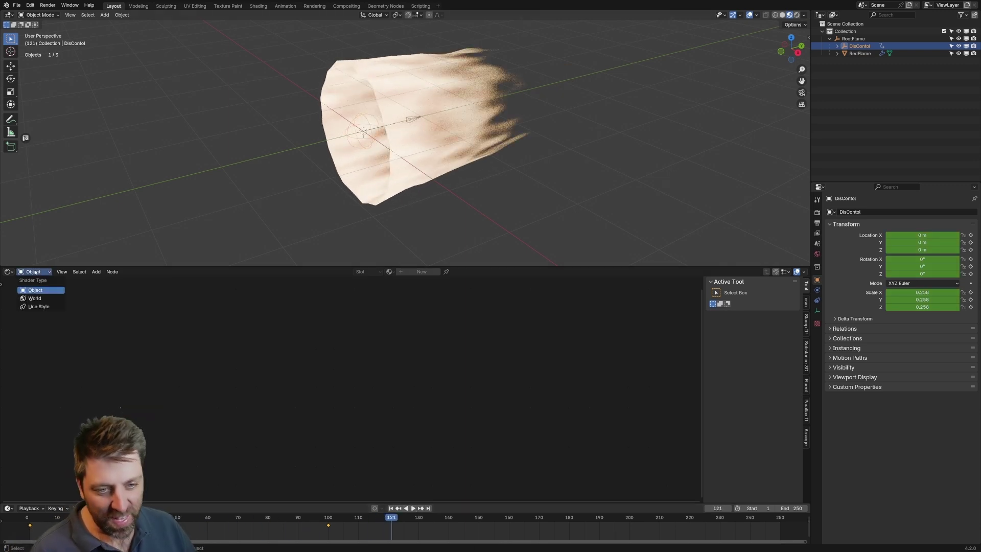
Show the Graph Editor in the lower area with the Y Location curve active.
{"action": "left_click", "coordinate": [10, 272]}
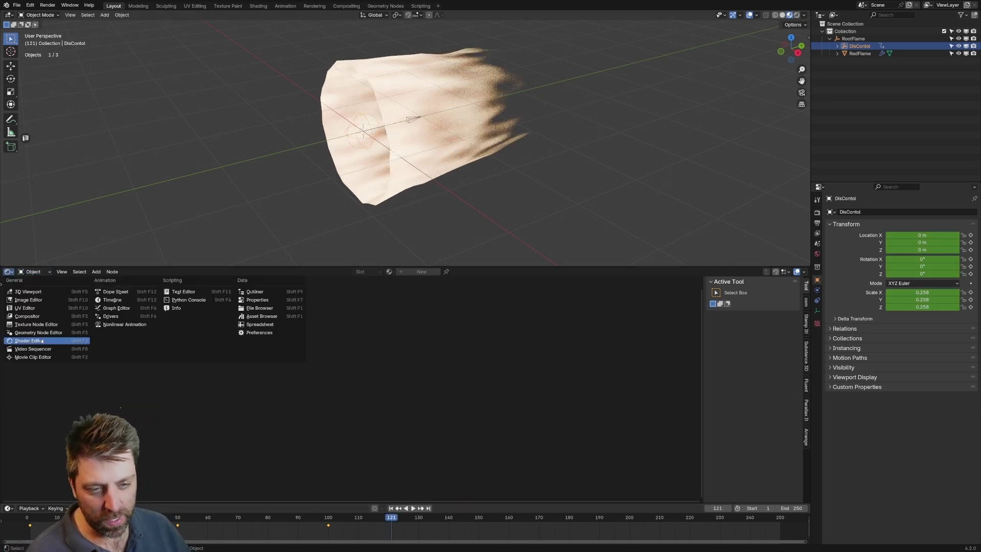
{"action": "left_click", "coordinate": [116, 307]}
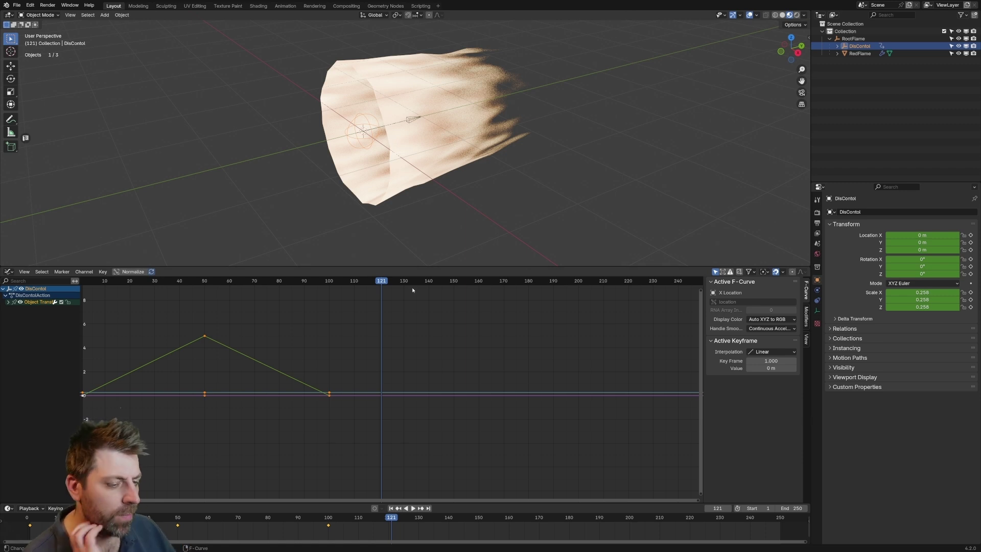
{"action": "left_click", "coordinate": [14, 301]}
{"action": "left_click", "coordinate": [31, 315]}
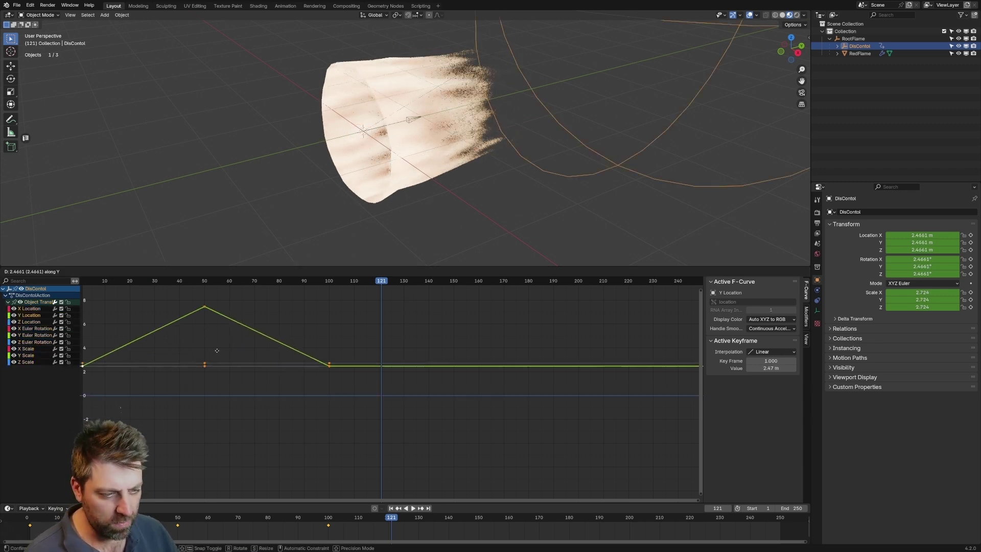
Add a Cycles modifier to the Y Location curve and play the looping animation.
{"action": "left_click", "coordinate": [806, 313]}
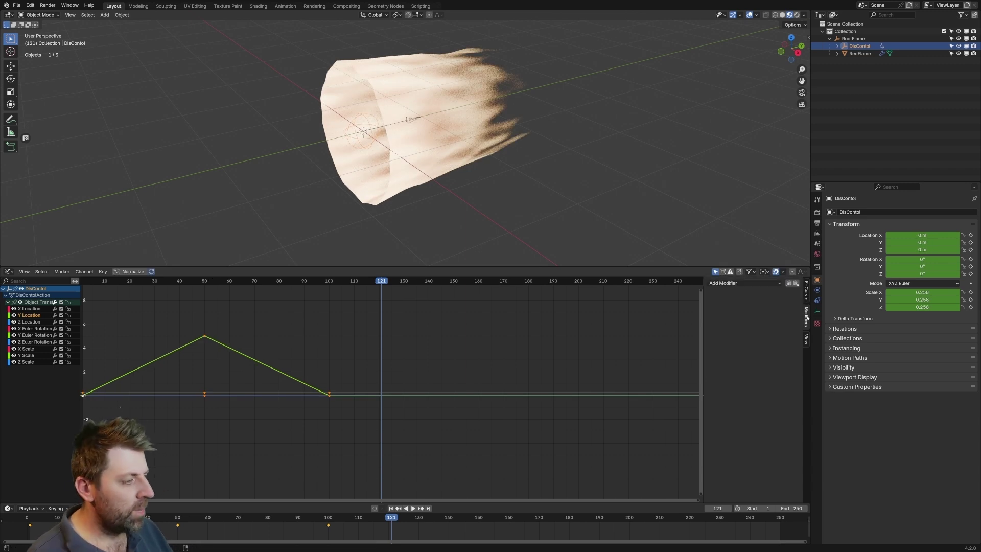
{"action": "left_click", "coordinate": [763, 283]}
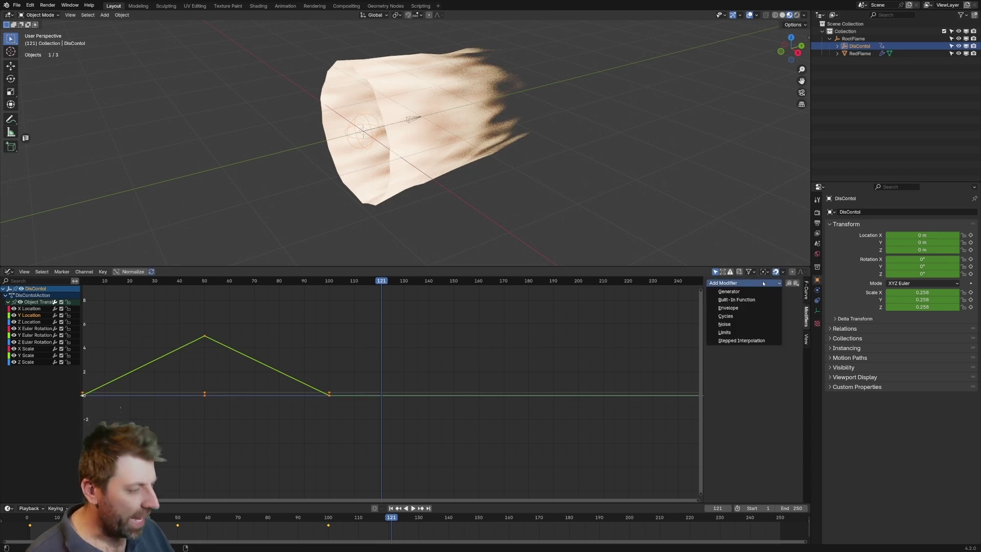
{"action": "left_click", "coordinate": [765, 316]}
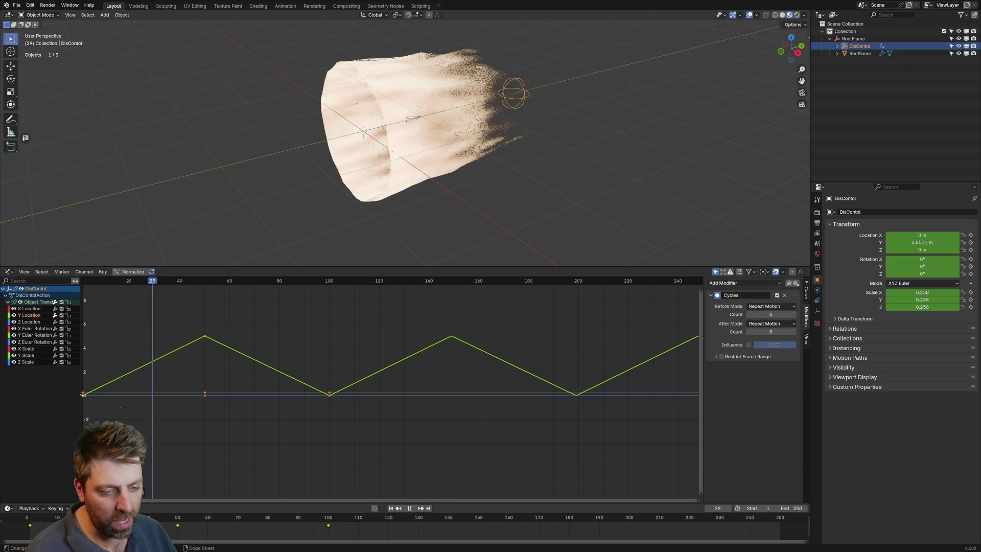
{"action": "key", "text": "shift+Left"}
{"action": "key", "text": "space"}
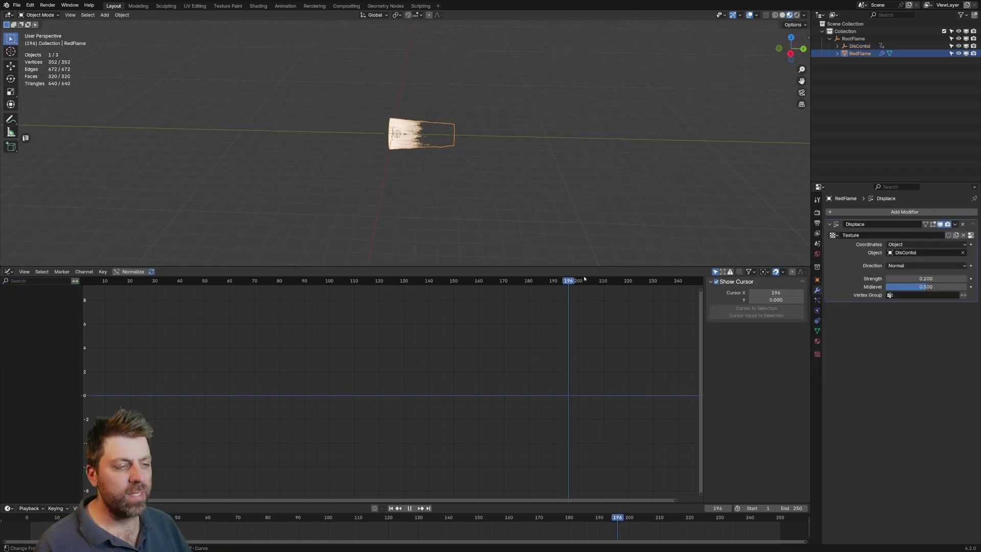
{"action": "left_click_drag", "start_coordinate": [568, 280], "coordinate": [250, 281]}
{"action": "key", "text": "space"}
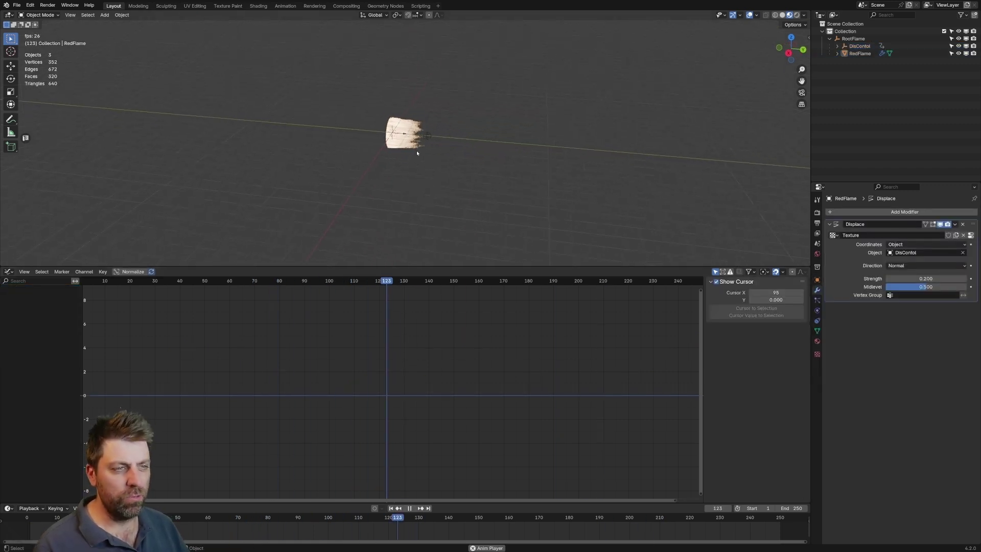
{"action": "scroll", "coordinate": [416, 150], "scroll_direction": "up", "scroll_amount": 2}
{"action": "left_click", "coordinate": [414, 134]}
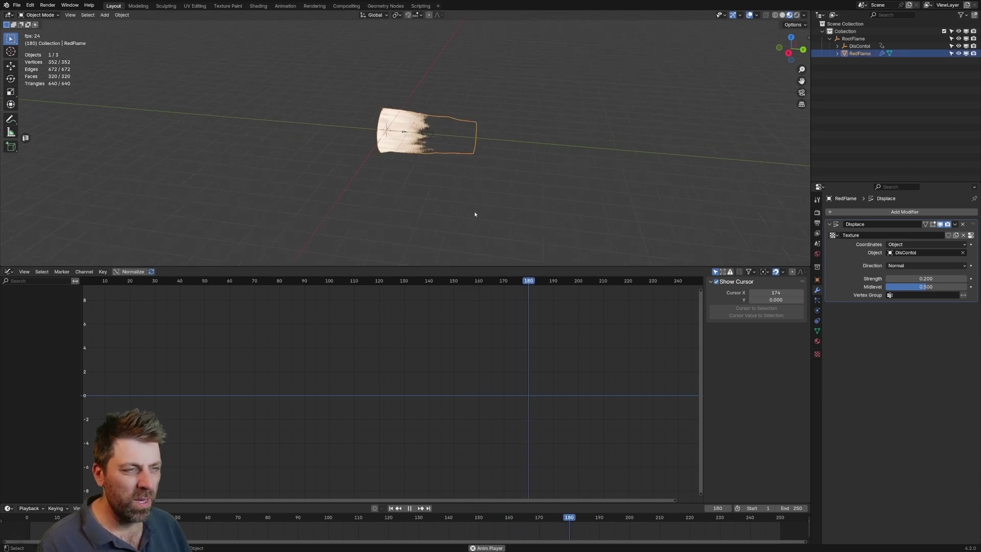
{"action": "left_click", "coordinate": [905, 212]}
{"action": "mouse_move", "coordinate": [867, 212]}
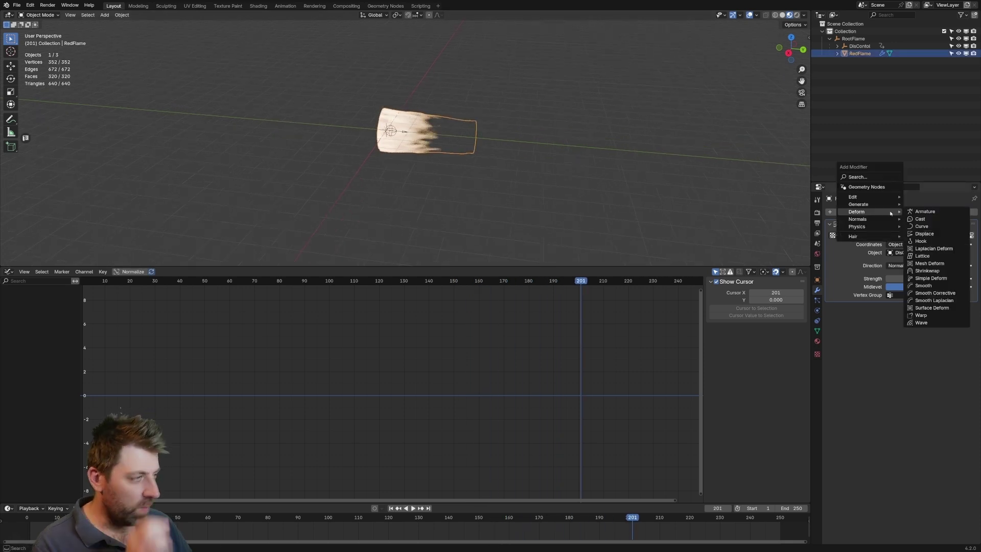
{"action": "left_click", "coordinate": [932, 300]}
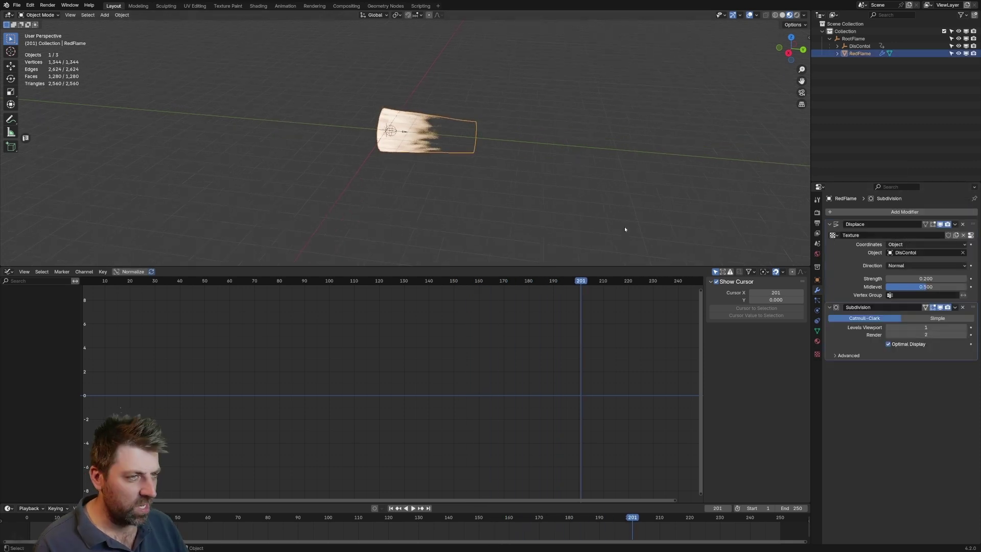
{"action": "key", "text": "space"}
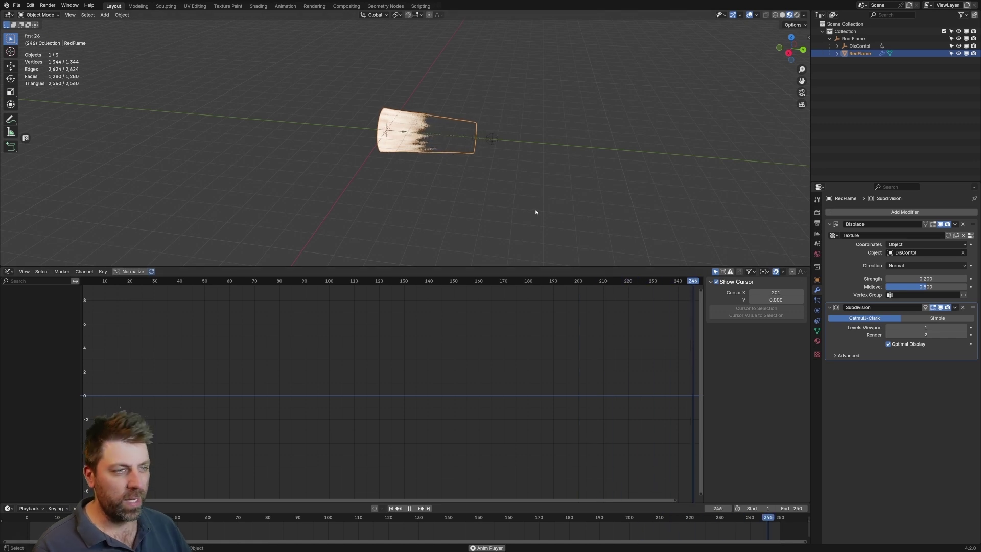
{"action": "key", "text": "ctrl+z"}
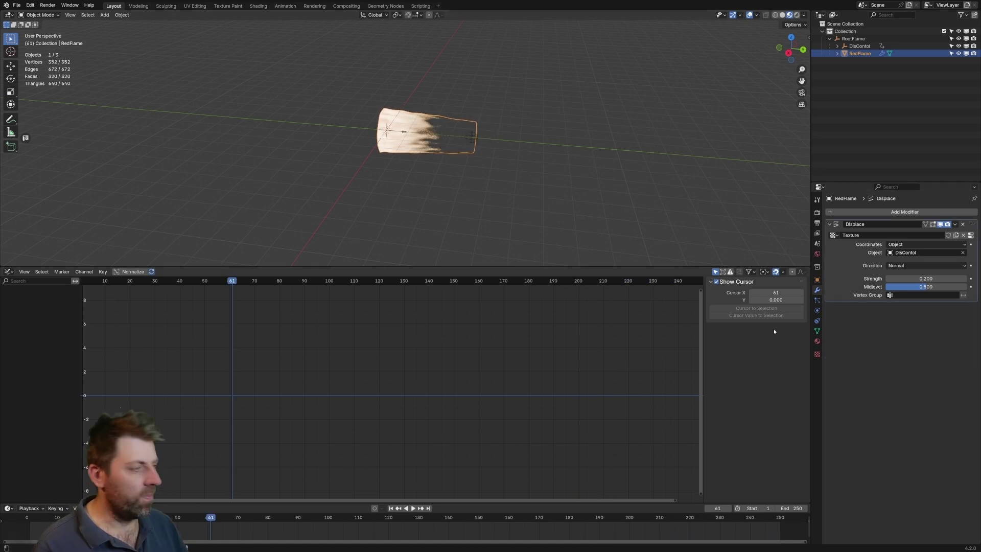
{"action": "scroll", "coordinate": [351, 212], "scroll_direction": "up", "scroll_amount": 3}
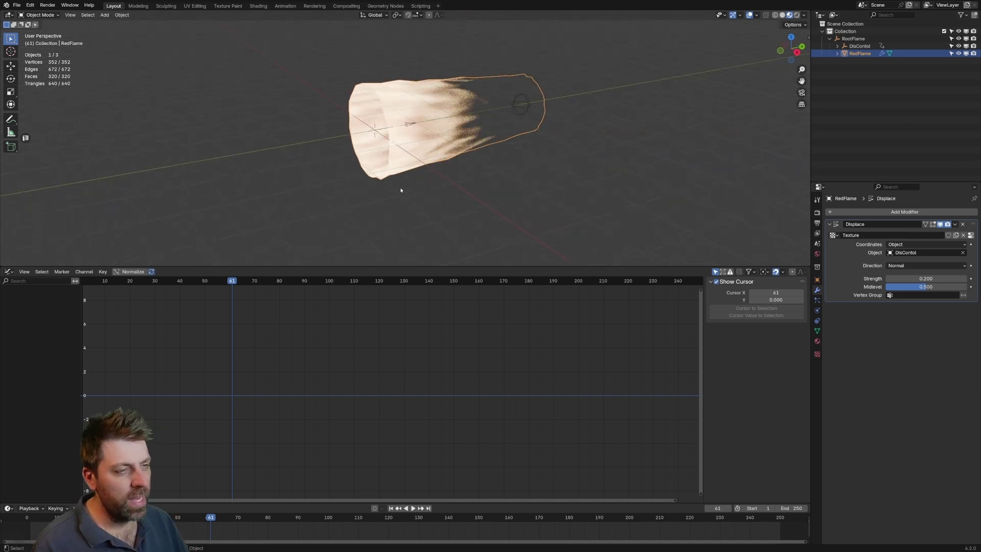
In Edit Mode, duplicate the whole RedFlame mesh and scale the copy inside the original.
{"action": "middle_click_drag", "start_coordinate": [351, 213], "coordinate": [450, 170]}
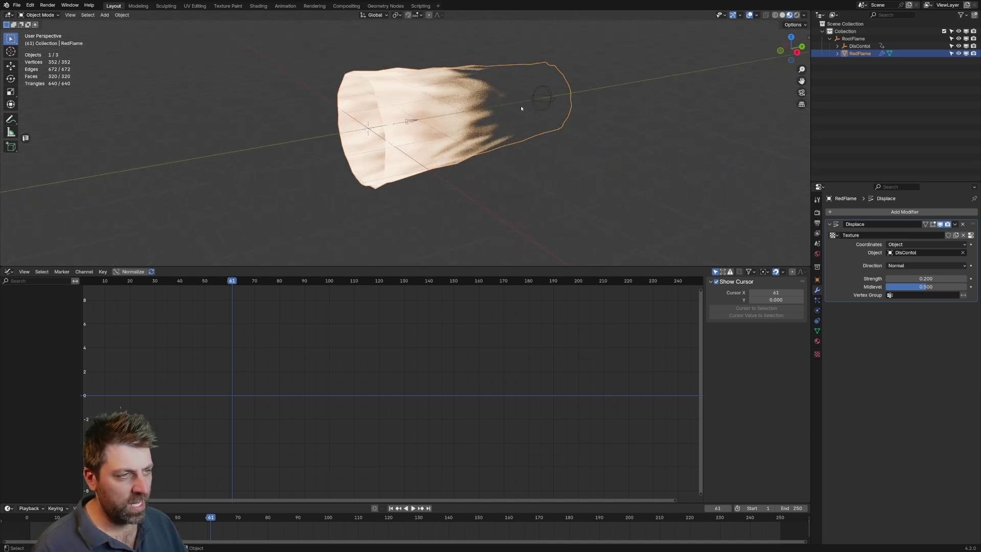
{"action": "key", "text": "Tab"}
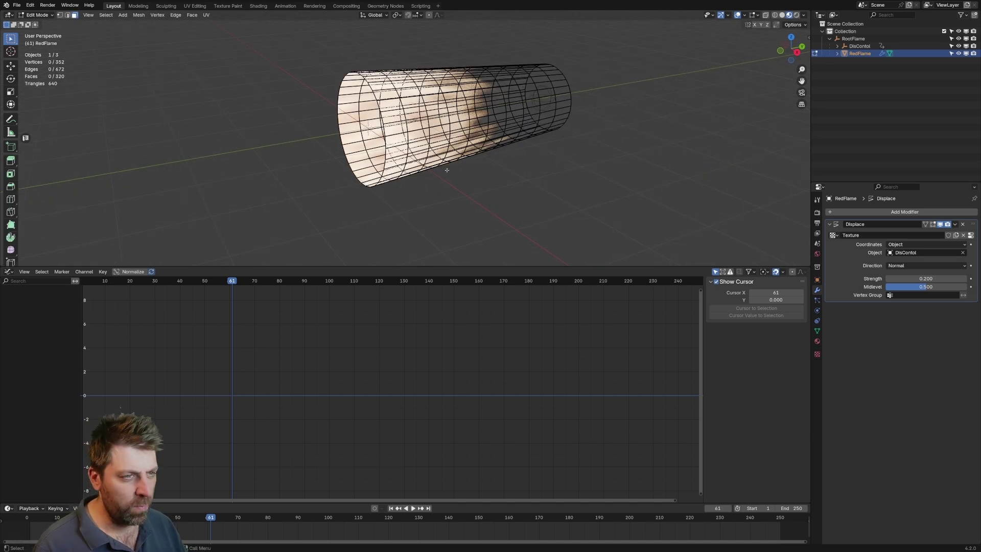
{"action": "key", "text": "a"}
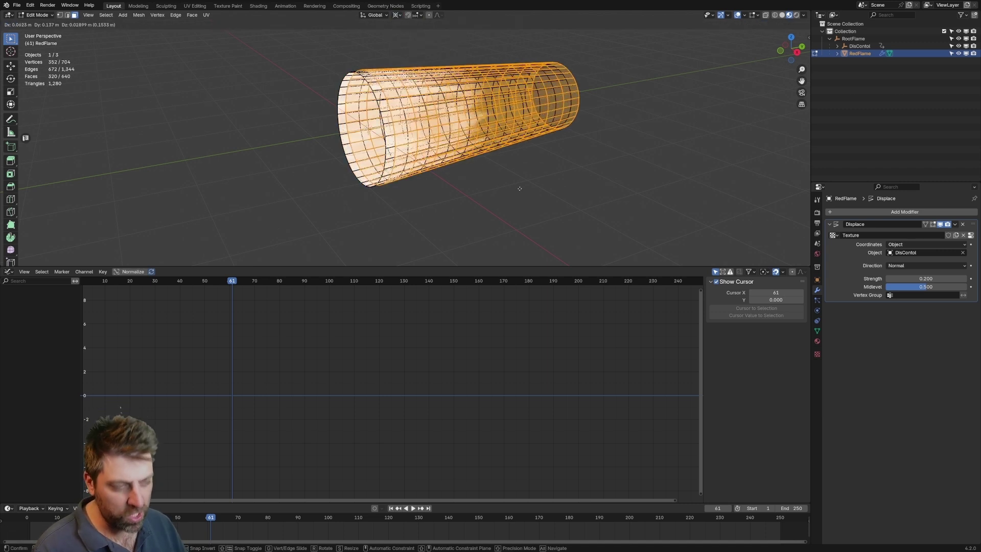
{"action": "key", "text": "shift+d"}
{"action": "key", "text": "s"}
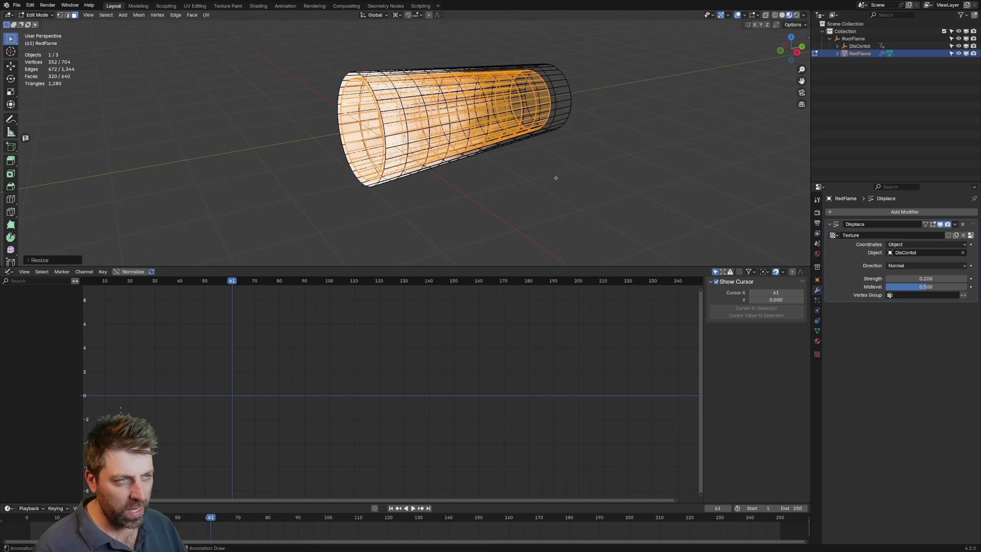
{"action": "left_click", "coordinate": [567, 186]}
{"action": "key", "text": "Tab"}
Play the animation from frame 1 to watch the layered flame.
{"action": "middle_click_drag", "start_coordinate": [571, 184], "coordinate": [500, 180]}
{"action": "key", "text": "shift+Left"}
{"action": "key", "text": "space"}
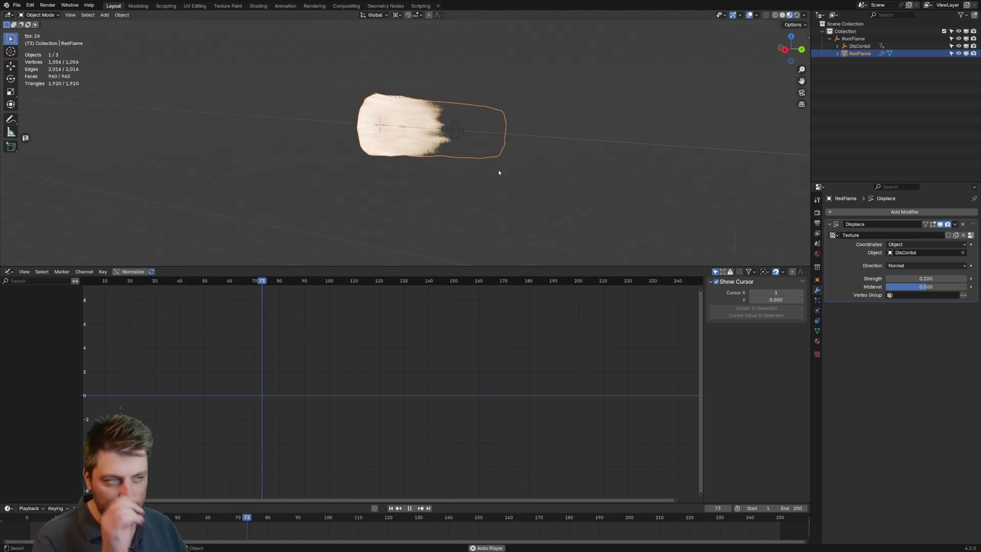
{"action": "key", "text": "space"}
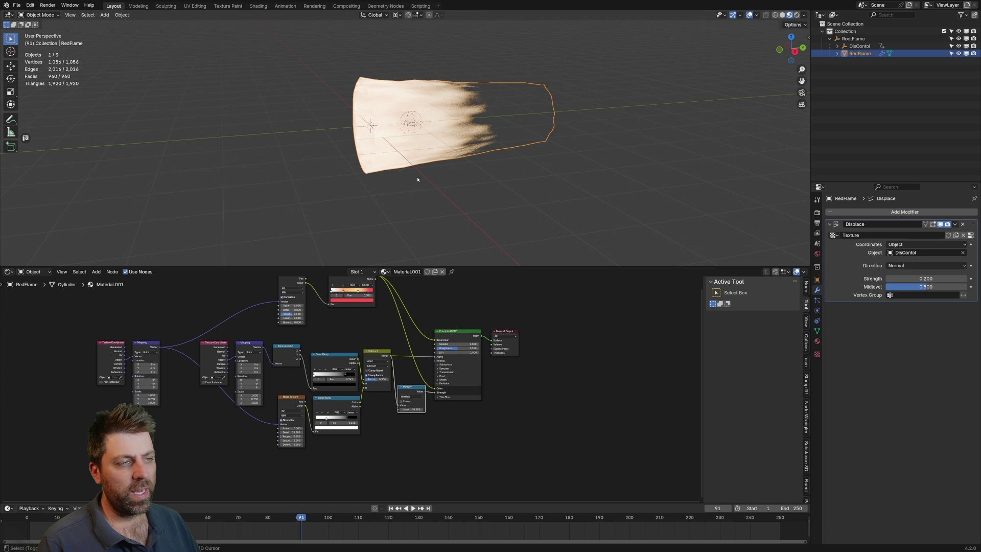
Pan the node editor to the Texture Coordinate and Mapping nodes and preview playback.
{"action": "key", "text": "space"}
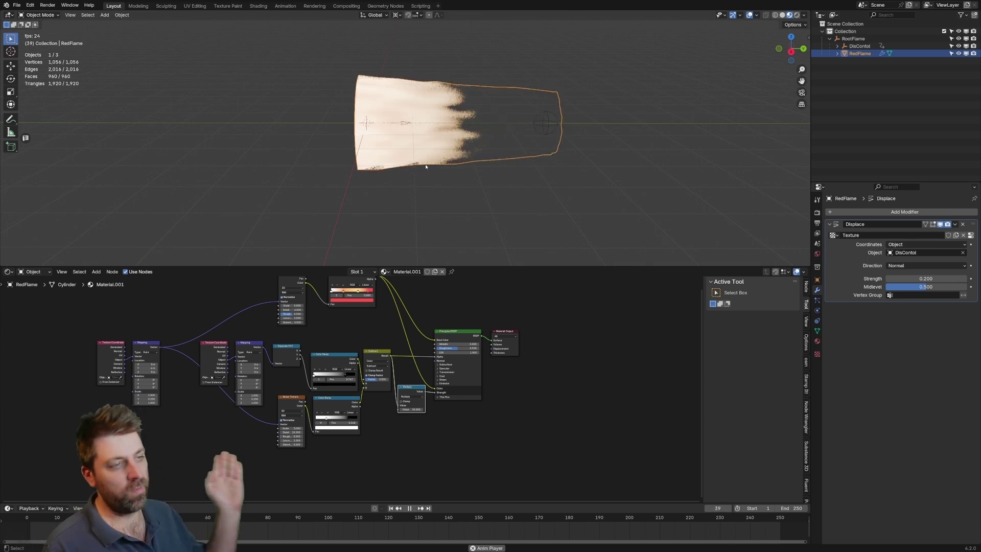
{"action": "scroll", "coordinate": [239, 384], "scroll_direction": "up", "scroll_amount": 5}
{"action": "scroll", "coordinate": [430, 368], "scroll_direction": "up", "scroll_amount": 3}
{"action": "middle_click_drag", "start_coordinate": [491, 368], "coordinate": [460, 369]}
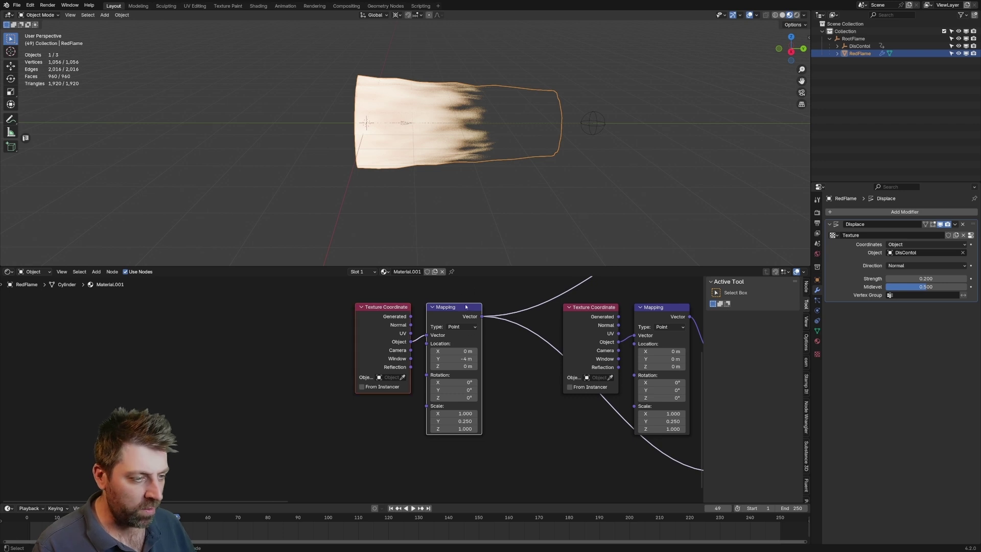
{"action": "scroll", "coordinate": [487, 300], "scroll_direction": "down", "scroll_amount": 3}
{"action": "middle_click_drag", "start_coordinate": [487, 308], "coordinate": [307, 307]}
{"action": "middle_click_drag", "start_coordinate": [629, 326], "coordinate": [546, 321]}
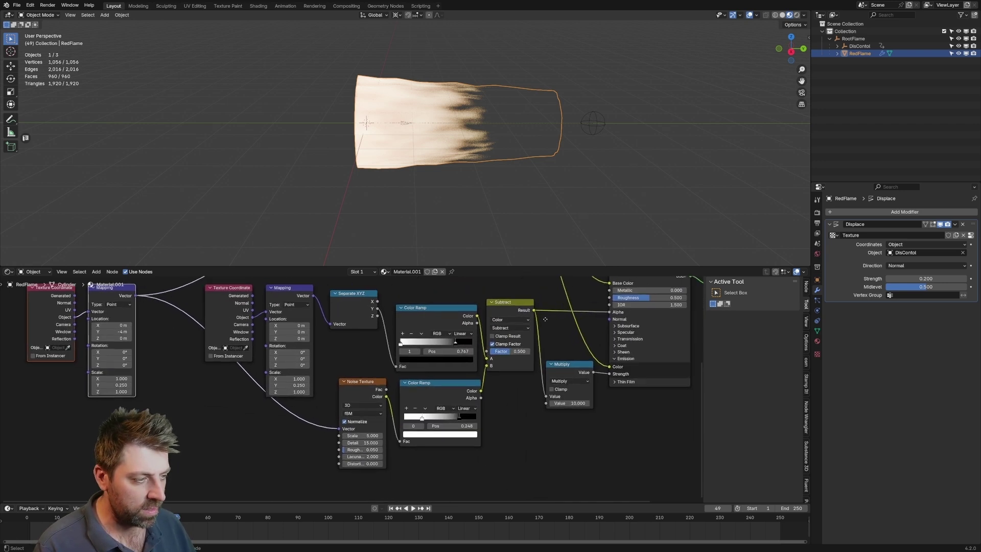
{"action": "middle_click_drag", "start_coordinate": [617, 312], "coordinate": [606, 379]}
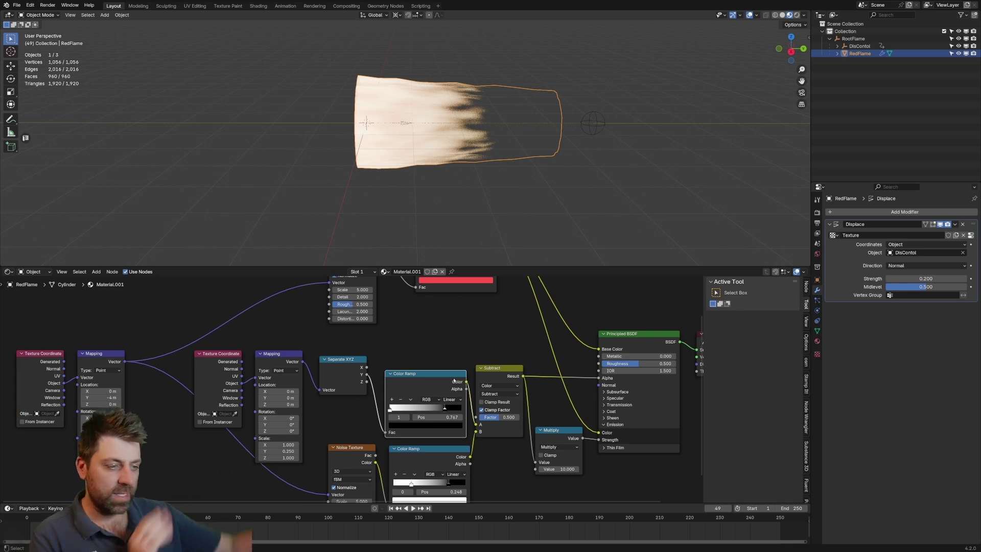
{"action": "middle_click_drag", "start_coordinate": [159, 418], "coordinate": [390, 397]}
{"action": "left_click", "coordinate": [331, 351]}
{"action": "middle_click_drag", "start_coordinate": [537, 422], "coordinate": [428, 374]}
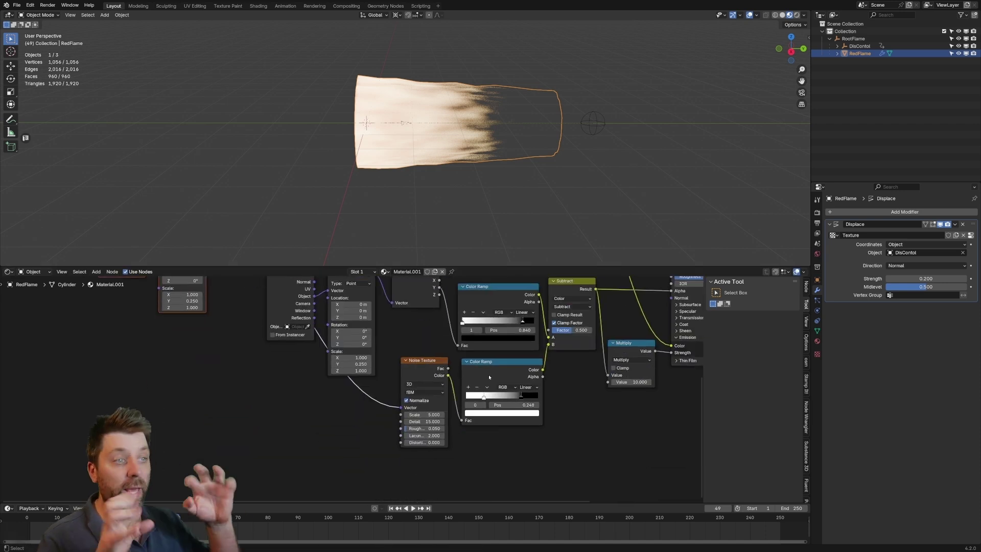
{"action": "middle_click_drag", "start_coordinate": [324, 413], "coordinate": [456, 432]}
{"action": "key", "text": "space"}
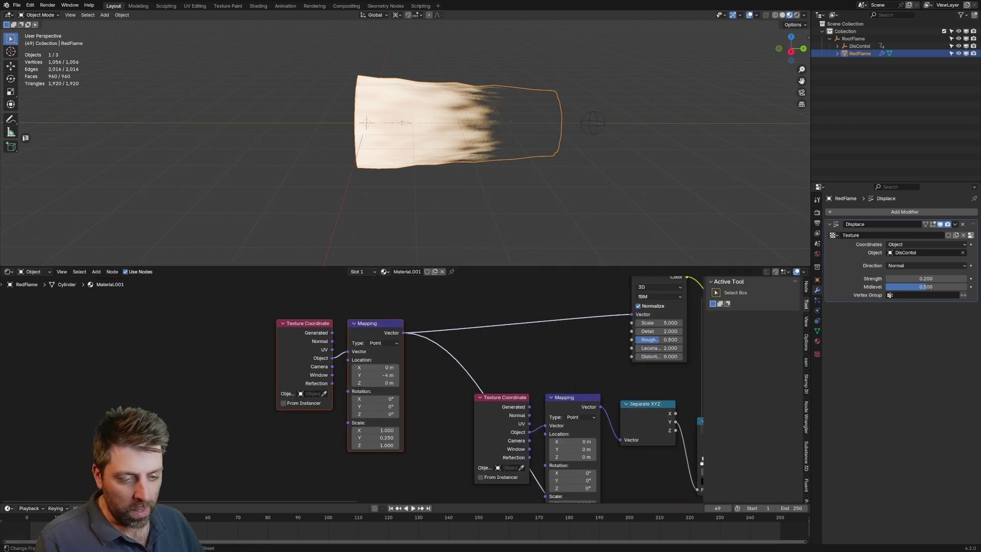
{"action": "key", "text": "space"}
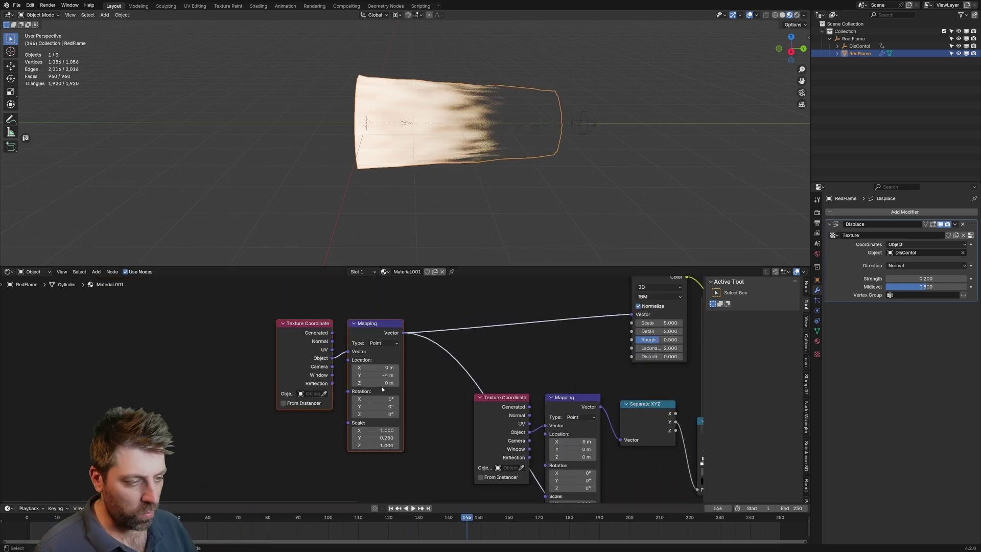
Keyframe the Mapping Location at Y -4 m, then at 1 m on a later frame.
{"action": "right_click", "coordinate": [376, 375]}
{"action": "left_click", "coordinate": [377, 376]}
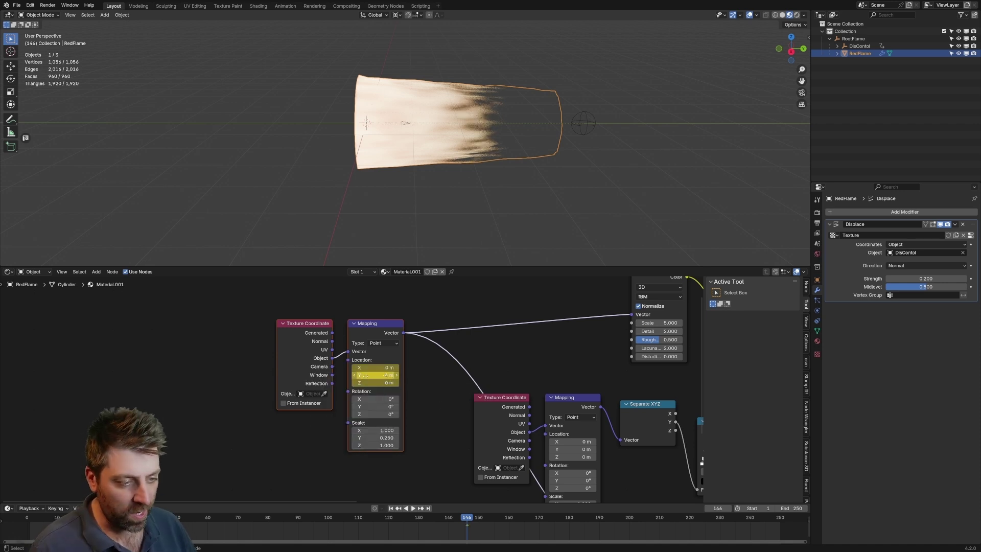
{"action": "key", "text": "space"}
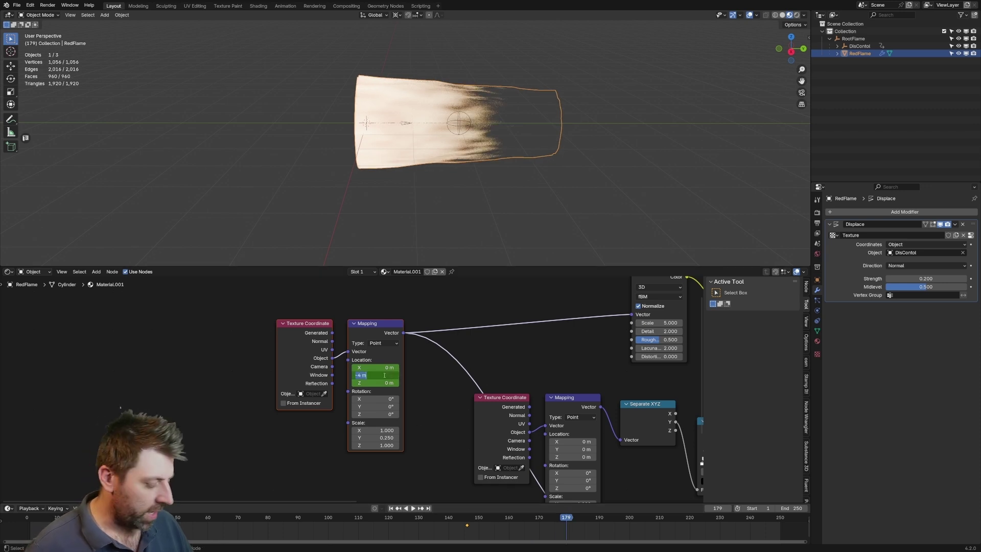
{"action": "type", "text": "-1"}
{"action": "key", "text": "Return"}
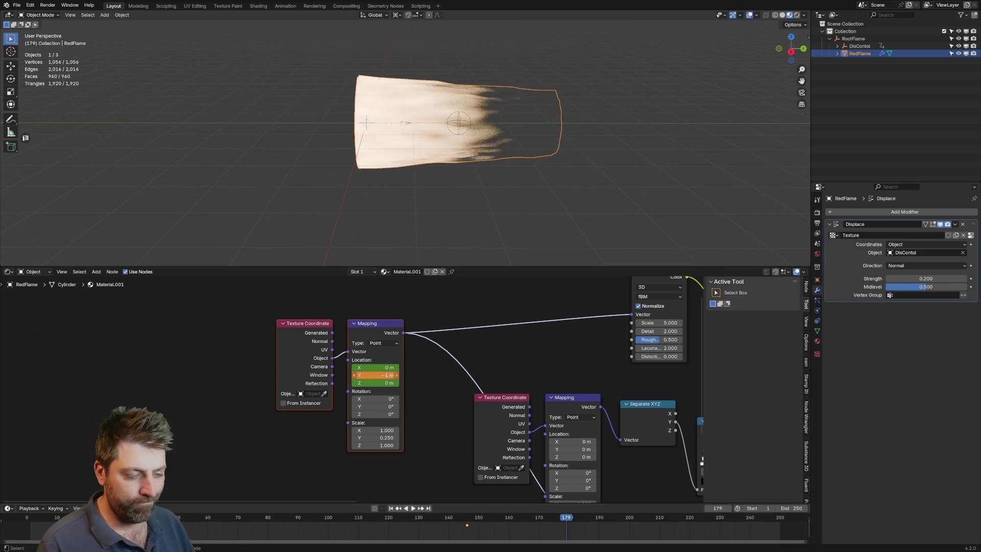
{"action": "right_click", "coordinate": [386, 375]}
{"action": "left_click", "coordinate": [377, 383]}
Split off a Graph Editor beside the nodes, keeping only the Y location curve.
{"action": "left_click", "coordinate": [10, 272]}
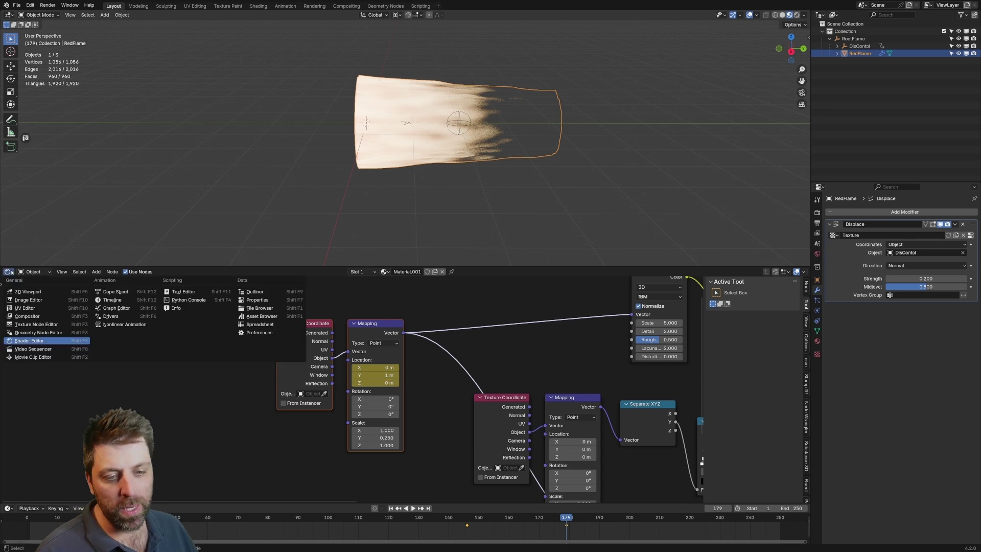
{"action": "left_click", "coordinate": [30, 341]}
{"action": "left_click_drag", "start_coordinate": [807, 268], "coordinate": [445, 345]}
{"action": "left_click", "coordinate": [453, 271]}
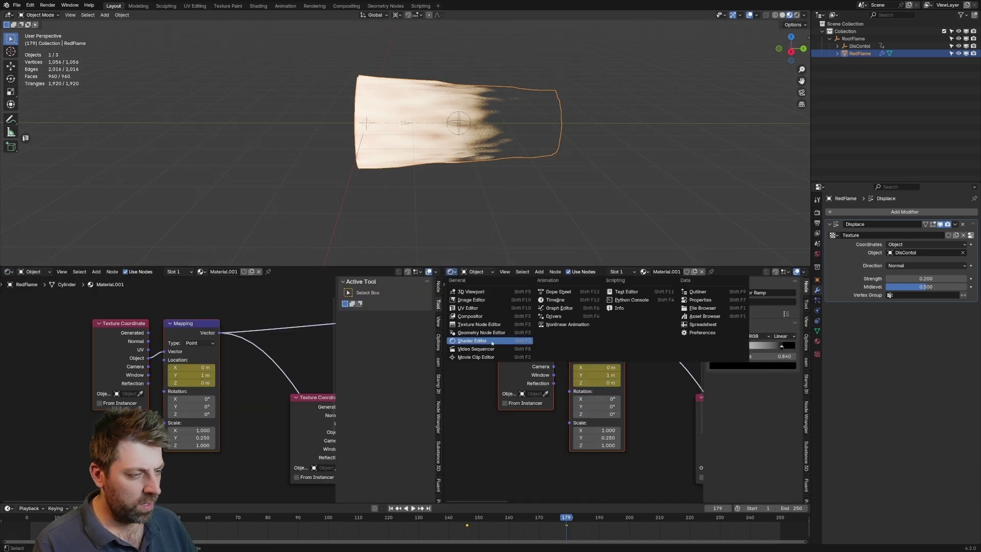
{"action": "left_click", "coordinate": [559, 307]}
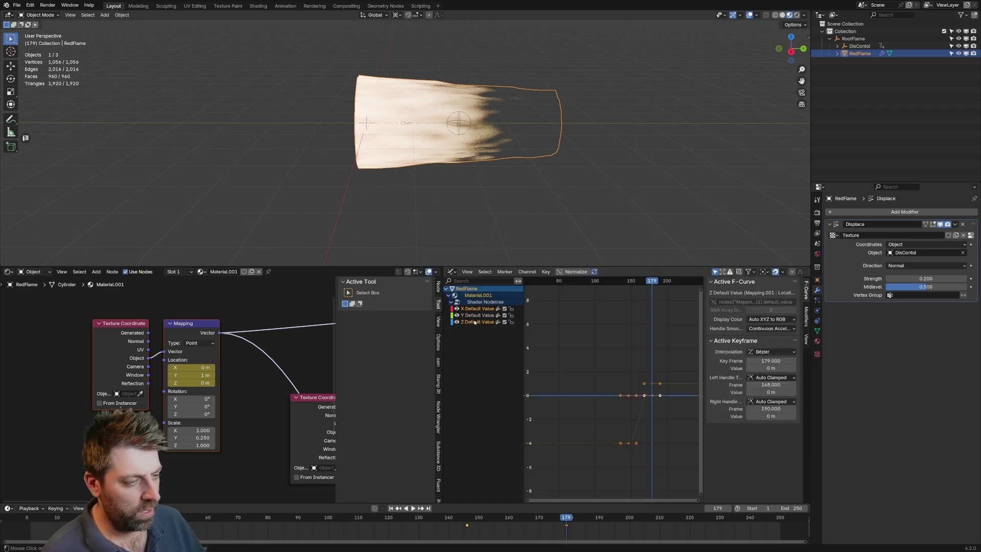
{"action": "key", "text": "x"}
{"action": "left_click", "coordinate": [483, 308]}
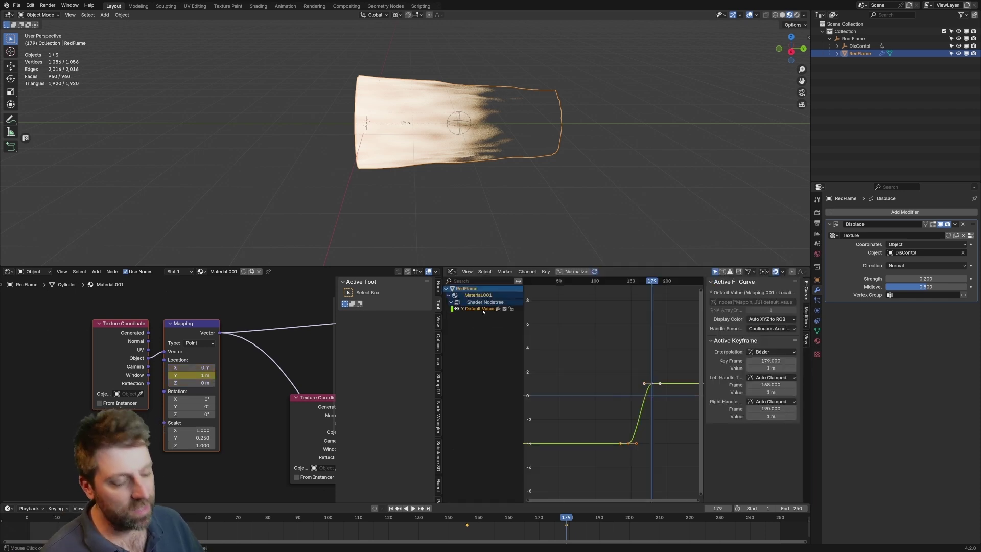
Preview playback and reshape the easing handle at the final keyframe.
{"action": "key", "text": "space"}
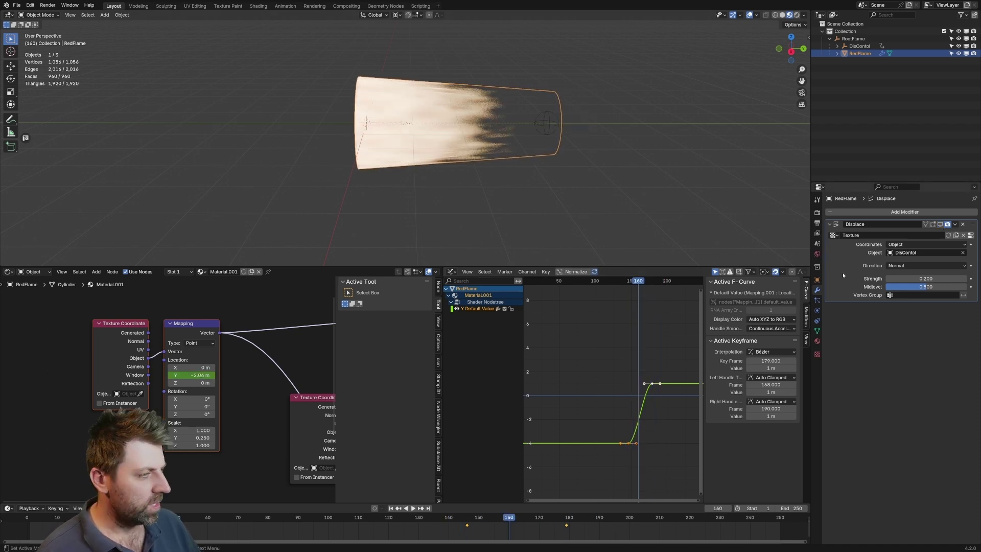
{"action": "key", "text": "space"}
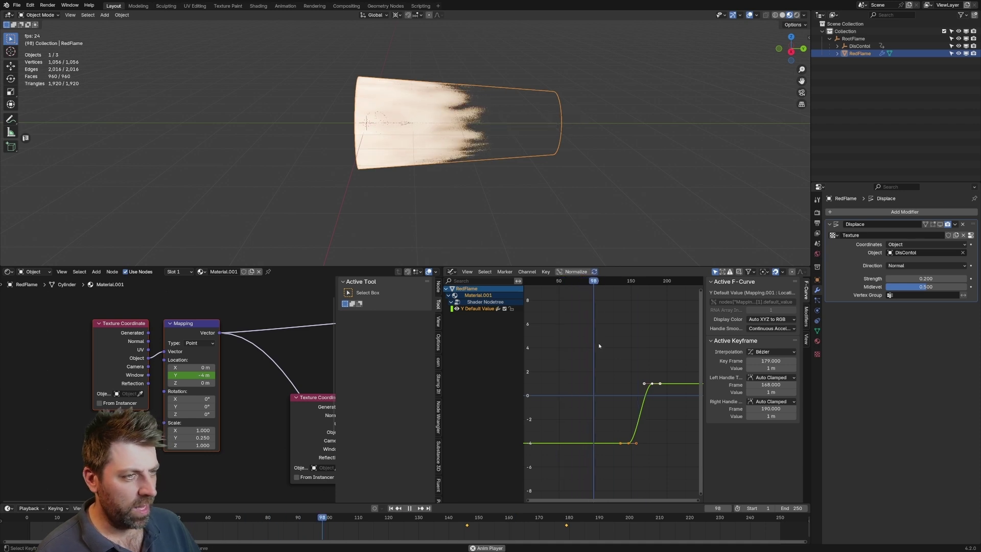
{"action": "key", "text": "space"}
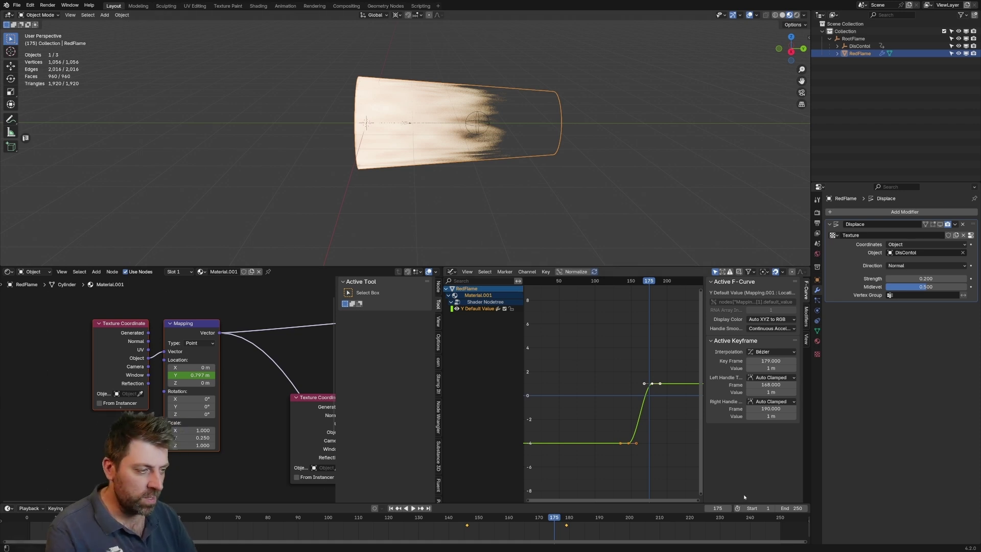
{"action": "left_click_drag", "start_coordinate": [661, 383], "coordinate": [666, 357]}
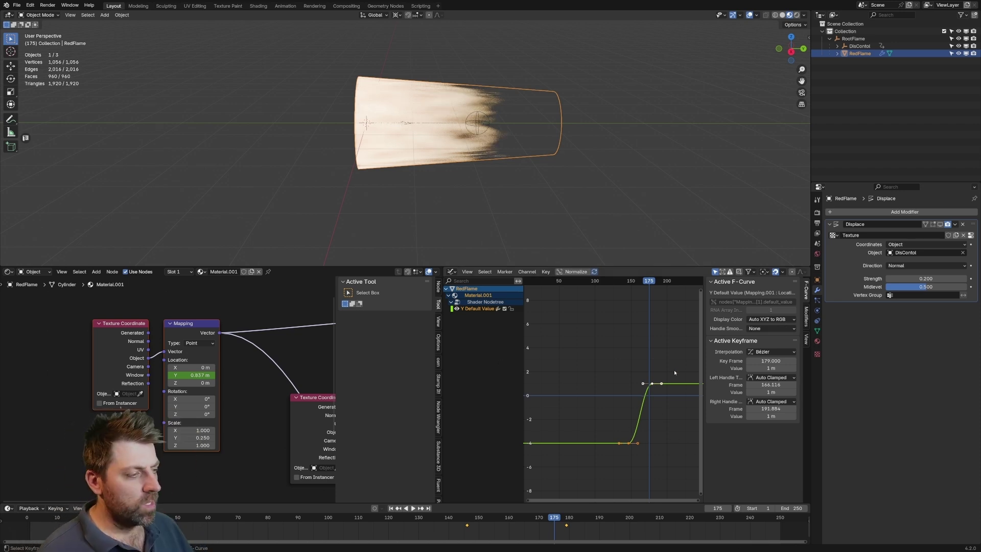
Add a Generator modifier with slope -1 to the Mapping Y curve and preview playback.
{"action": "left_click", "coordinate": [806, 318]}
{"action": "left_click", "coordinate": [743, 282]}
{"action": "scroll", "coordinate": [608, 345], "scroll_direction": "down", "scroll_amount": 3}
{"action": "scroll", "coordinate": [608, 307], "scroll_direction": "down", "scroll_amount": 2}
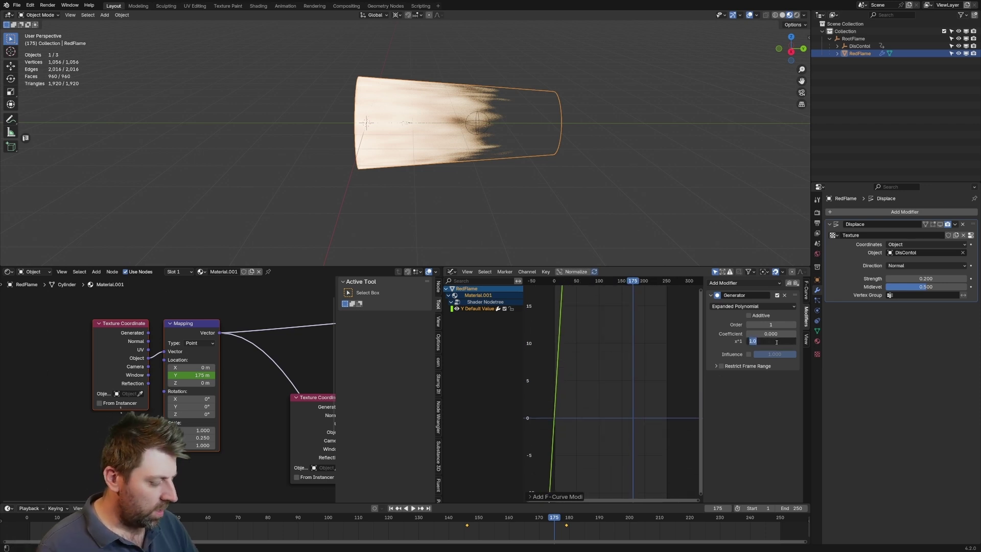
{"action": "type", "text": "-1"}
{"action": "key", "text": "Return"}
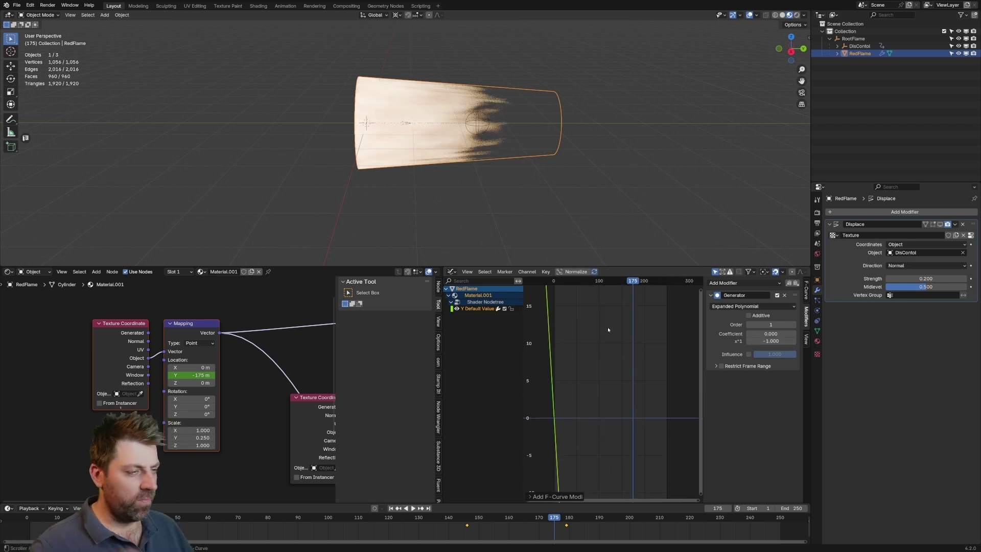
{"action": "key", "text": "space"}
{"action": "scroll", "coordinate": [447, 117], "scroll_direction": "up", "scroll_amount": 2}
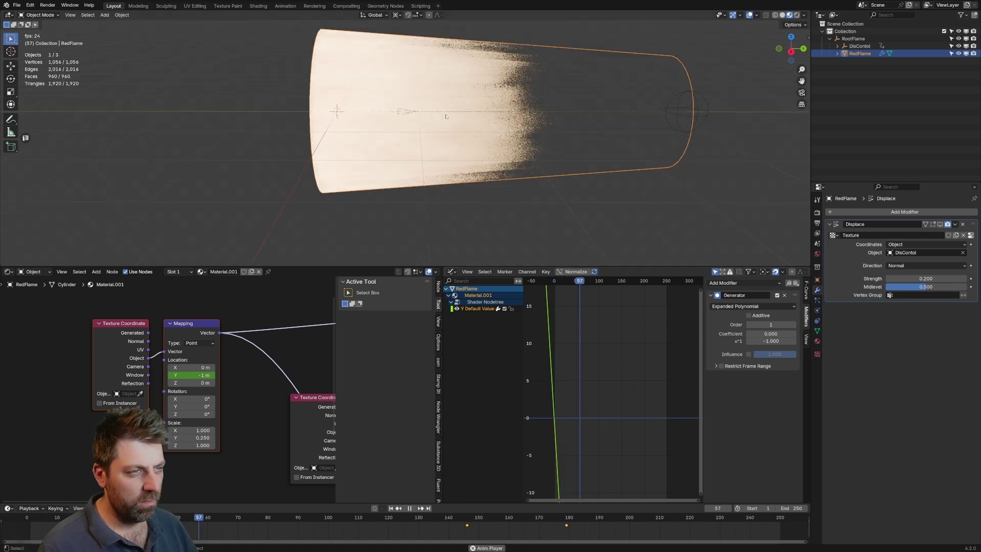
{"action": "key", "text": "space"}
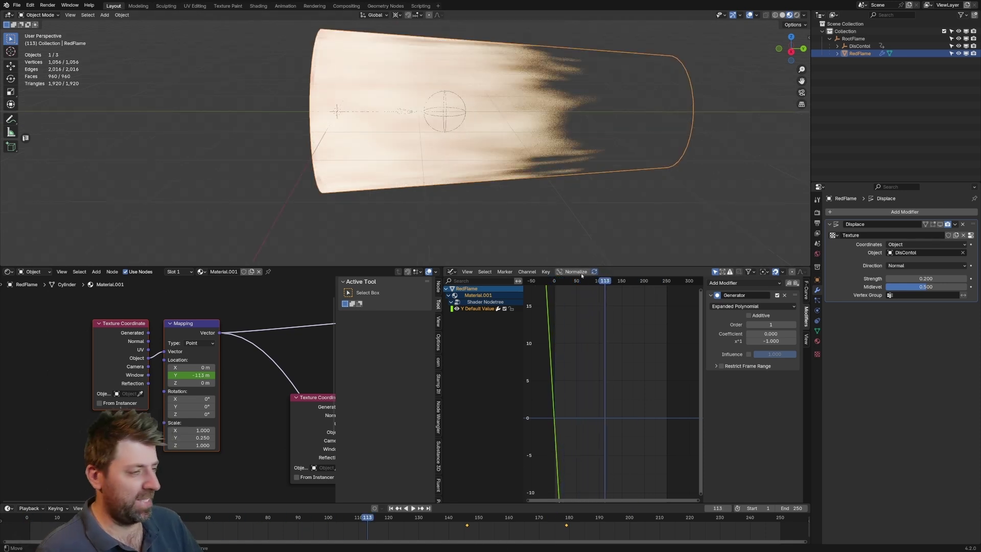
{"action": "middle_click_drag", "start_coordinate": [566, 255], "coordinate": [594, 236]}
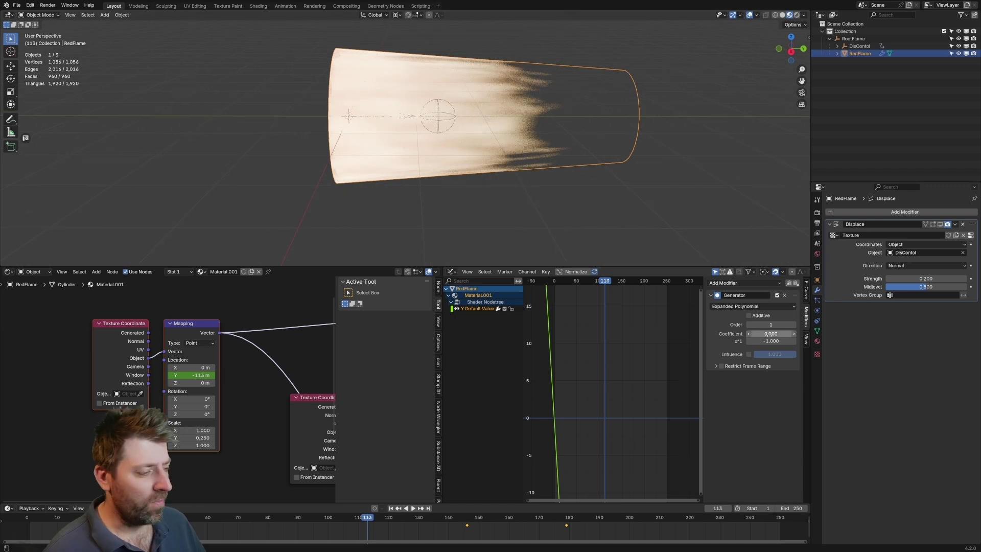
Compare slopes of -2 and -0.1 in playback, then settle back on -1.
{"action": "double_click", "coordinate": [770, 341]}
{"action": "type", "text": "-2"}
{"action": "key", "text": "Return"}
{"action": "key", "text": "space"}
{"action": "double_click", "coordinate": [774, 340]}
{"action": "type", "text": "-.1"}
{"action": "key", "text": "Return"}
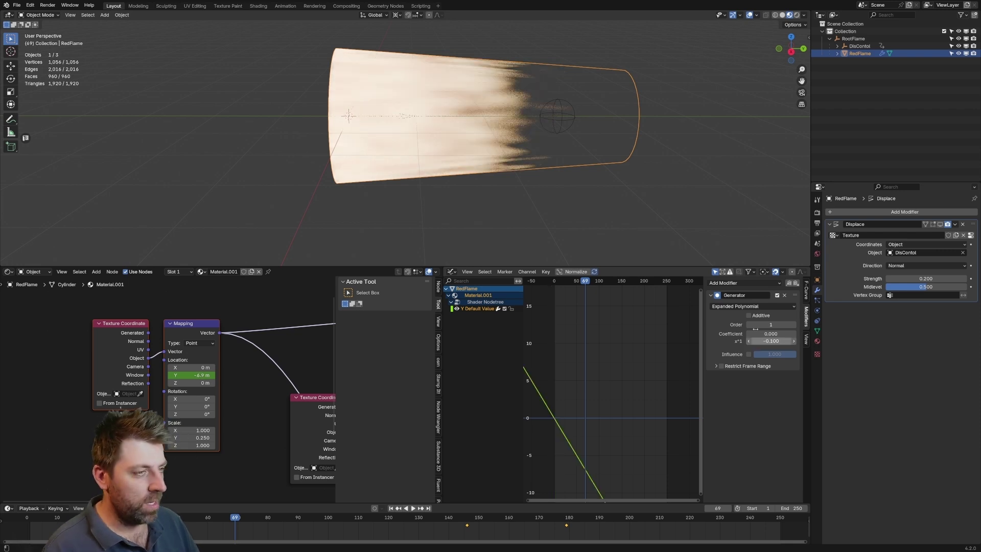
{"action": "key", "text": "space"}
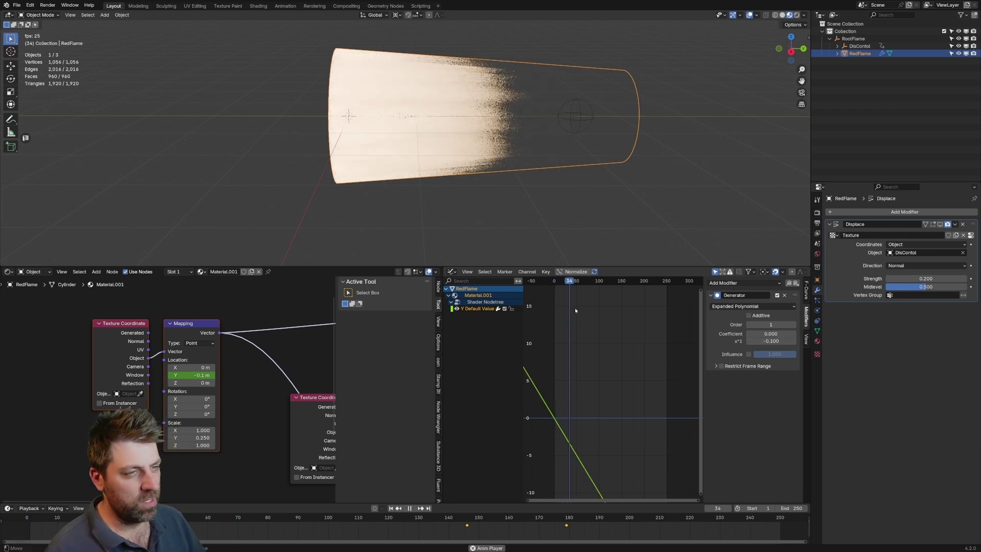
{"action": "double_click", "coordinate": [774, 340]}
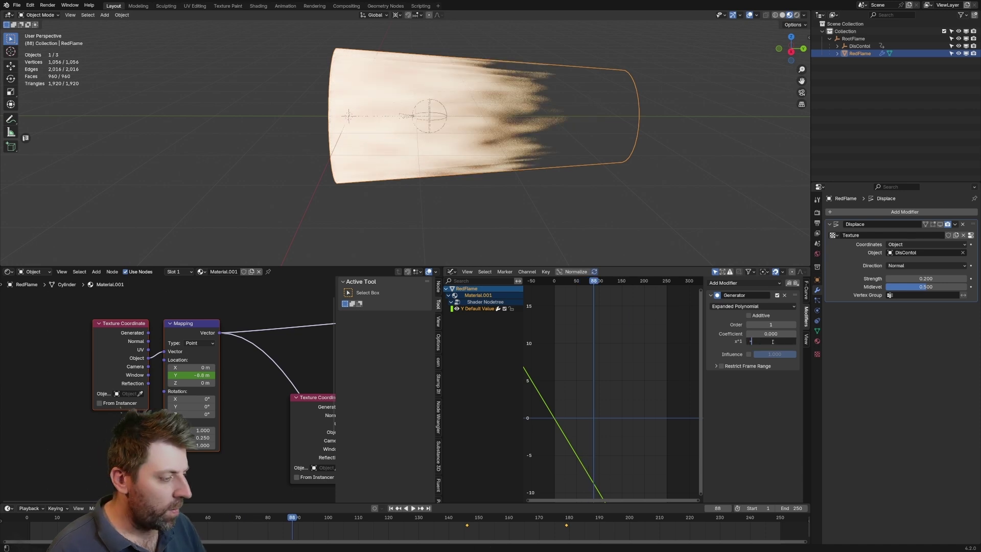
{"action": "type", "text": "-1"}
{"action": "key", "text": "Return"}
{"action": "left_click_drag", "start_coordinate": [594, 282], "coordinate": [571, 286]}
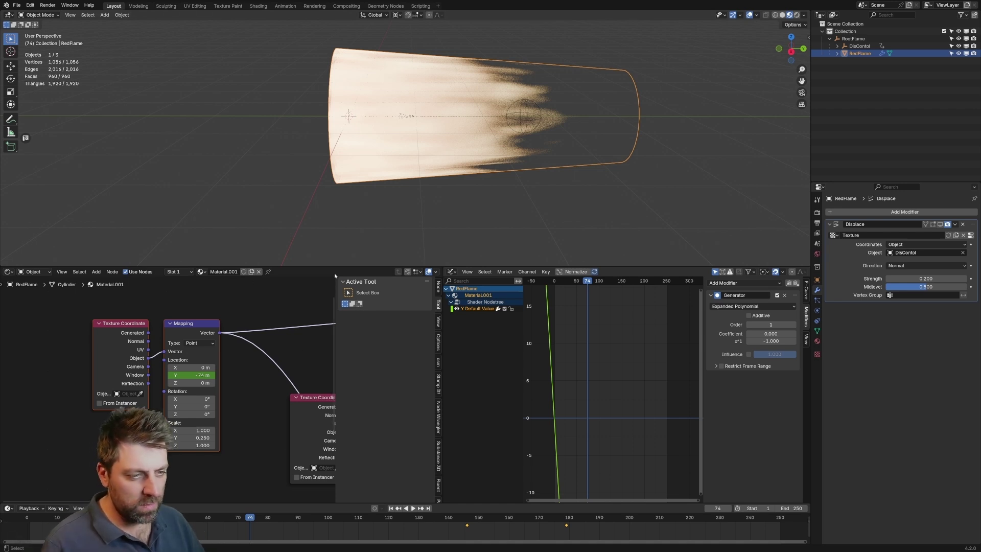
{"action": "left_click_drag", "start_coordinate": [443, 275], "coordinate": [403, 311]}
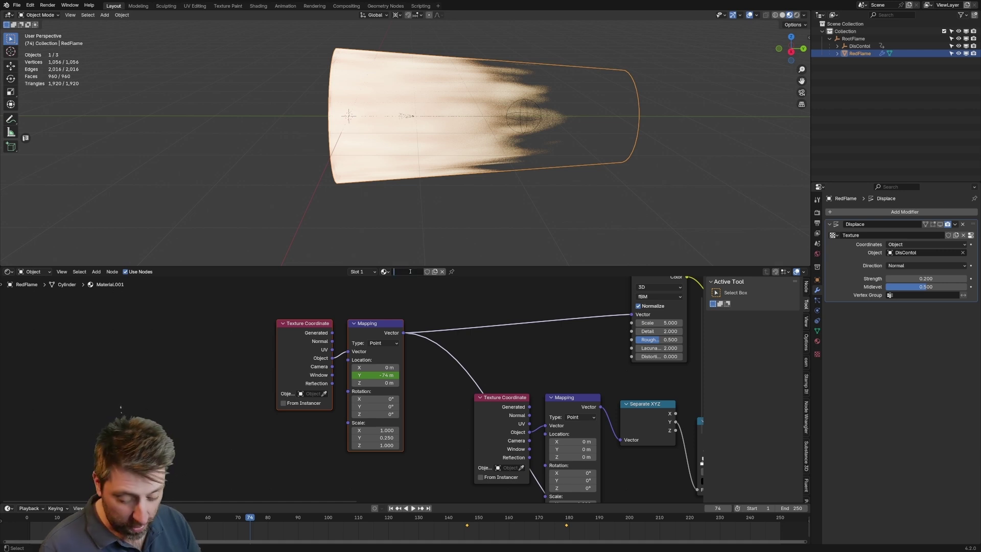
{"action": "type", "text": "YellowFlame"}
Name the material YellowFlame and make a smaller duplicate of the flame cylinder.
{"action": "key", "text": "Return"}
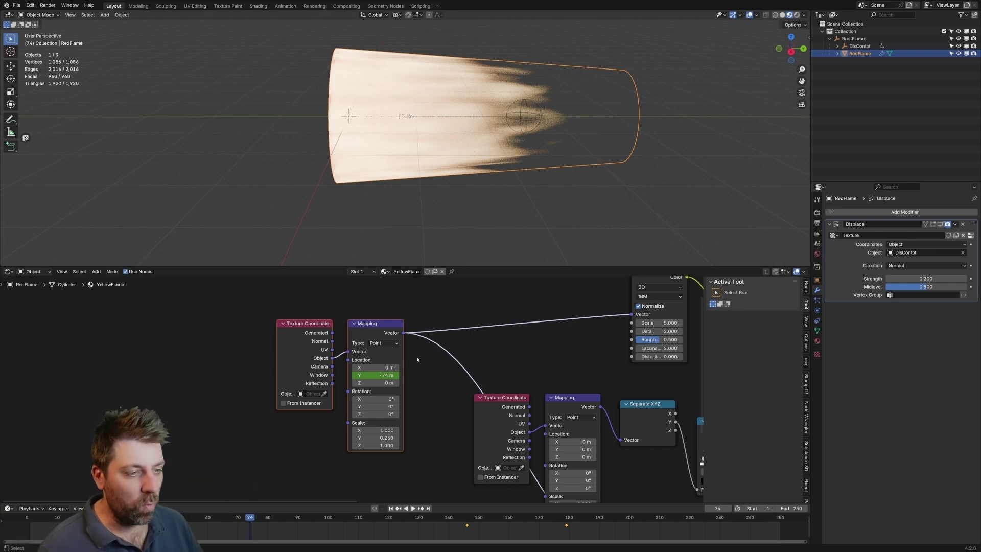
{"action": "middle_click_drag", "start_coordinate": [492, 230], "coordinate": [484, 192]}
{"action": "key", "text": "shift+d"}
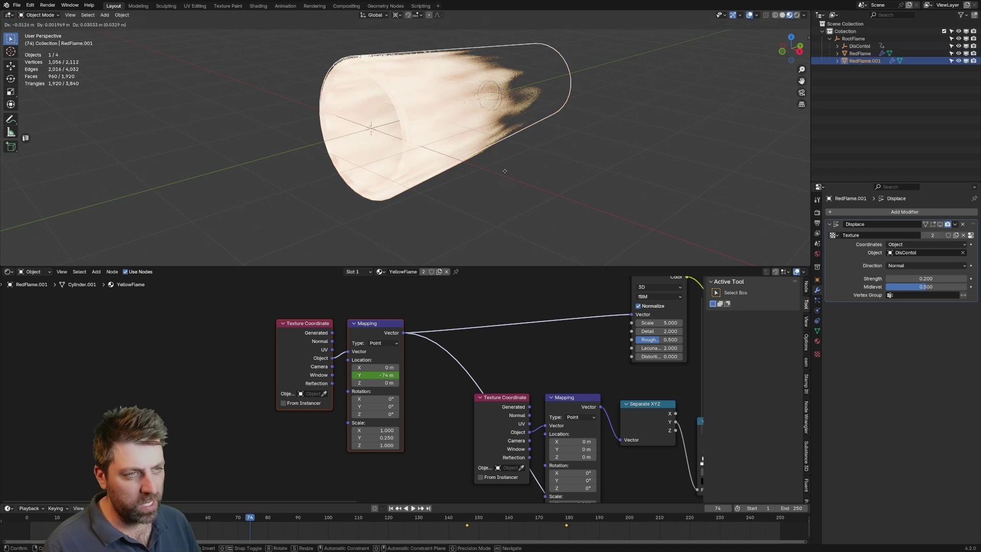
{"action": "key", "text": "Return"}
{"action": "key", "text": "s"}
{"action": "left_click", "coordinate": [533, 163]}
Stretch the duplicate flame longer along the Y axis.
{"action": "middle_click_drag", "start_coordinate": [534, 163], "coordinate": [533, 186]}
{"action": "key", "text": "s"}
{"action": "key", "text": "y"}
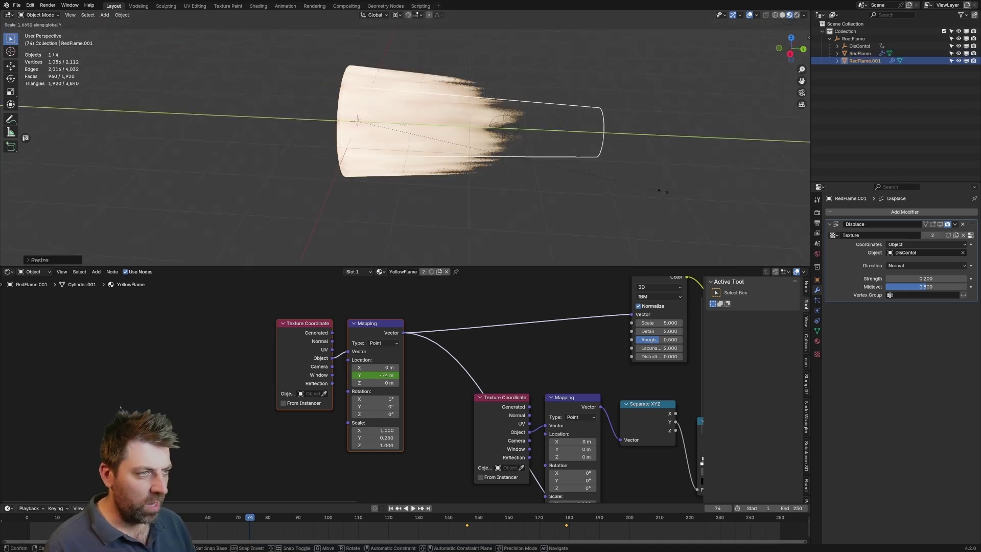
{"action": "left_click", "coordinate": [745, 207]}
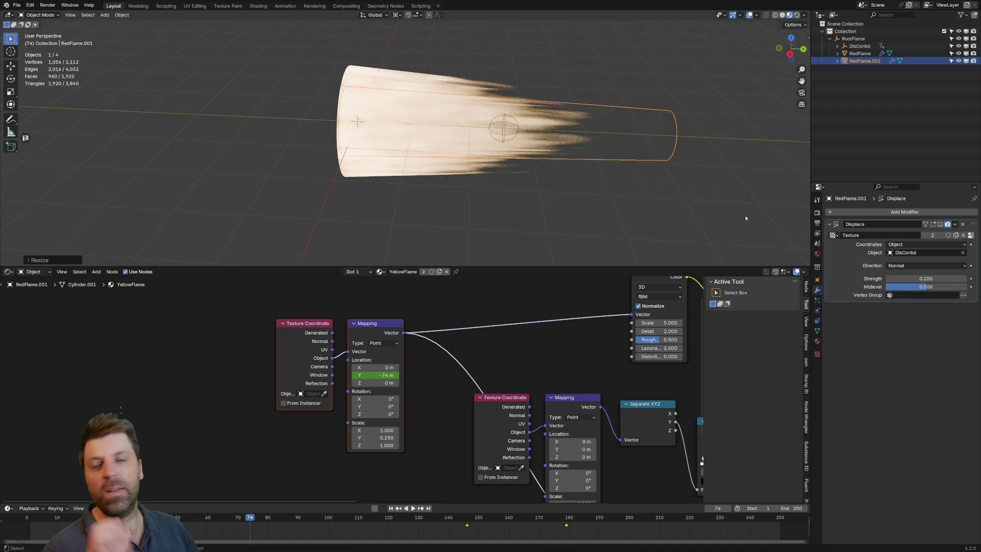
Apply the duplicate's transforms and give it its own material copy, YellowFlame.001.
{"action": "key", "text": "ctrl+a"}
{"action": "left_click", "coordinate": [491, 179]}
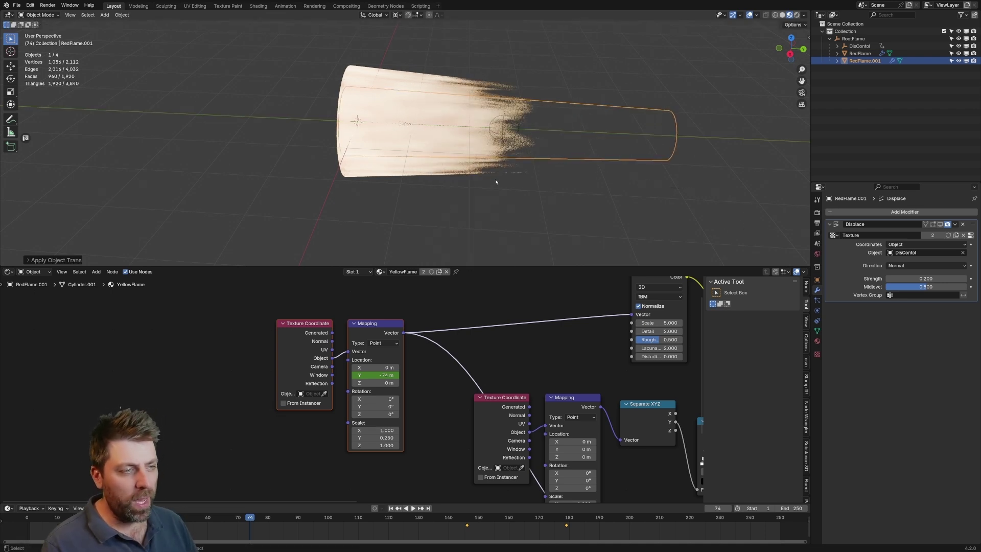
{"action": "middle_click_drag", "start_coordinate": [555, 183], "coordinate": [537, 192]}
{"action": "left_click", "coordinate": [440, 271]}
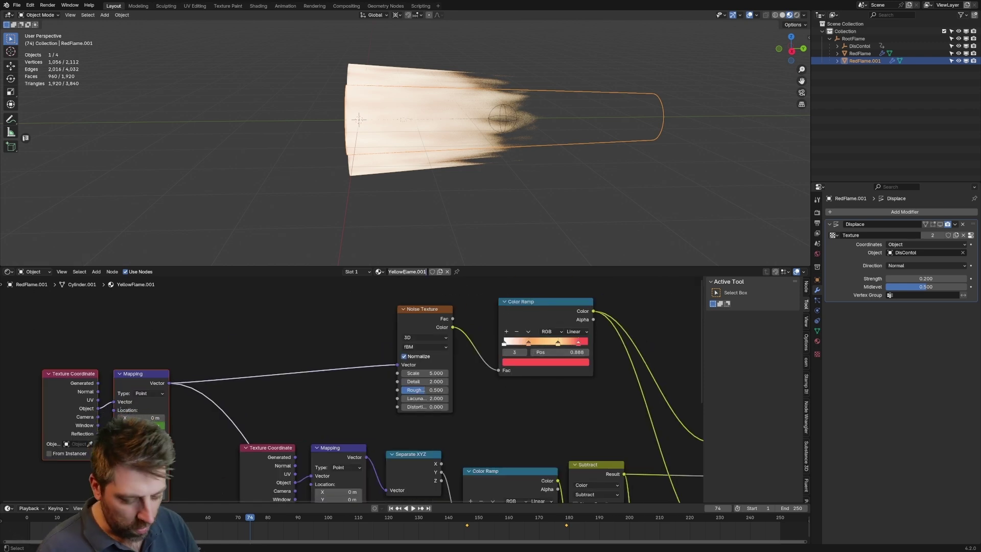
{"action": "type", "text": "BlueFlame"}
Rename the copied material BlueFlame and set the second Mapping node's Y scale to 0.2.
{"action": "key", "text": "Return"}
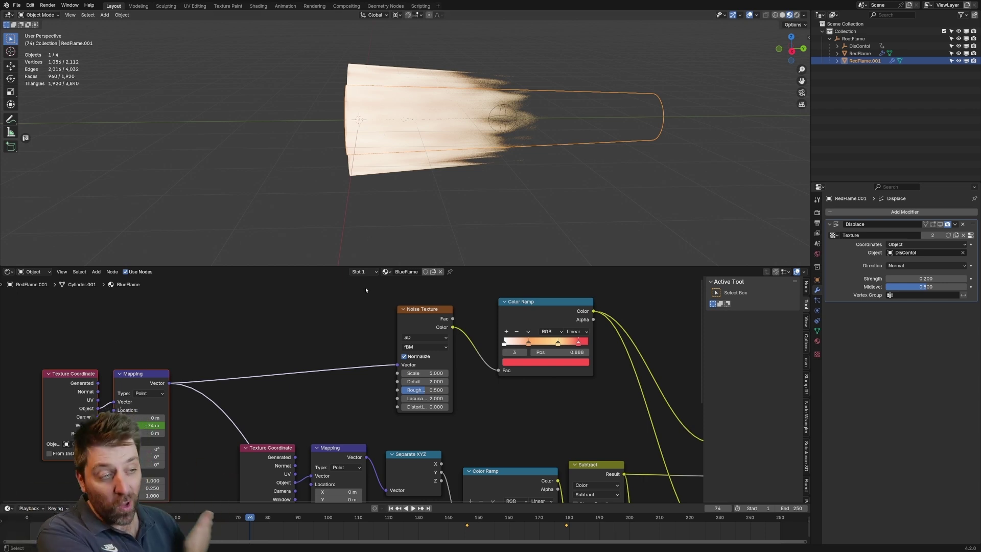
{"action": "mouse_move", "coordinate": [396, 354]}
{"action": "middle_mouse_down"}
{"action": "mouse_move", "coordinate": [353, 315]}
{"action": "mouse_move", "coordinate": [351, 368]}
{"action": "middle_mouse_up"}
{"action": "type", "text": "12"}
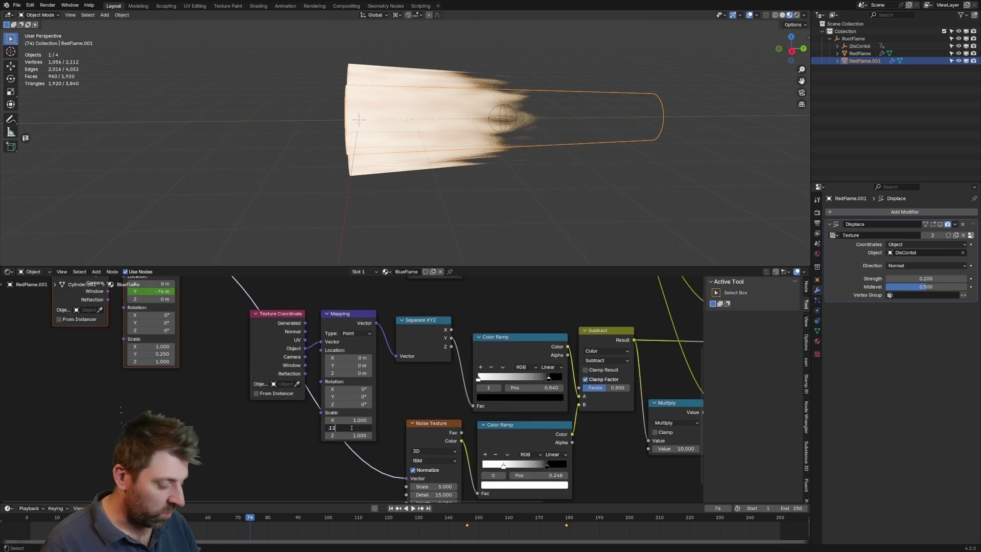
{"action": "key", "text": "Return"}
{"action": "double_click", "coordinate": [360, 428]}
{"action": "type", "text": ".2"}
{"action": "key", "text": "Return"}
{"action": "middle_click_drag", "start_coordinate": [537, 430], "coordinate": [382, 454]}
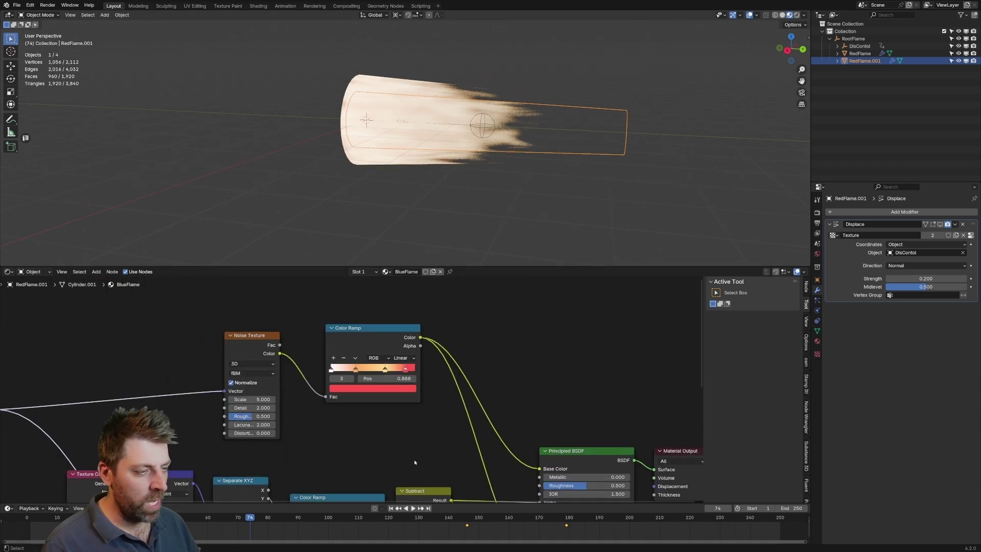
Recolour the BlueFlame ramp stops: the first to cyan, the second to deep blue.
{"action": "left_click", "coordinate": [388, 371]}
{"action": "left_click", "coordinate": [375, 390]}
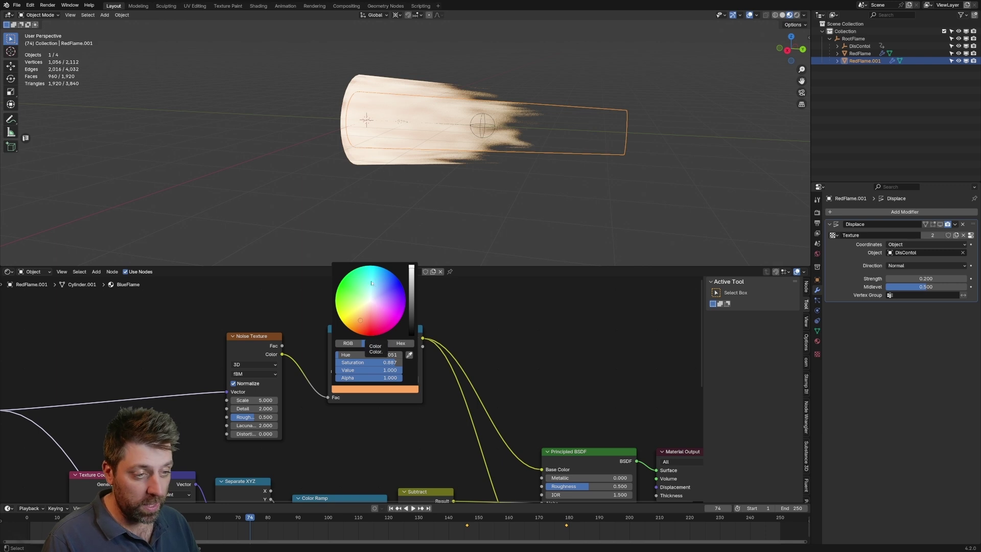
{"action": "left_click", "coordinate": [371, 284]}
{"action": "left_click", "coordinate": [388, 372]}
{"action": "left_click", "coordinate": [389, 390]}
{"action": "left_click", "coordinate": [372, 326]}
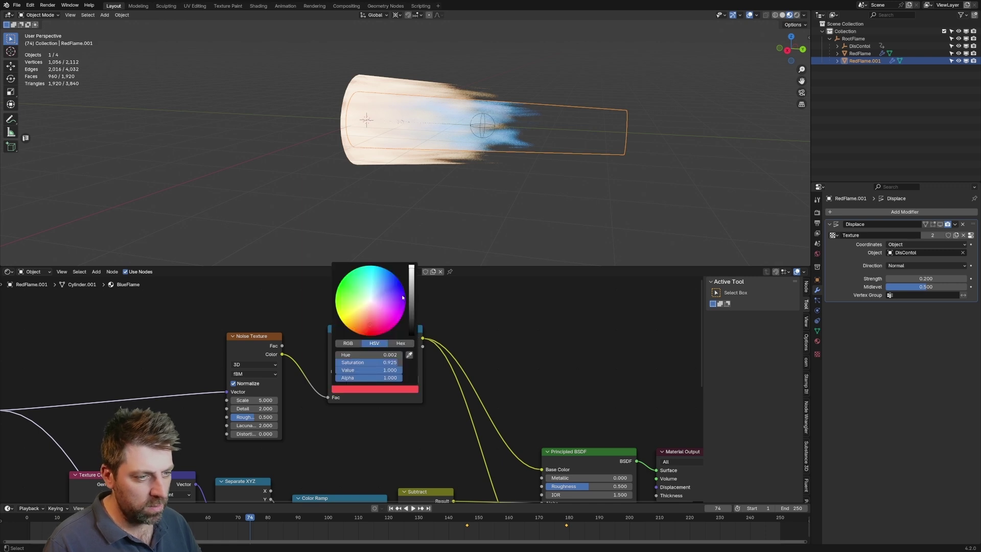
{"action": "left_click", "coordinate": [381, 294]}
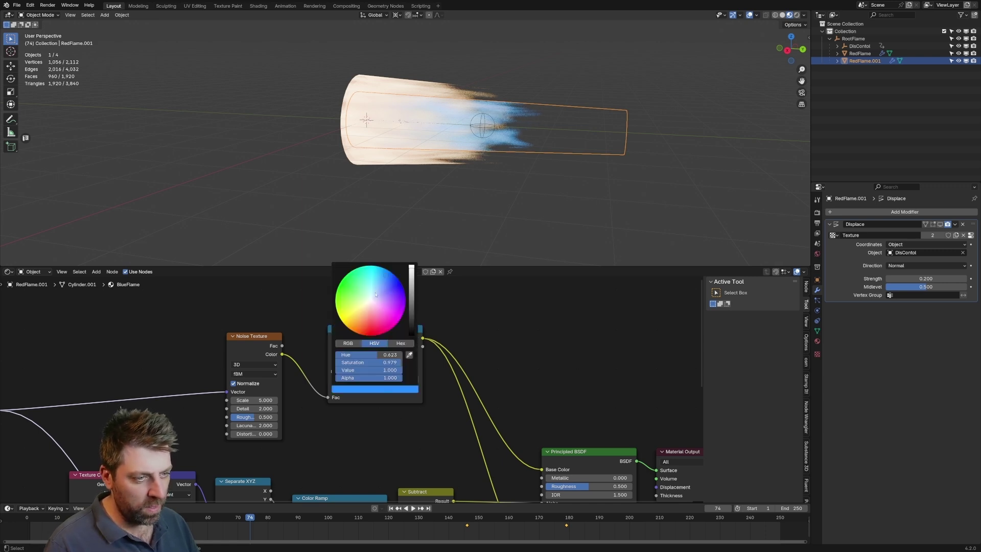
{"action": "mouse_move", "coordinate": [430, 199]}
{"action": "middle_mouse_down"}
{"action": "mouse_move", "coordinate": [369, 207]}
{"action": "mouse_move", "coordinate": [464, 207]}
{"action": "mouse_move", "coordinate": [405, 201]}
{"action": "middle_mouse_up"}
{"action": "scroll", "coordinate": [405, 202], "scroll_direction": "up", "scroll_amount": 4}
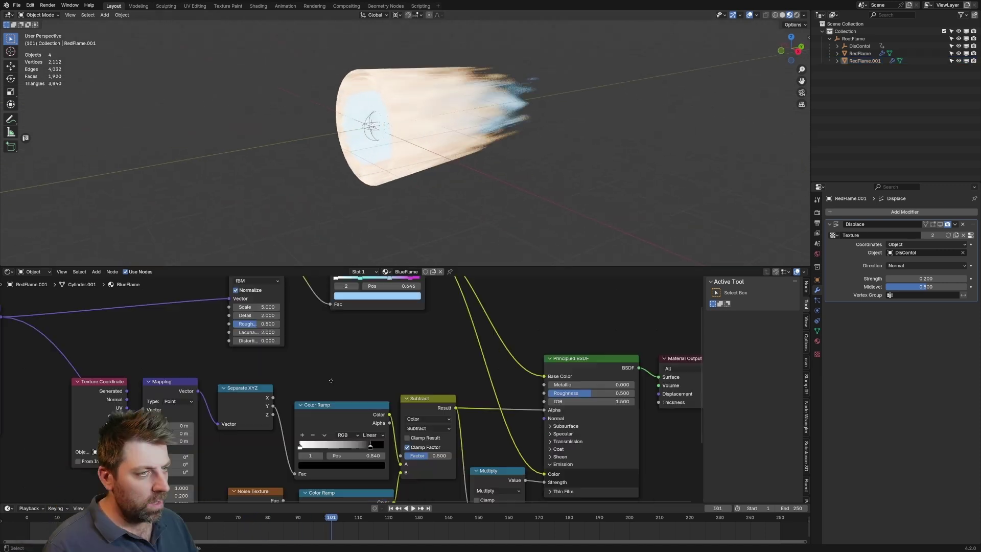
{"action": "mouse_move", "coordinate": [331, 383]}
{"action": "middle_mouse_down"}
{"action": "mouse_move", "coordinate": [342, 388]}
{"action": "mouse_move", "coordinate": [291, 399]}
{"action": "middle_mouse_up"}
{"action": "scroll", "coordinate": [332, 384], "scroll_direction": "up", "scroll_amount": 2}
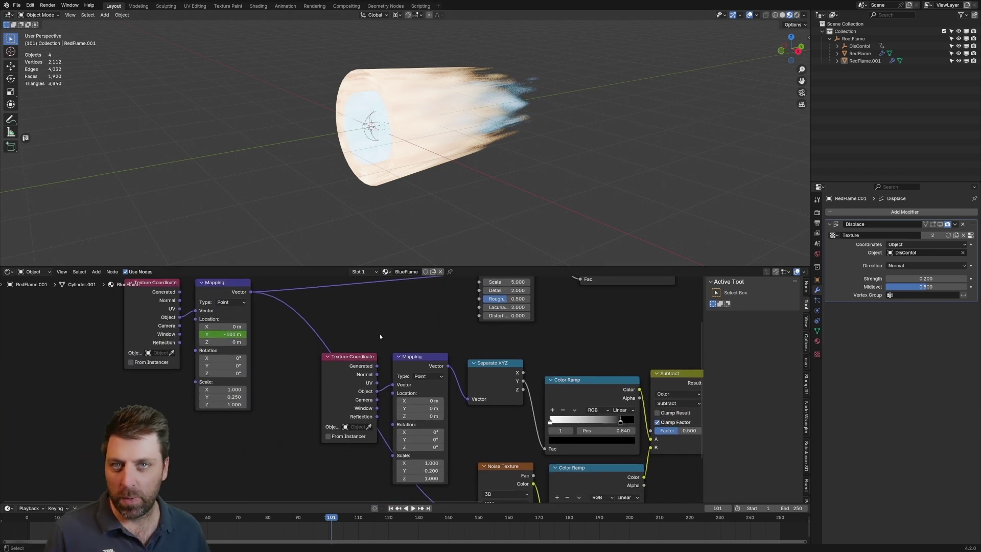
{"action": "mouse_move", "coordinate": [227, 355]}
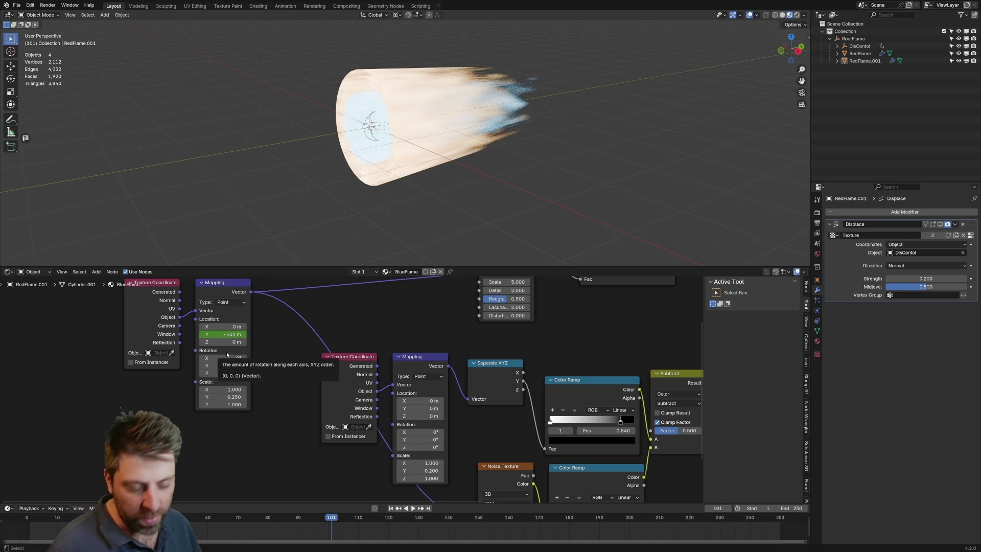
Open a Graph Editor beside the nodes and keyframe BlueFlame's Mapping Y location.
{"action": "key", "text": "ctrl+alt+space"}
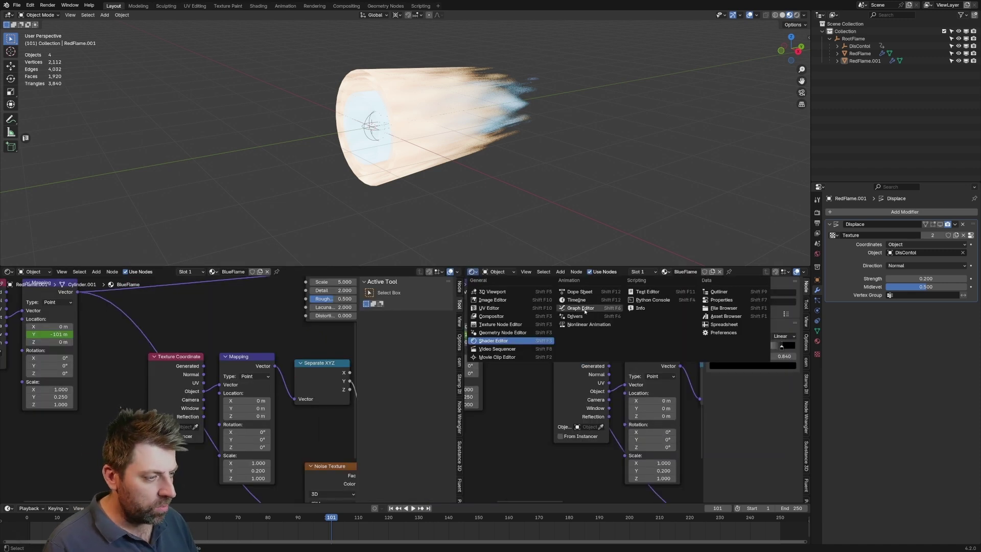
{"action": "left_click", "coordinate": [585, 309]}
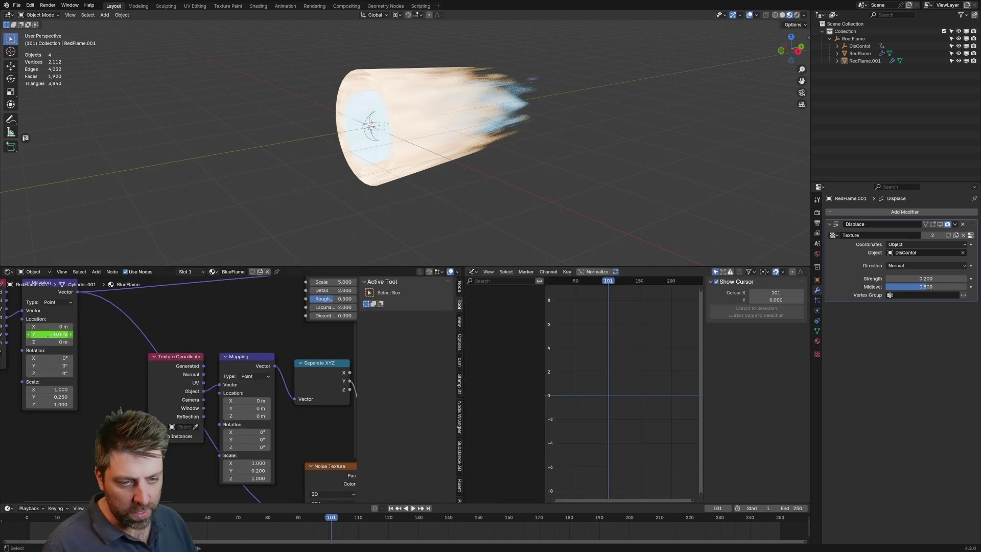
{"action": "key", "text": "i"}
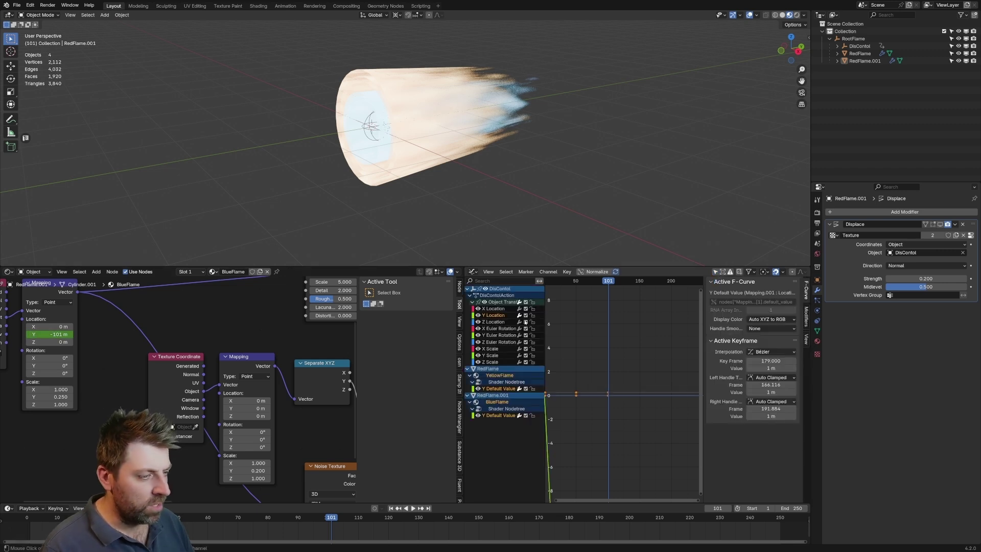
{"action": "left_click", "coordinate": [471, 297]}
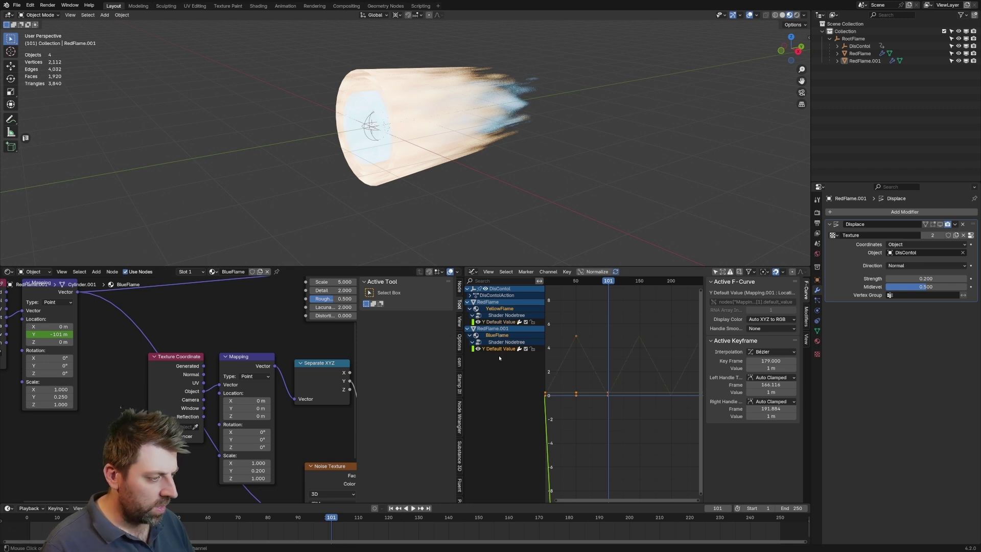
Add a Generator modifier with slope -1.3 to the Y curve and rejoin the areas.
{"action": "left_click", "coordinate": [809, 322]}
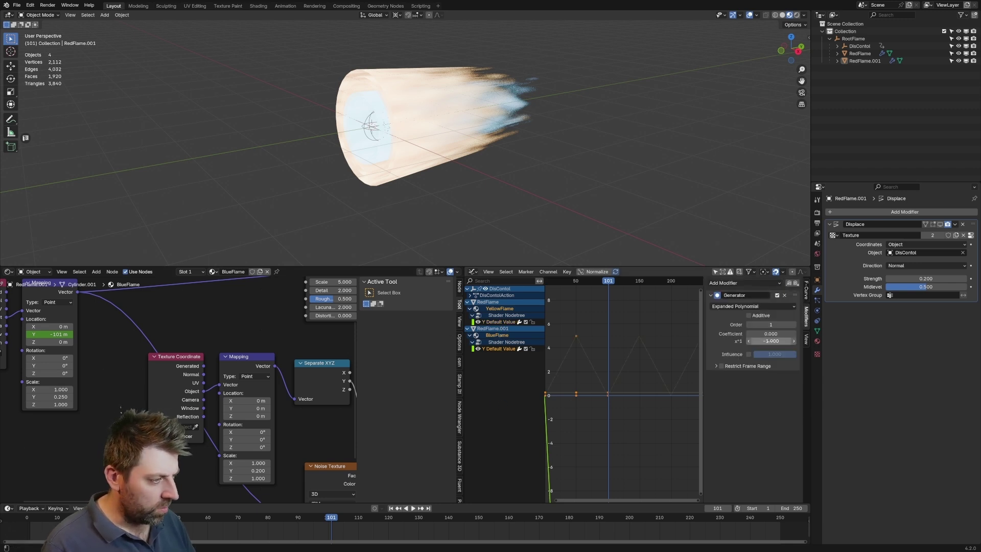
{"action": "type", "text": "-1"}
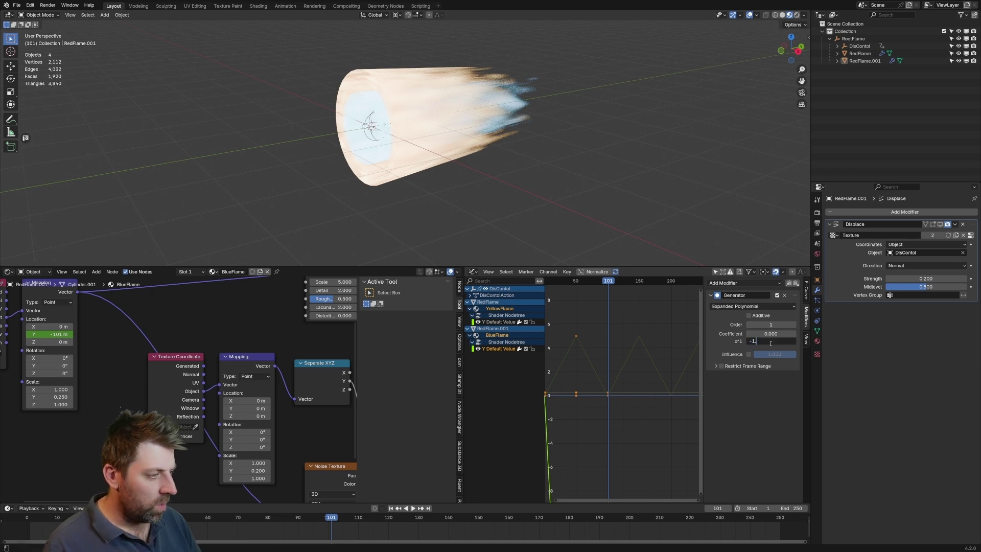
{"action": "key", "text": "Return"}
{"action": "mouse_move", "coordinate": [608, 282]}
{"action": "left_mouse_down"}
{"action": "mouse_move", "coordinate": [571, 282]}
{"action": "mouse_move", "coordinate": [612, 282]}
{"action": "left_mouse_up"}
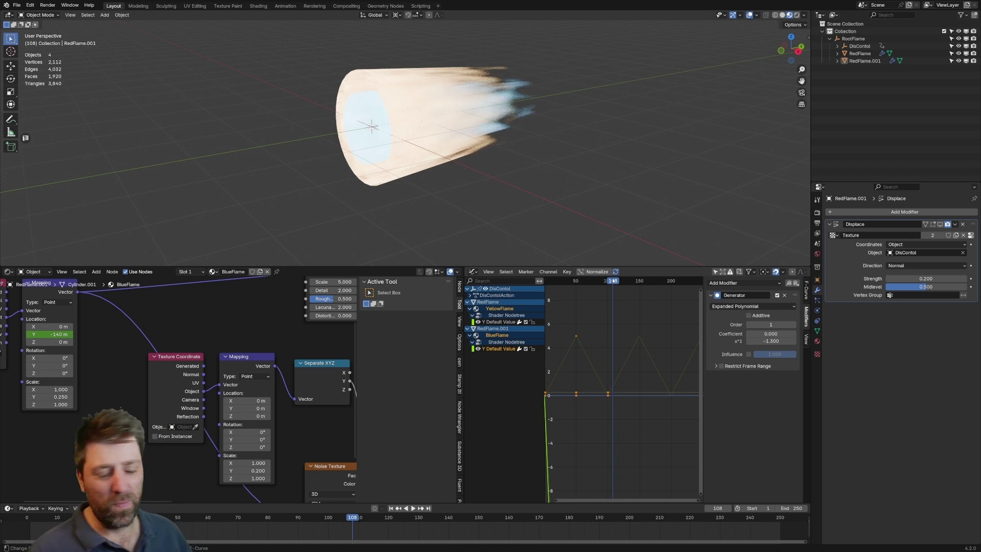
{"action": "key", "text": "ctrl+space"}
{"action": "middle_click_drag", "start_coordinate": [536, 196], "coordinate": [451, 190]}
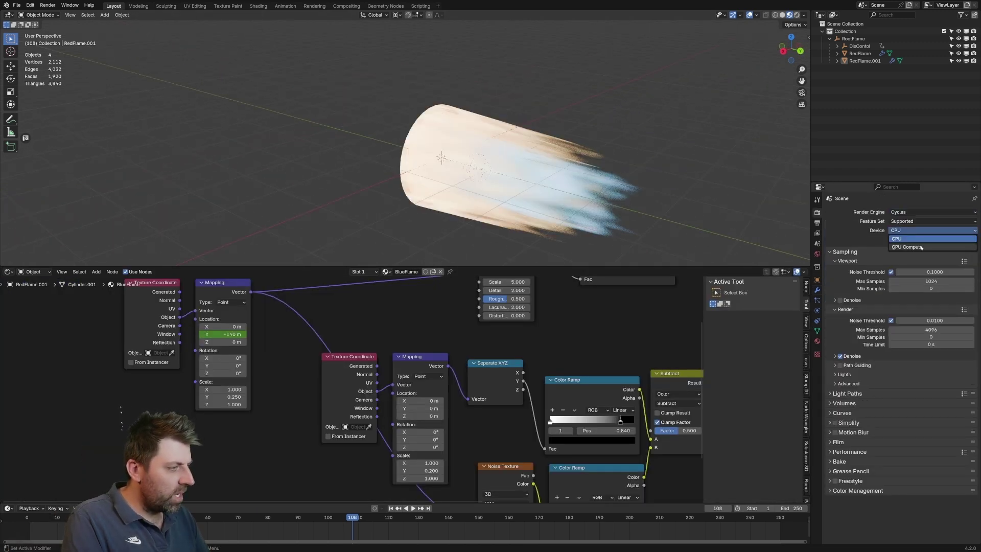
{"action": "type", "text": "32"}
Set 32 viewport and 64 render samples, and light the world with autumn_field_puresky_4k.exr.
{"action": "key", "text": "Return"}
{"action": "double_click", "coordinate": [925, 329]}
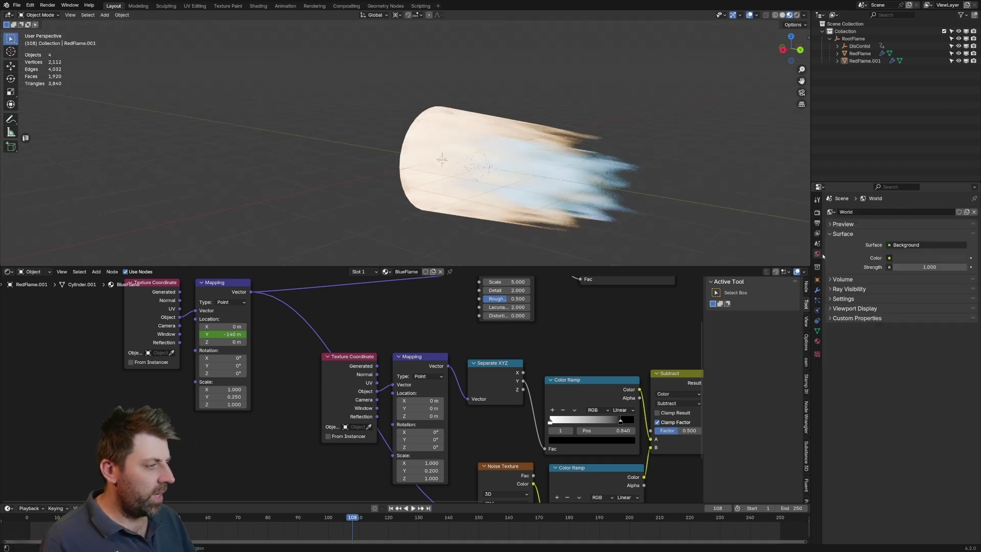
{"action": "left_click", "coordinate": [710, 291]}
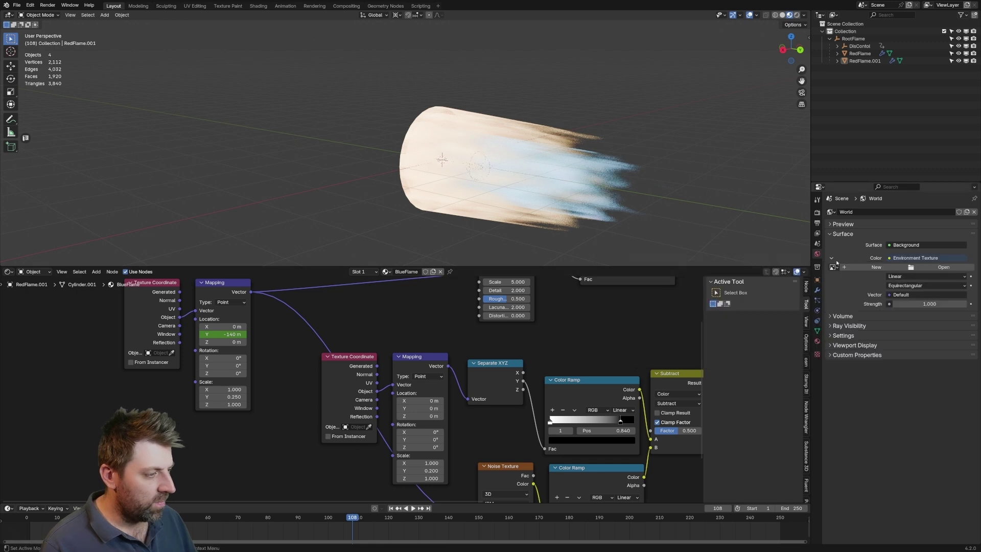
{"action": "left_click", "coordinate": [877, 267]}
{"action": "left_click", "coordinate": [912, 267]}
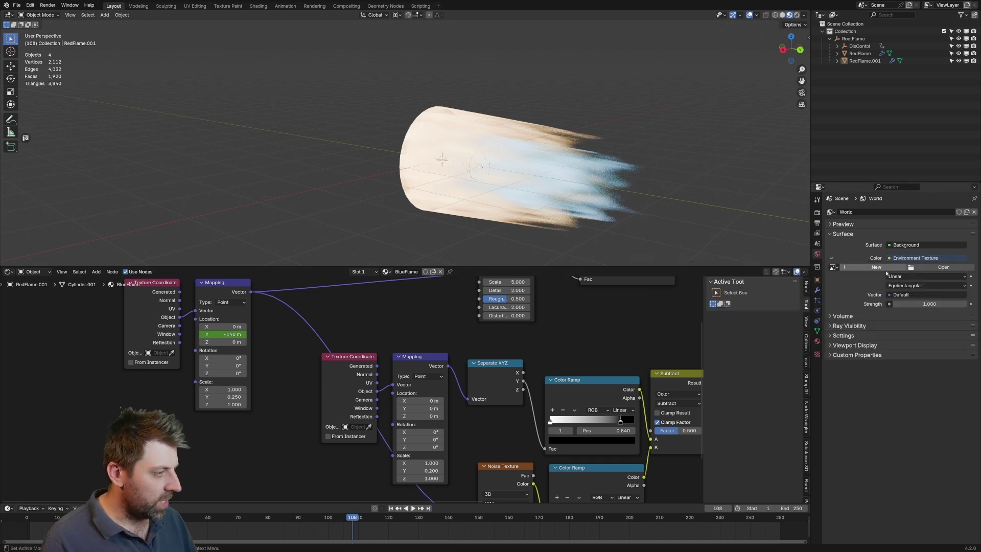
{"action": "left_click", "coordinate": [943, 267]}
{"action": "double_click", "coordinate": [461, 274]}
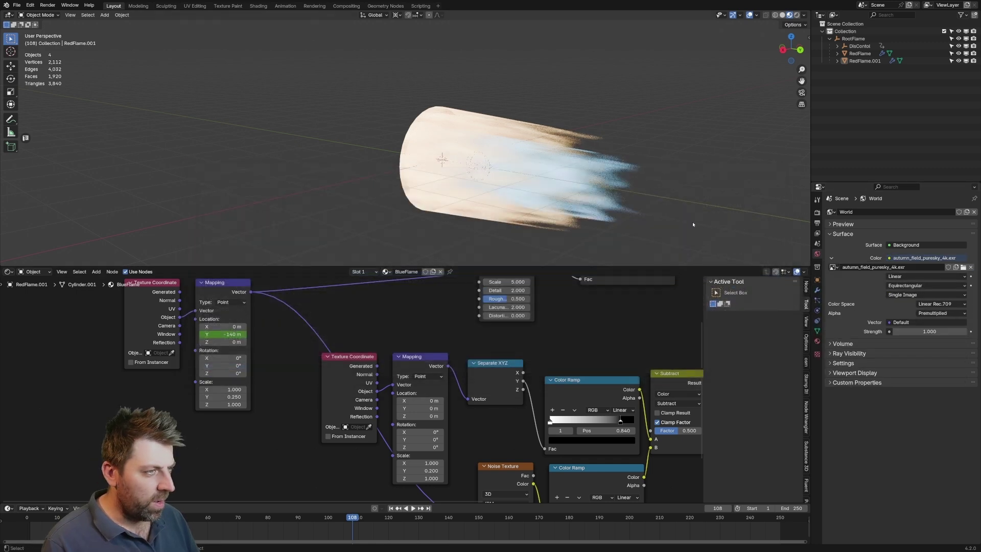
Preview in rendered shading with transparent bounces raised to 16, and play the animation.
{"action": "left_click", "coordinate": [797, 15]}
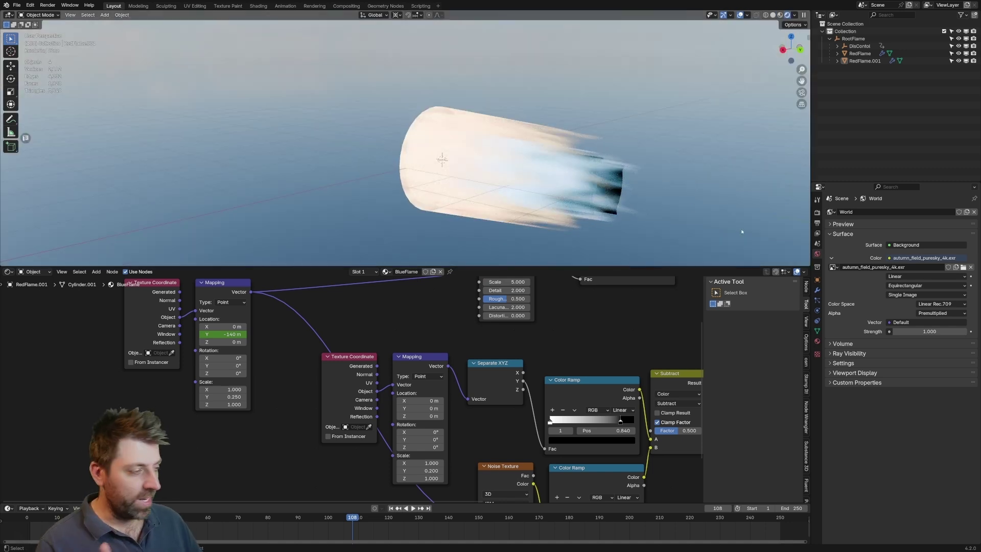
{"action": "left_click", "coordinate": [818, 214]}
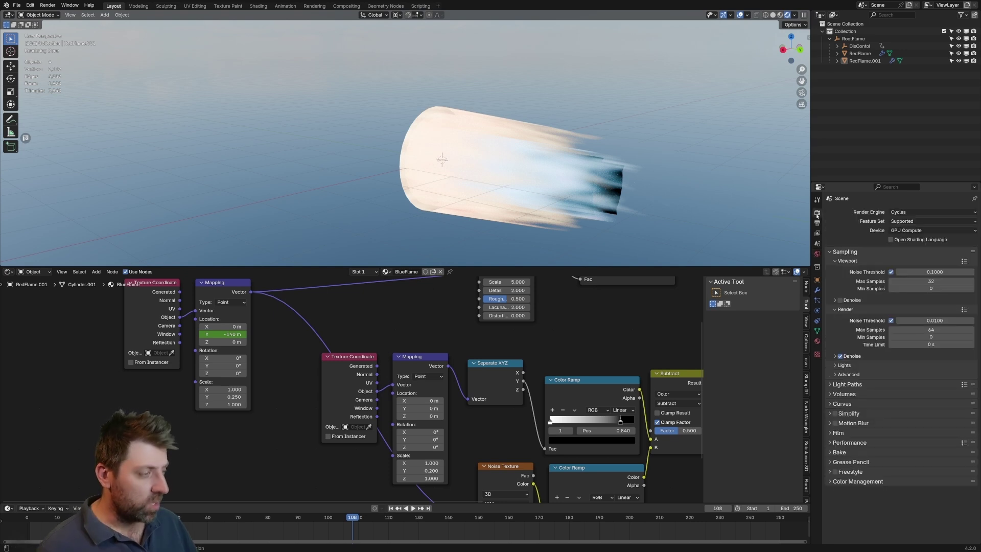
{"action": "left_click", "coordinate": [832, 384]}
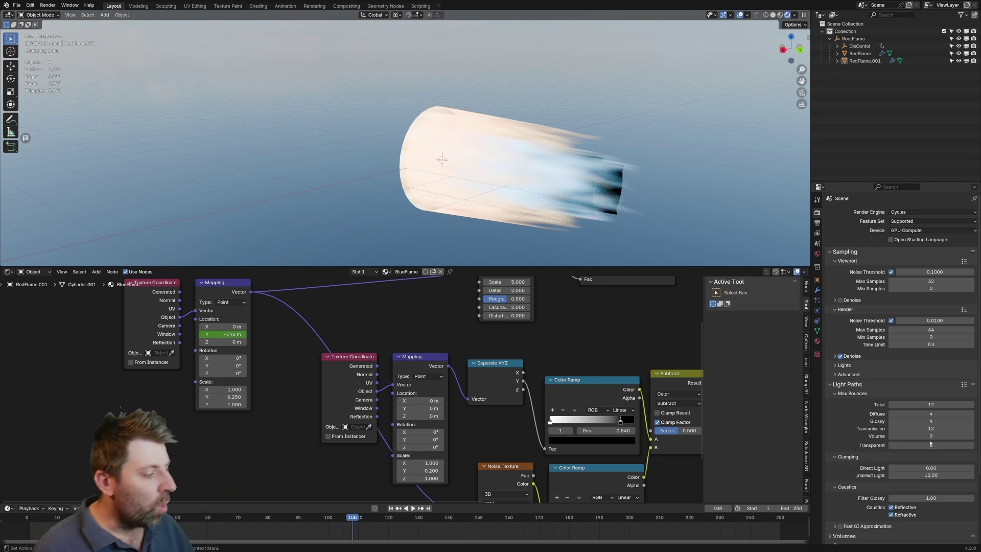
{"action": "double_click", "coordinate": [913, 444]}
{"action": "type", "text": "16"}
{"action": "key", "text": "Return"}
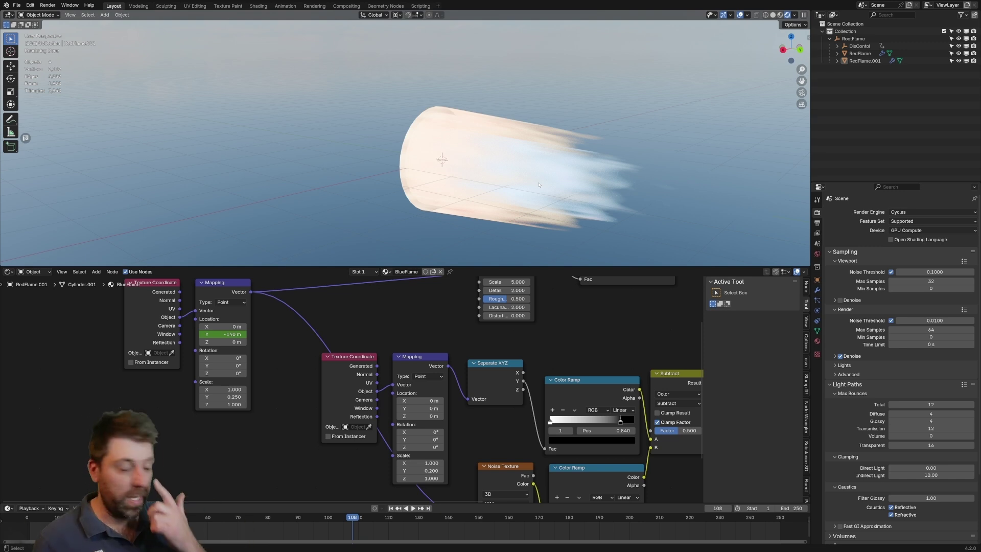
{"action": "key", "text": "space"}
{"action": "scroll", "coordinate": [537, 168], "scroll_direction": "down", "scroll_amount": 3}
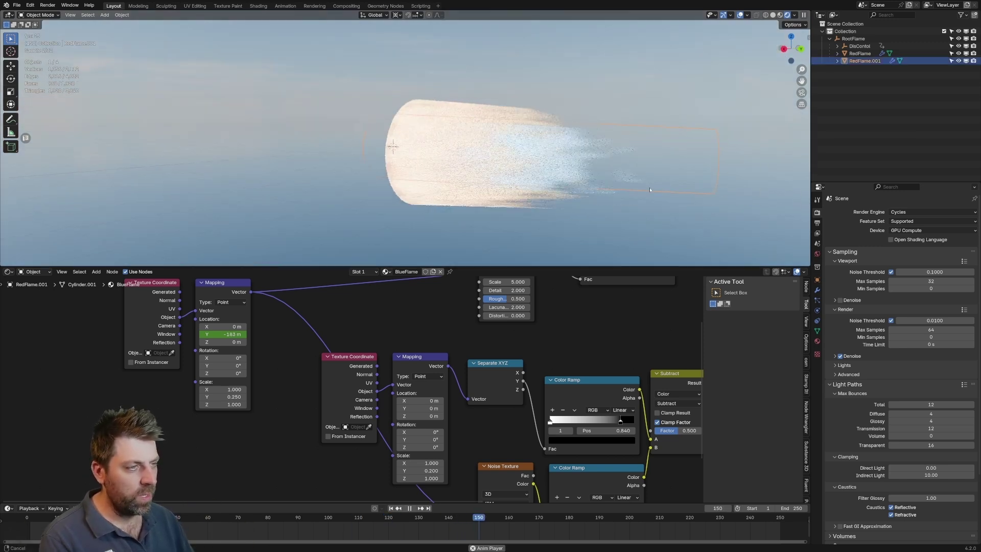
{"action": "middle_click_drag", "start_coordinate": [537, 169], "coordinate": [632, 197]}
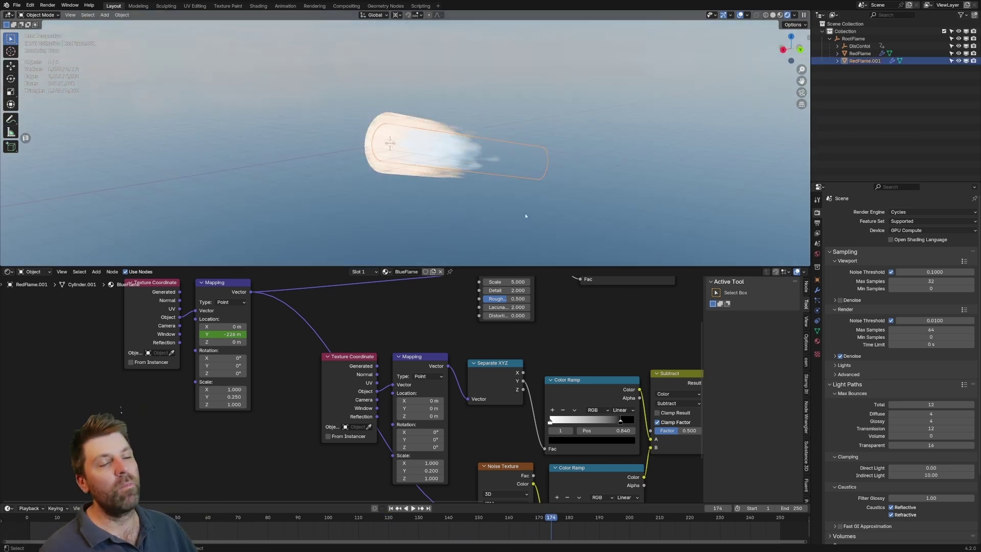
Add a cube and place it at the flame's base.
{"action": "key", "text": "shift+a"}
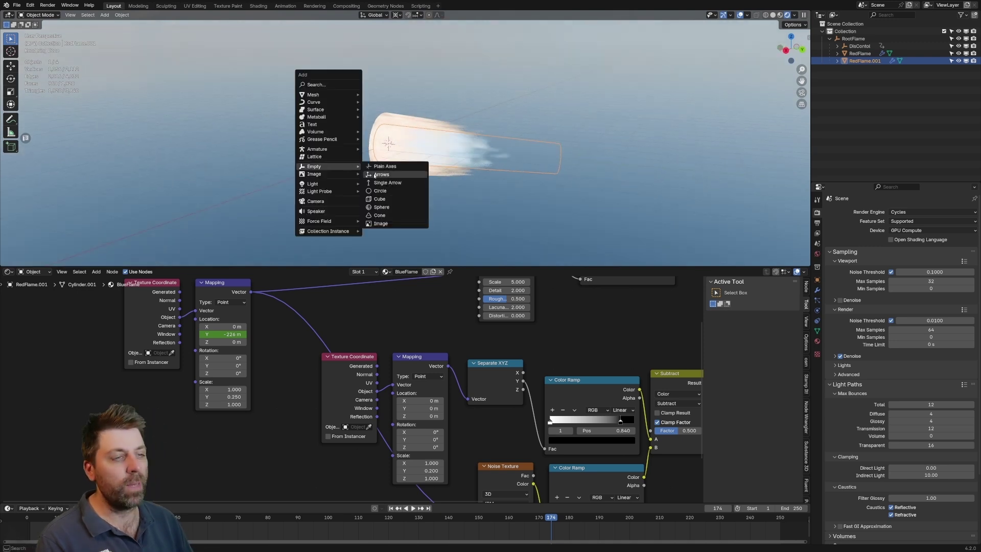
{"action": "left_click", "coordinate": [394, 109]}
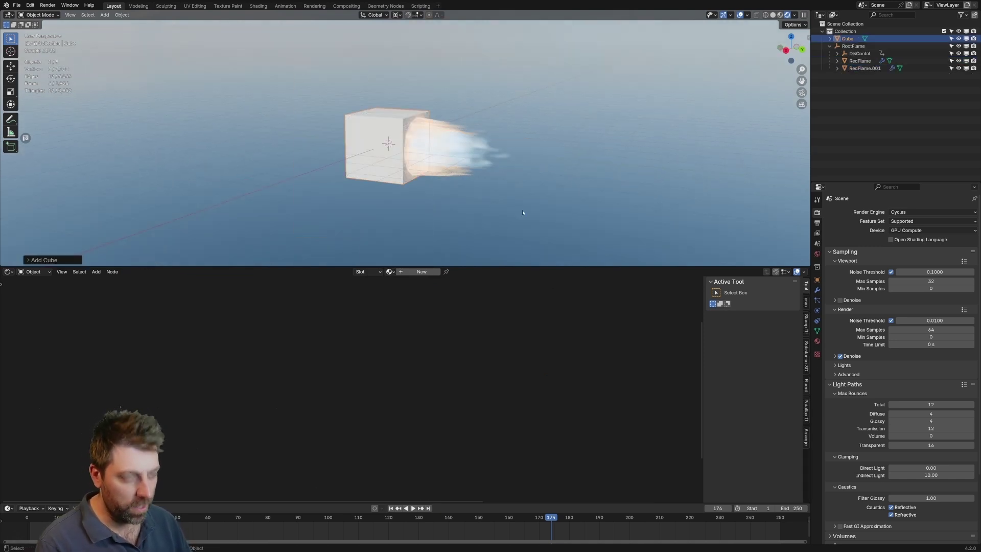
{"action": "key", "text": "g"}
{"action": "left_click", "coordinate": [446, 223]}
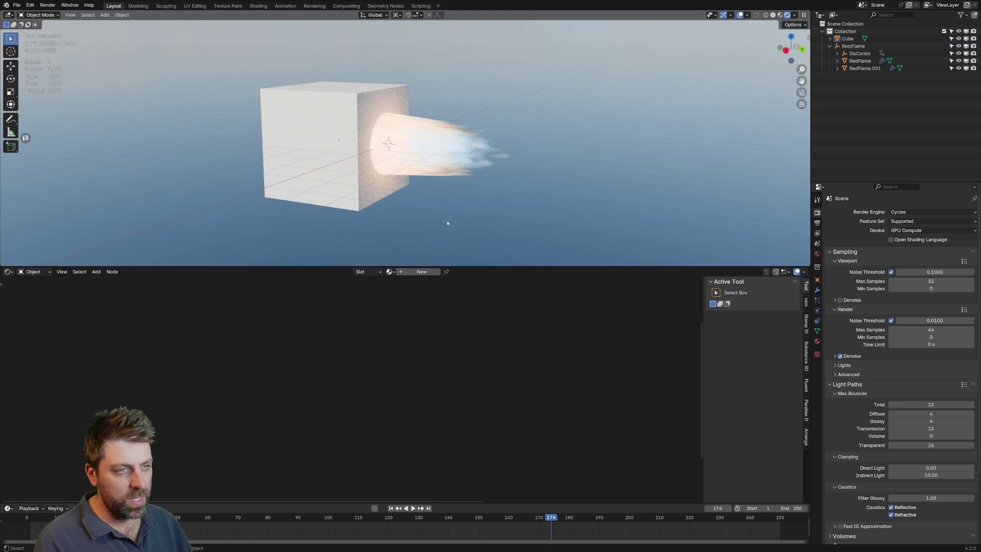
{"action": "middle_click_drag", "start_coordinate": [391, 143], "coordinate": [414, 154]}
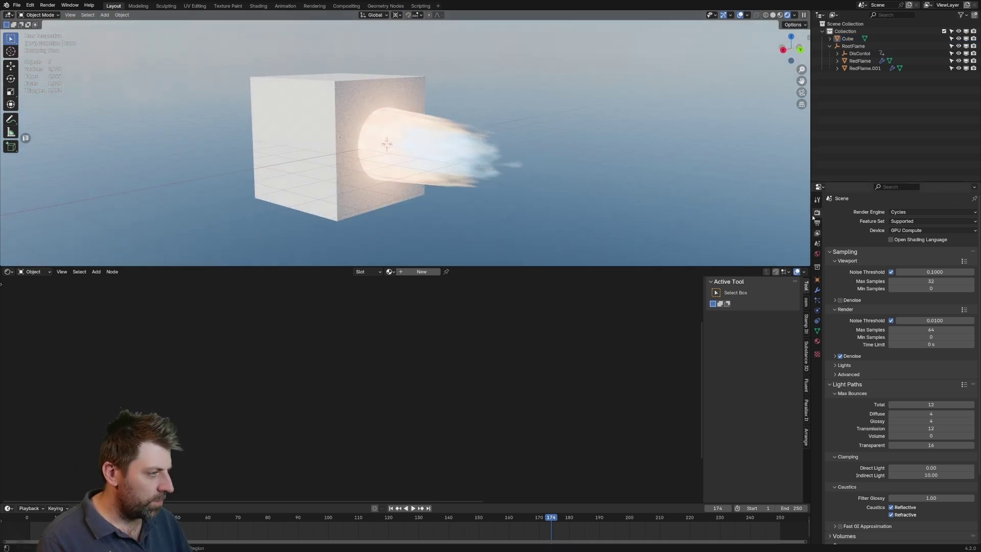
{"action": "scroll", "coordinate": [897, 345], "scroll_direction": "down", "scroll_amount": 3}
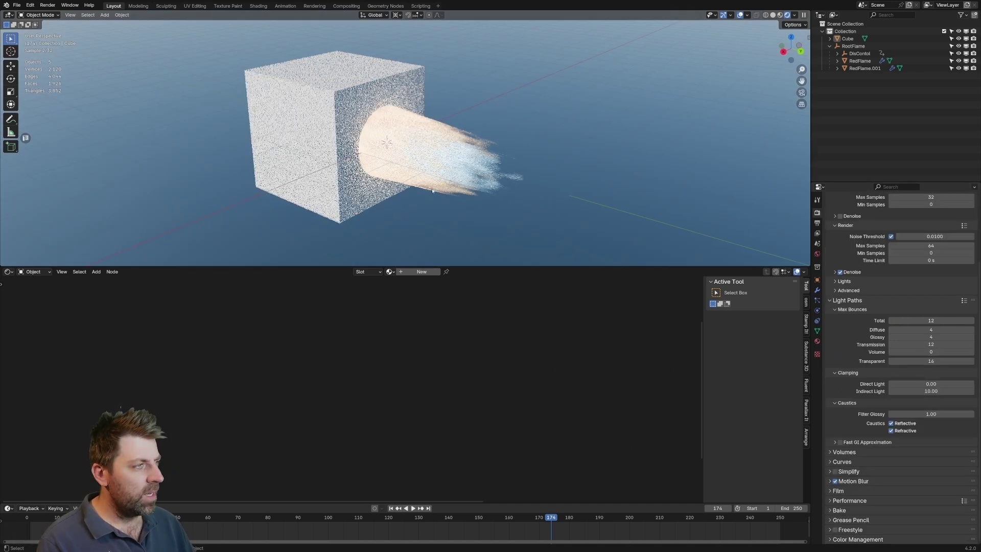
{"action": "middle_click_drag", "start_coordinate": [436, 184], "coordinate": [436, 166]}
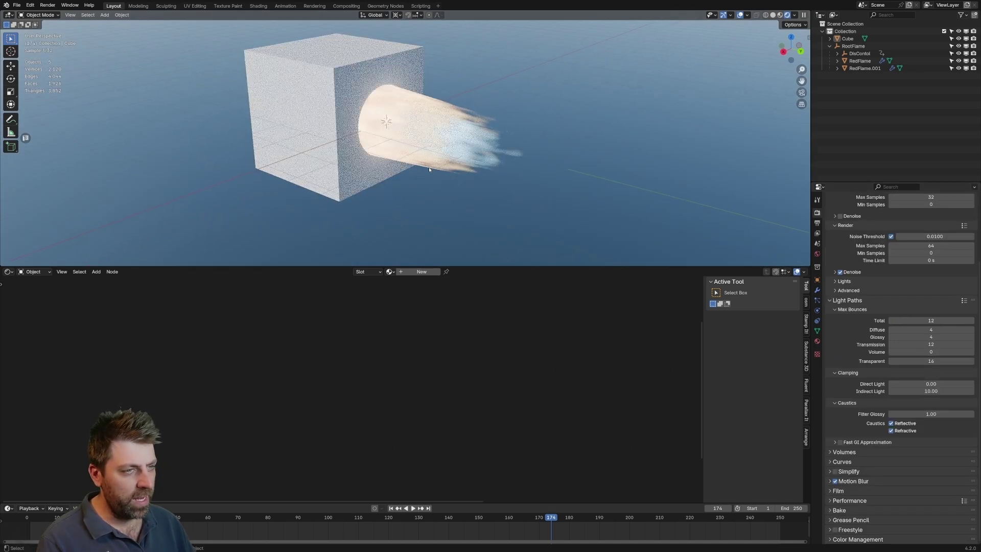
Save the scene as EngineFlame.blend and return to the Layout workspace.
{"action": "key", "text": "ctrl+shift+s"}
{"action": "type", "text": "EngineFlame"}
{"action": "key", "text": "Return"}
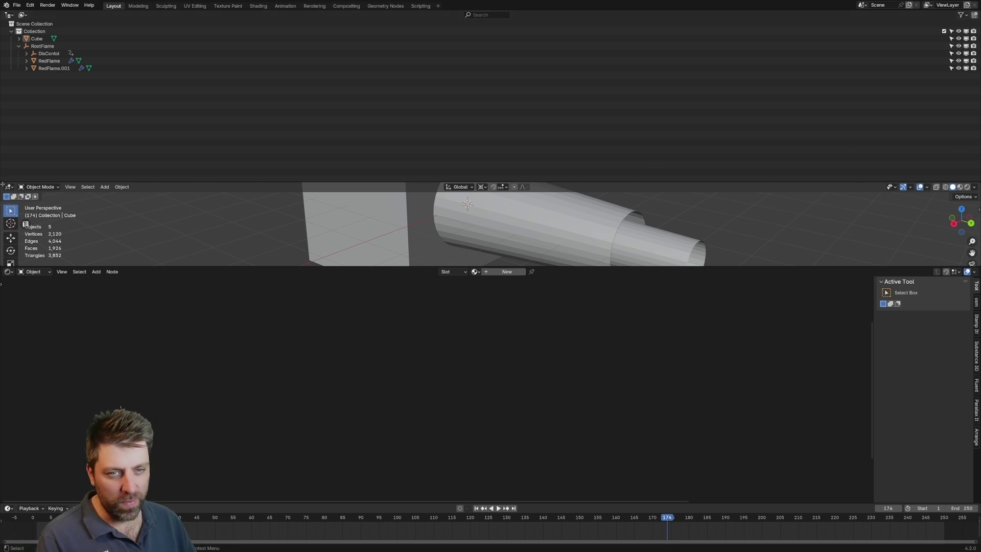
{"action": "key", "text": "ctrl+space"}
{"action": "left_click", "coordinate": [113, 6]}
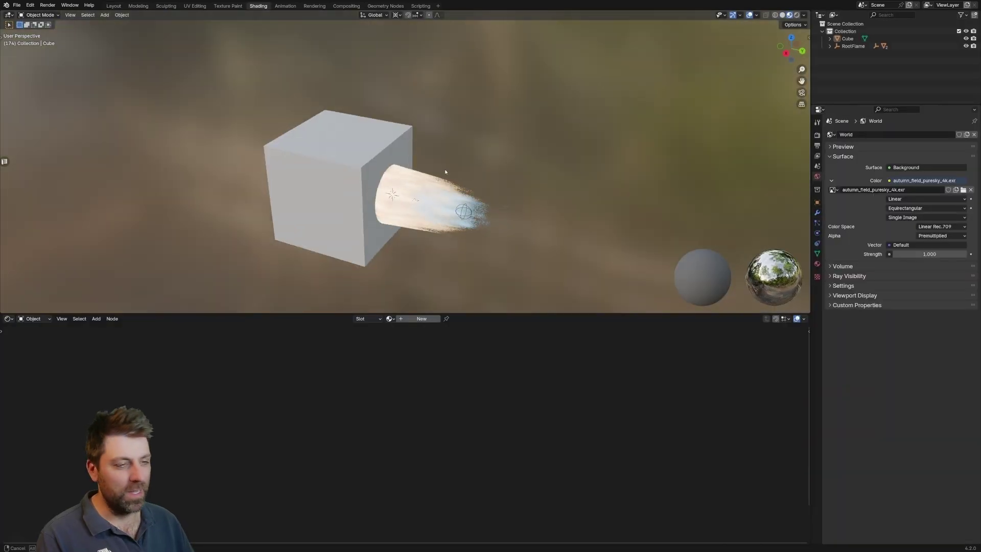
Add a camera aligned to the current view and render a test frame.
{"action": "key", "text": "shift+a"}
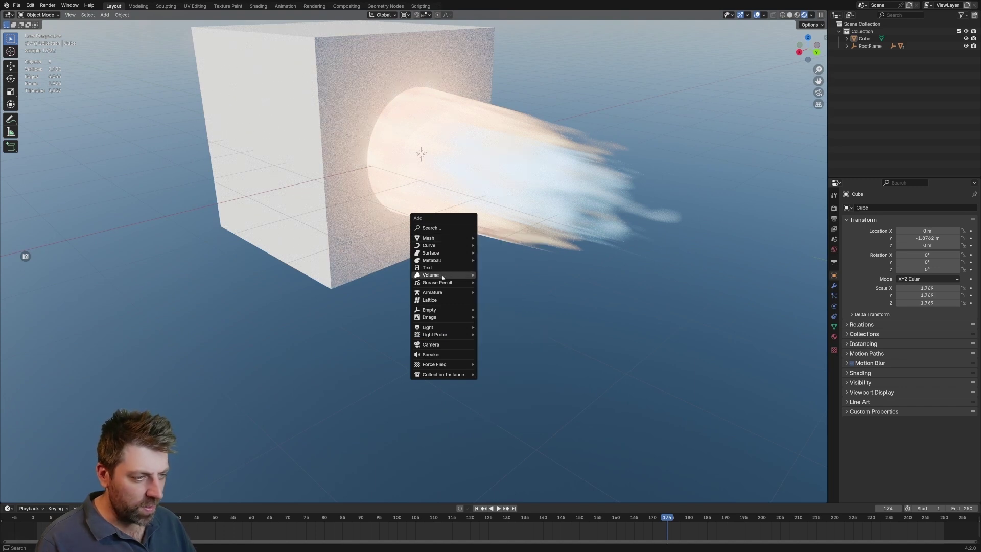
{"action": "left_click", "coordinate": [431, 344]}
{"action": "key", "text": "ctrl+alt+KP_0"}
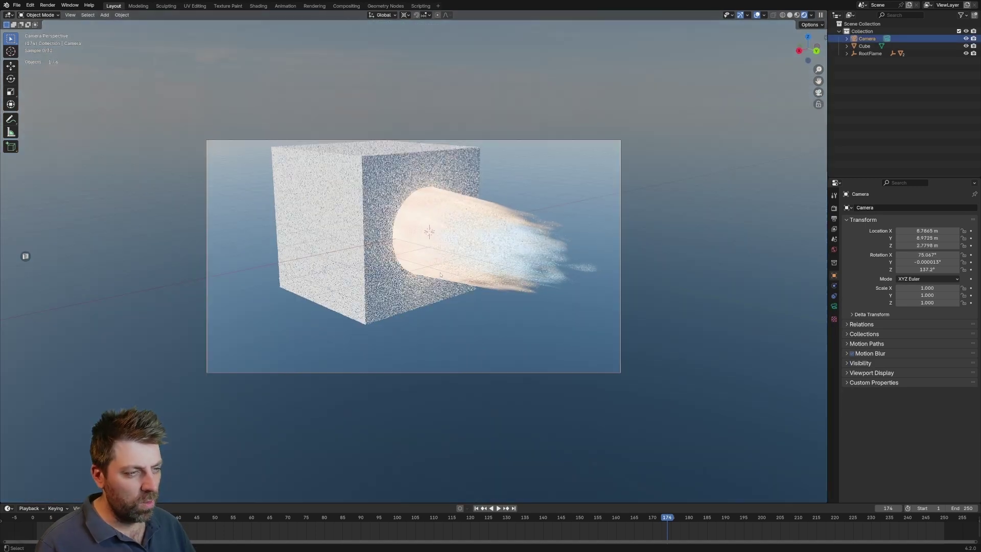
{"action": "key", "text": "r"}
{"action": "key", "text": "r"}
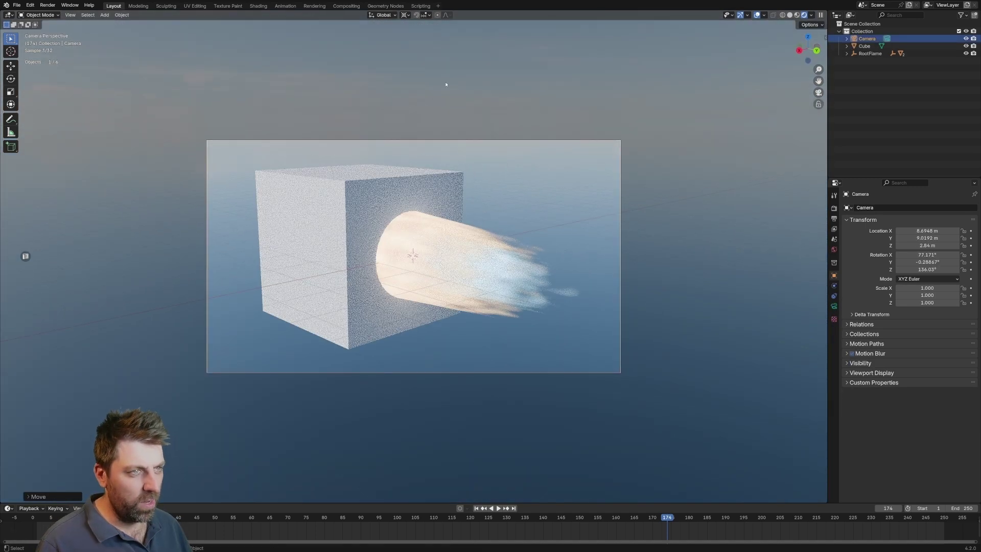
{"action": "key", "text": "F12"}
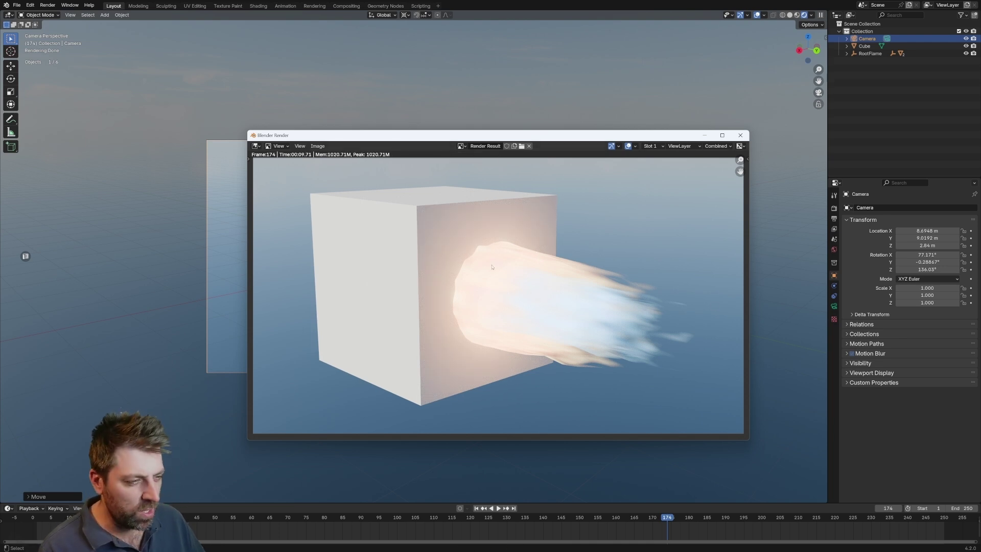
{"action": "key", "text": "Escape"}
Set RedFlame's Displace strength to 0.100 and render the frame again.
{"action": "left_click", "coordinate": [426, 232]}
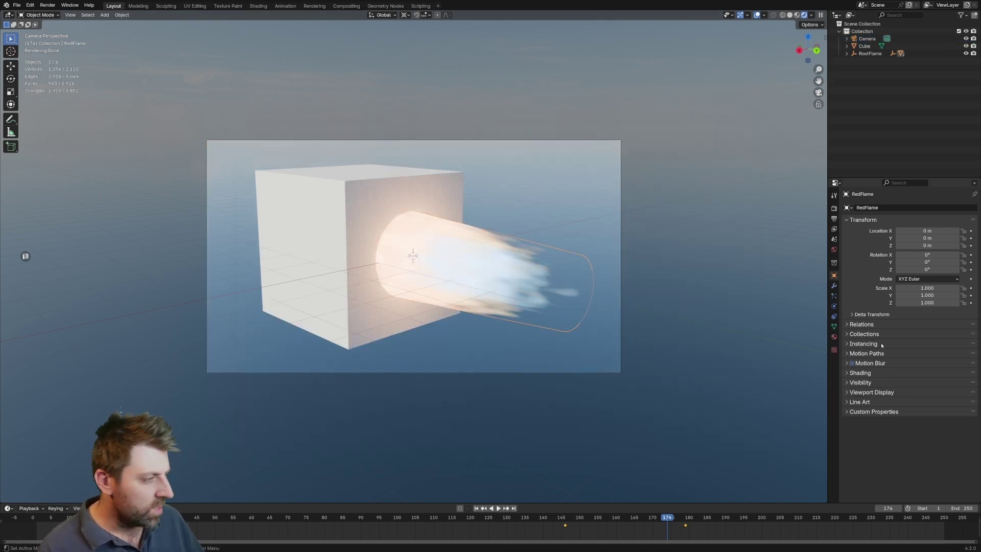
{"action": "left_click", "coordinate": [835, 290]}
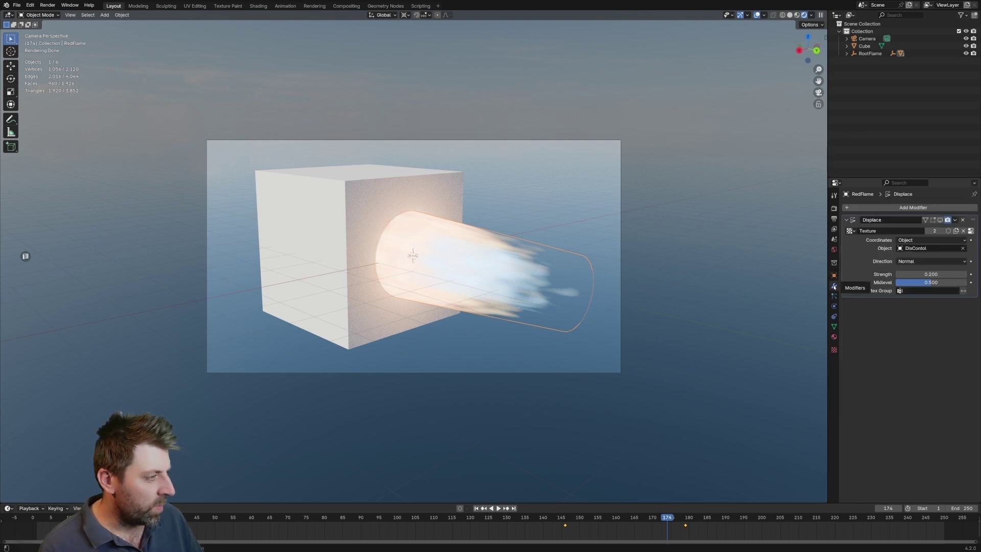
{"action": "type", "text": "0.1"}
{"action": "key", "text": "Return"}
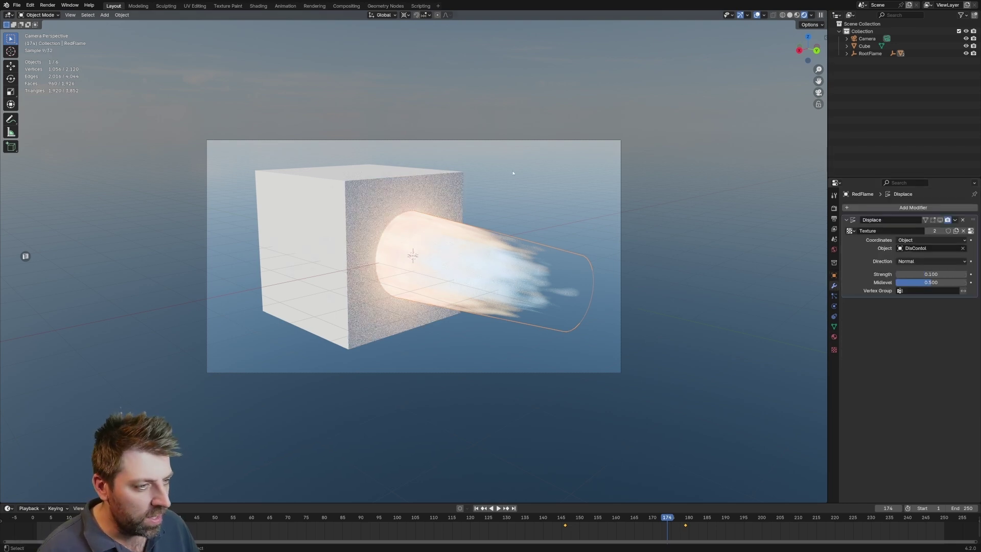
{"action": "key", "text": "F12"}
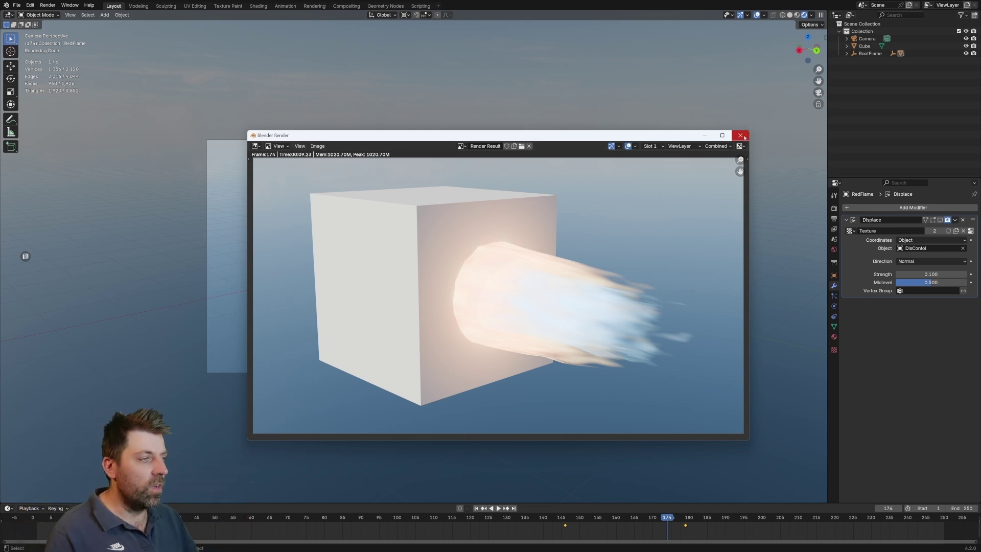
Enable compositing nodes and insert a Glare node between Render Layers and Composite.
{"action": "left_click", "coordinate": [743, 137]}
{"action": "left_click", "coordinate": [346, 6]}
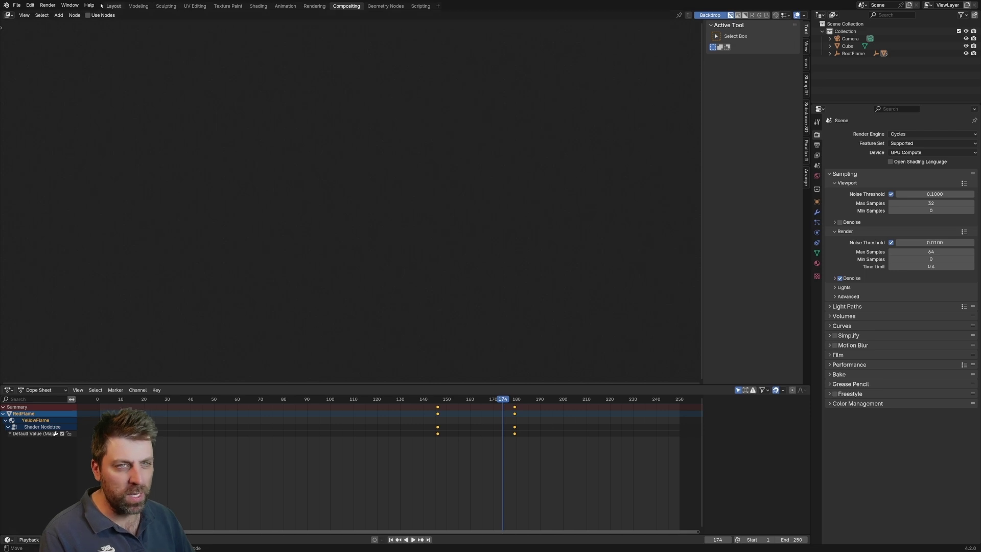
{"action": "left_click", "coordinate": [88, 16]}
{"action": "scroll", "coordinate": [349, 126], "scroll_direction": "up", "scroll_amount": 2}
{"action": "left_click_drag", "start_coordinate": [396, 190], "coordinate": [448, 188]}
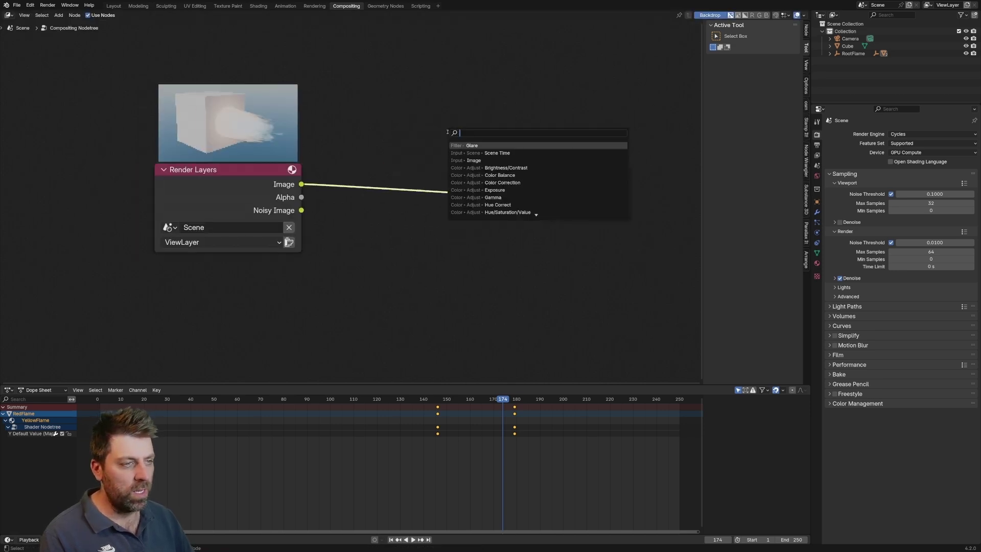
{"action": "type", "text": "gla"}
{"action": "key", "text": "Return"}
{"action": "left_click", "coordinate": [402, 143]}
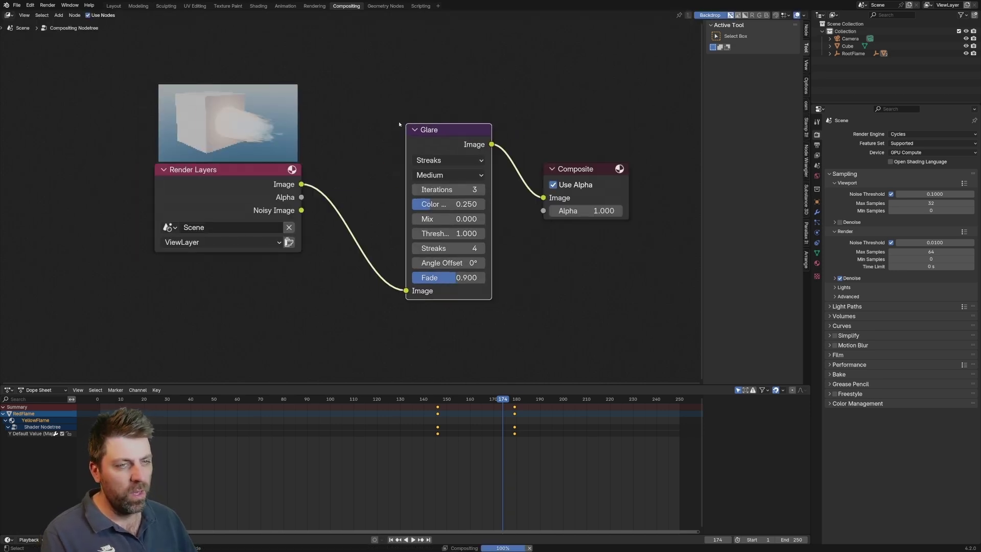
Show the Render Result in an enlarged lower Image Editor and set Glare to Bloom.
{"action": "left_click_drag", "start_coordinate": [417, 385], "coordinate": [416, 232]}
{"action": "left_click", "coordinate": [8, 237]}
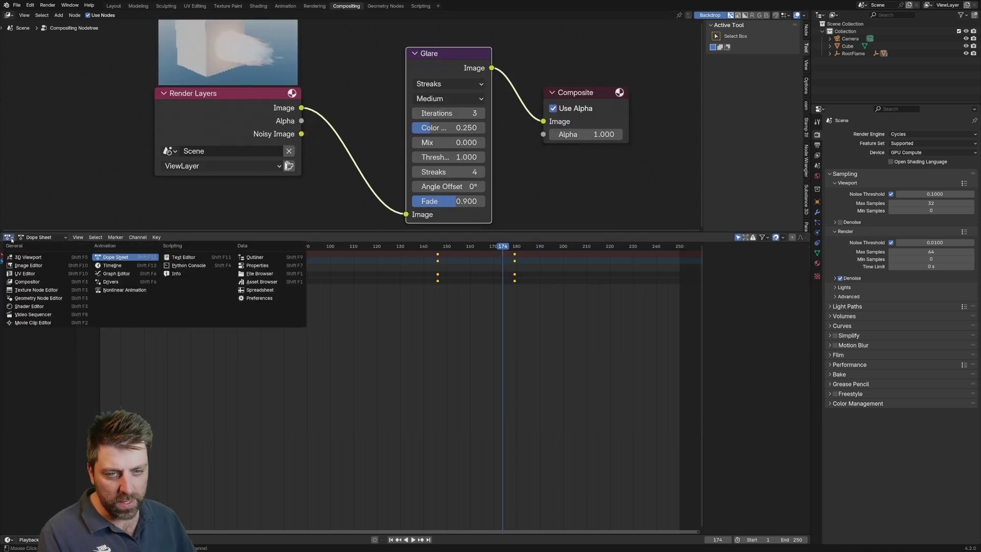
{"action": "left_click", "coordinate": [30, 306]}
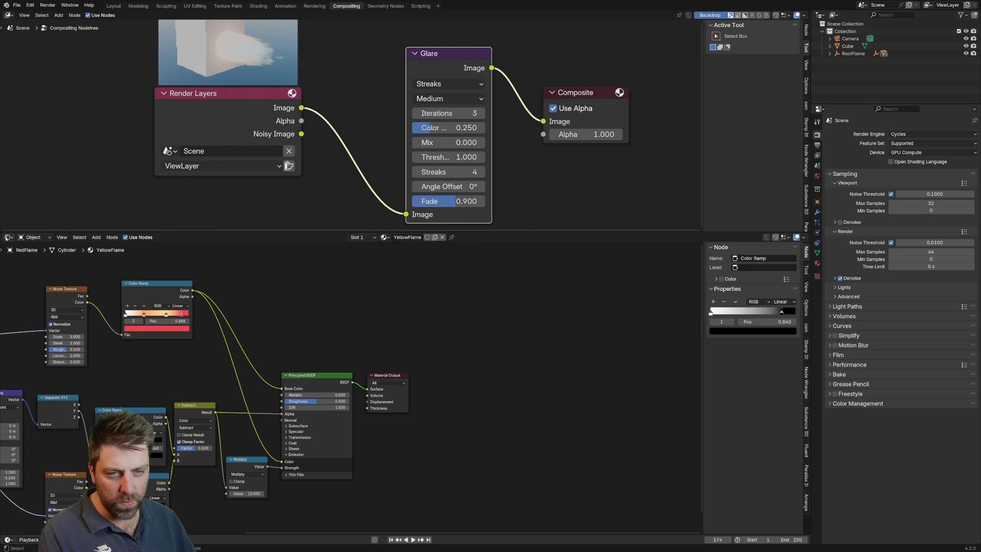
{"action": "key", "text": "shift+F10"}
{"action": "left_click", "coordinate": [386, 237]}
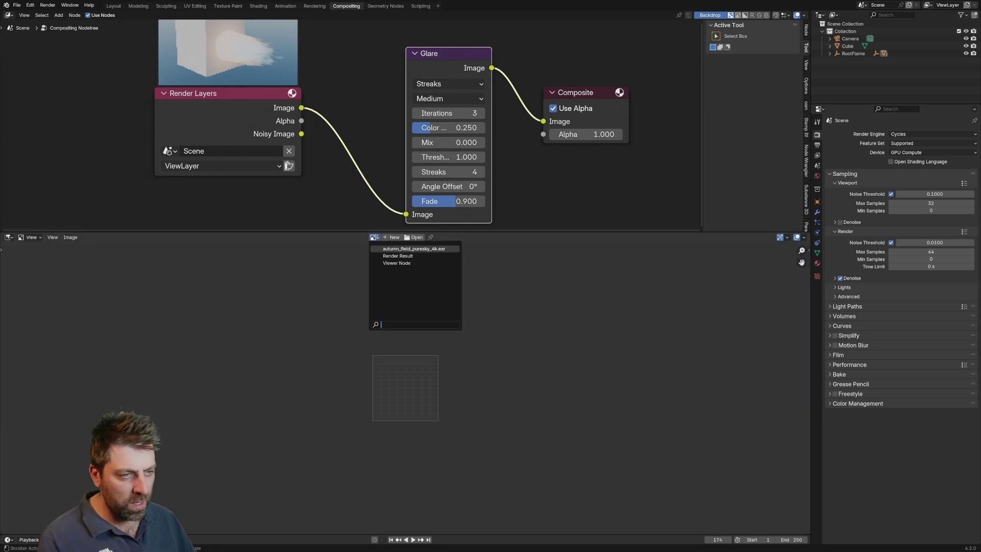
{"action": "left_click", "coordinate": [398, 256]}
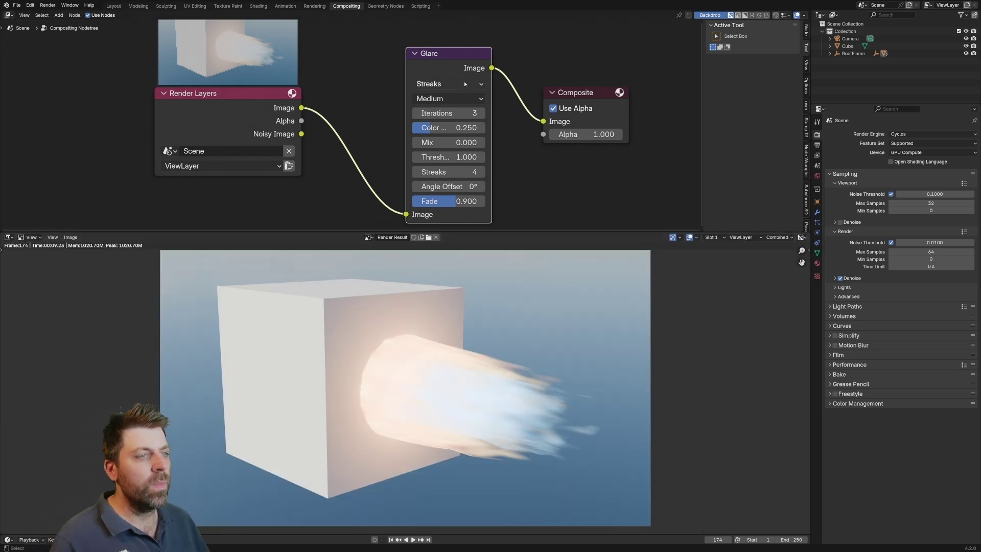
{"action": "left_click", "coordinate": [448, 84]}
{"action": "left_click", "coordinate": [448, 113]}
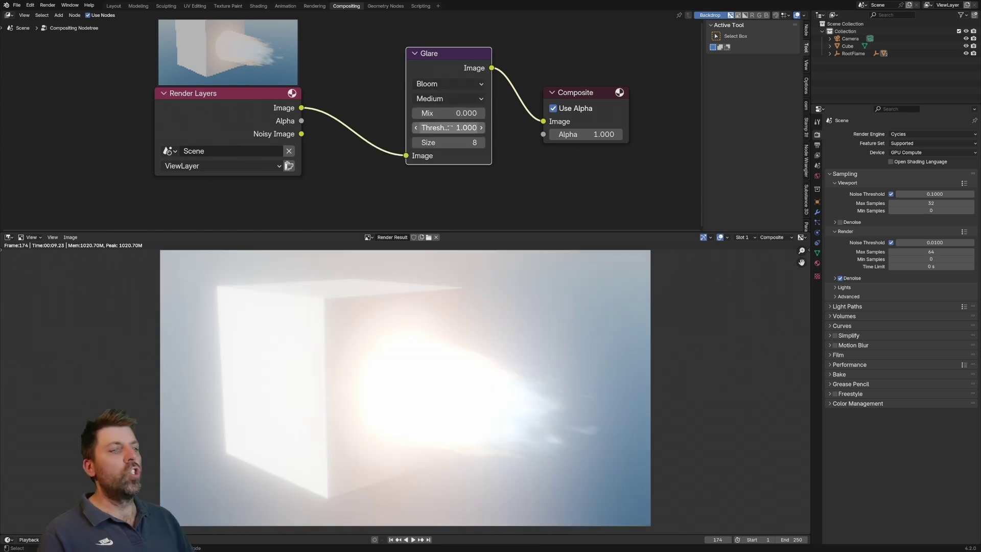
{"action": "scroll", "coordinate": [448, 98], "scroll_direction": "down", "scroll_amount": 1, "text": "ctrl"}
{"action": "scroll", "coordinate": [430, 143], "scroll_direction": "down", "scroll_amount": 4, "text": "ctrl"}
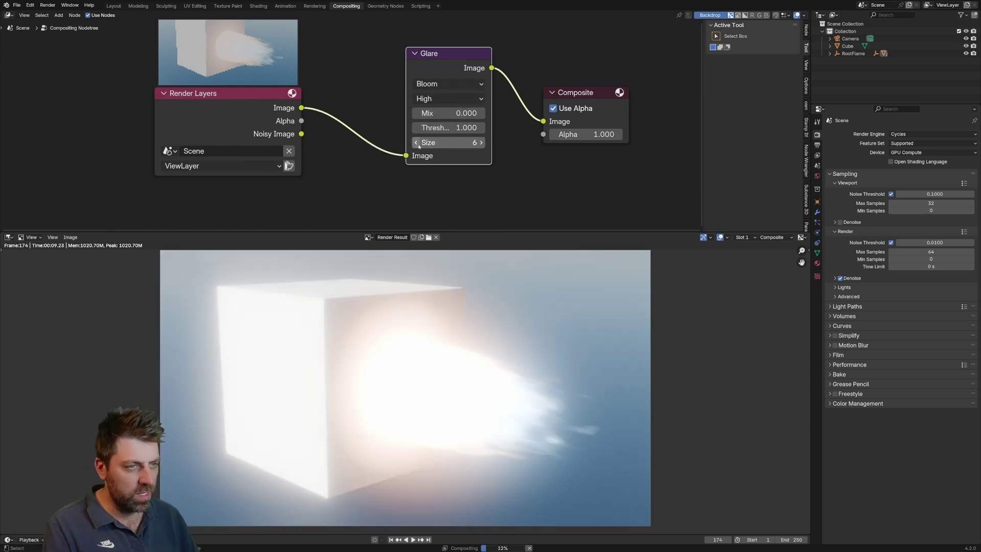
{"action": "scroll", "coordinate": [430, 143], "scroll_direction": "up", "scroll_amount": 4, "text": "ctrl"}
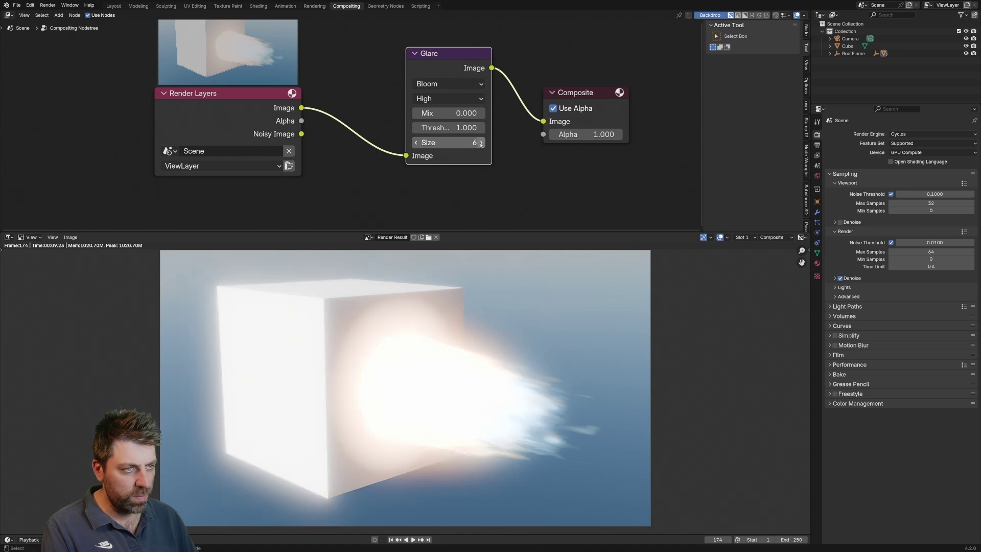
{"action": "scroll", "coordinate": [430, 143], "scroll_direction": "down", "scroll_amount": 3}
Blend the Glare output over the original render with an Add Mix node at factor 0.055.
{"action": "middle_click_drag", "start_coordinate": [407, 65], "coordinate": [399, 92]}
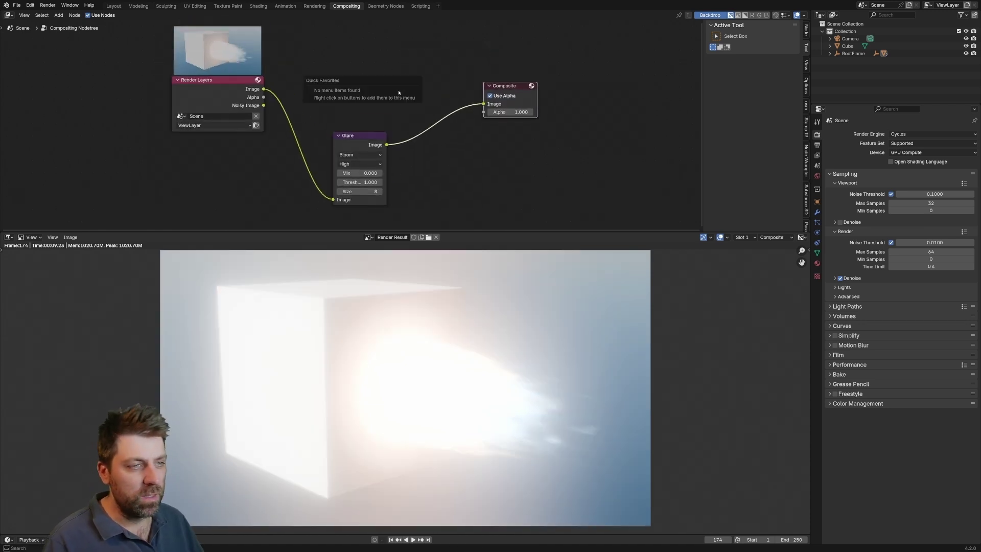
{"action": "left_click_drag", "start_coordinate": [387, 145], "coordinate": [433, 102]}
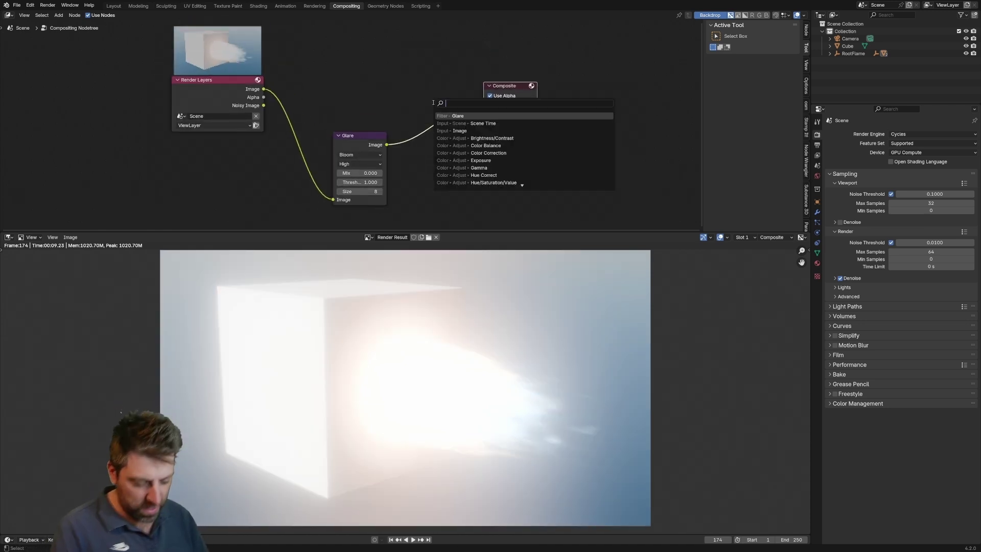
{"action": "type", "text": "mix"}
{"action": "key", "text": "Return"}
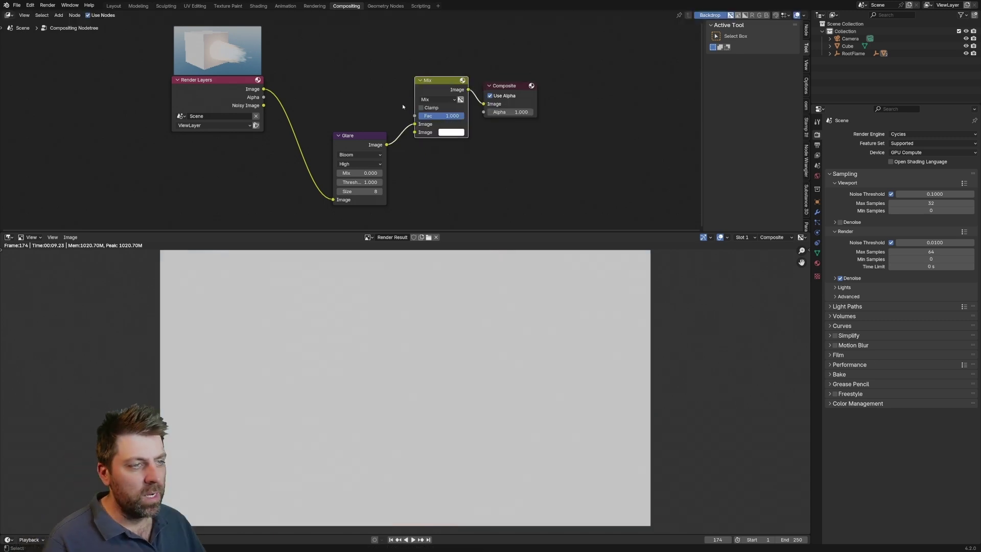
{"action": "mouse_move", "coordinate": [264, 89]}
{"action": "left_mouse_down"}
{"action": "mouse_move", "coordinate": [414, 132]}
{"action": "mouse_move", "coordinate": [423, 116]}
{"action": "left_mouse_up"}
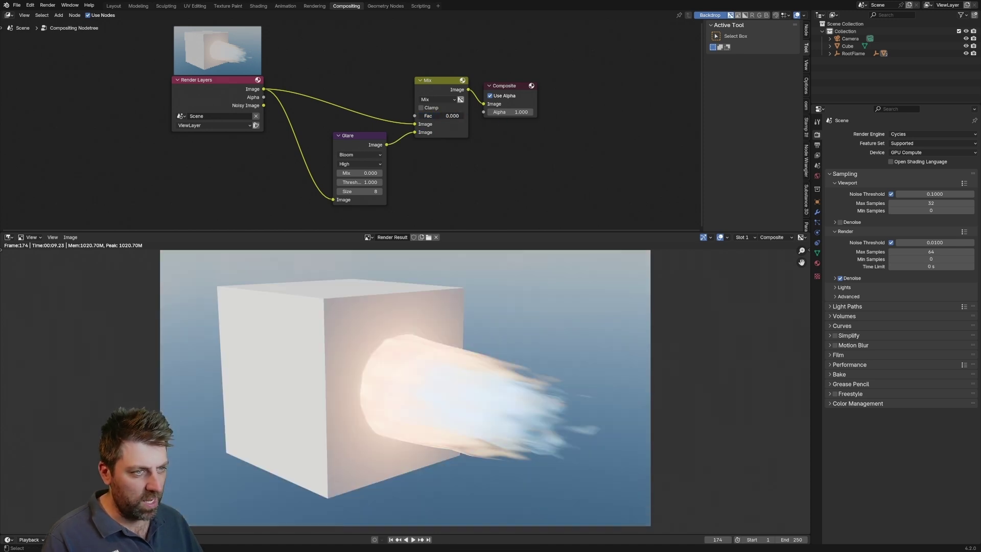
{"action": "left_click", "coordinate": [441, 98]}
{"action": "left_click", "coordinate": [445, 175]}
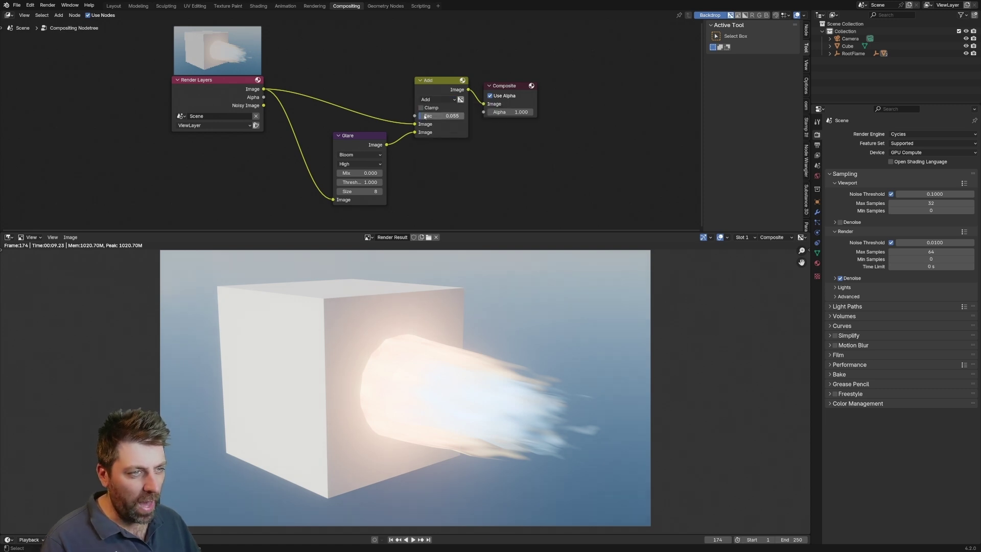
{"action": "left_click_drag", "start_coordinate": [430, 116], "coordinate": [452, 115]}
{"action": "right_click", "coordinate": [461, 116]}
{"action": "scroll", "coordinate": [440, 348], "scroll_direction": "down", "scroll_amount": 3}
{"action": "scroll", "coordinate": [439, 347], "scroll_direction": "up", "scroll_amount": 2}
{"action": "scroll", "coordinate": [439, 347], "scroll_direction": "down", "scroll_amount": 1}
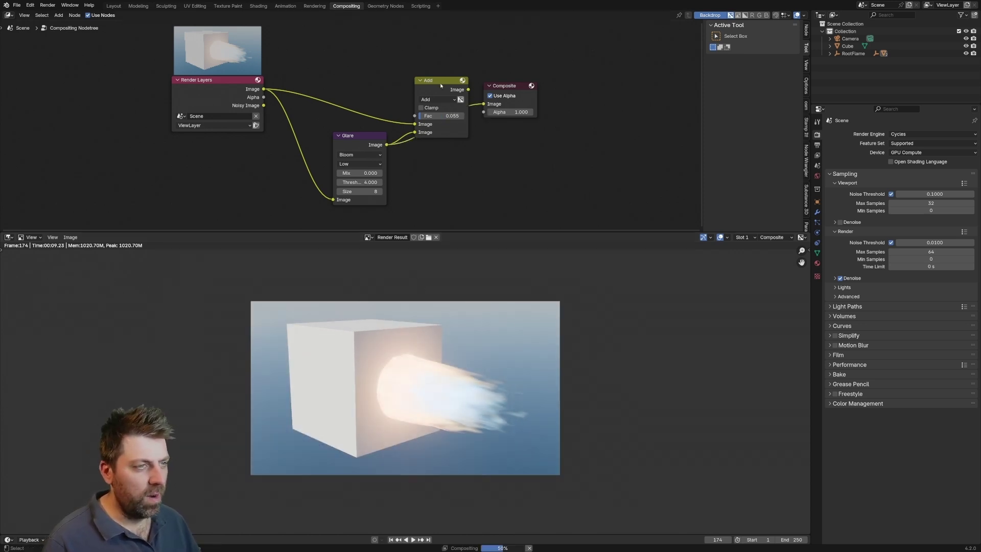
Undo the Add mix node and raise the Low-quality Bloom Glare threshold to 10.0.
{"action": "key", "text": "ctrl+z"}
{"action": "key", "text": "ctrl+z"}
{"action": "key", "text": "ctrl+z"}
{"action": "key", "text": "ctrl+z"}
{"action": "double_click", "coordinate": [381, 117]}
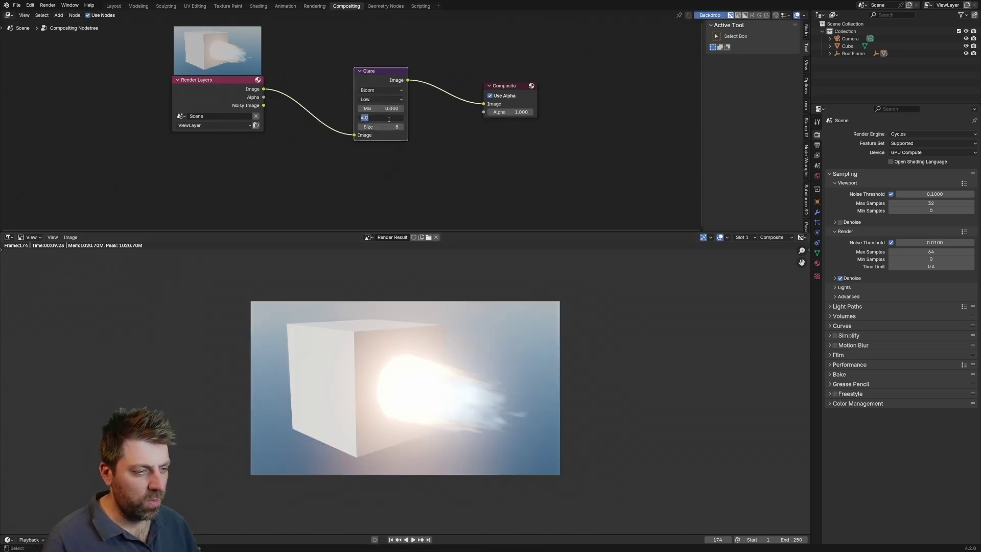
{"action": "type", "text": "4"}
{"action": "key", "text": "Return"}
{"action": "type", "text": "10.000"}
{"action": "key", "text": "Return"}
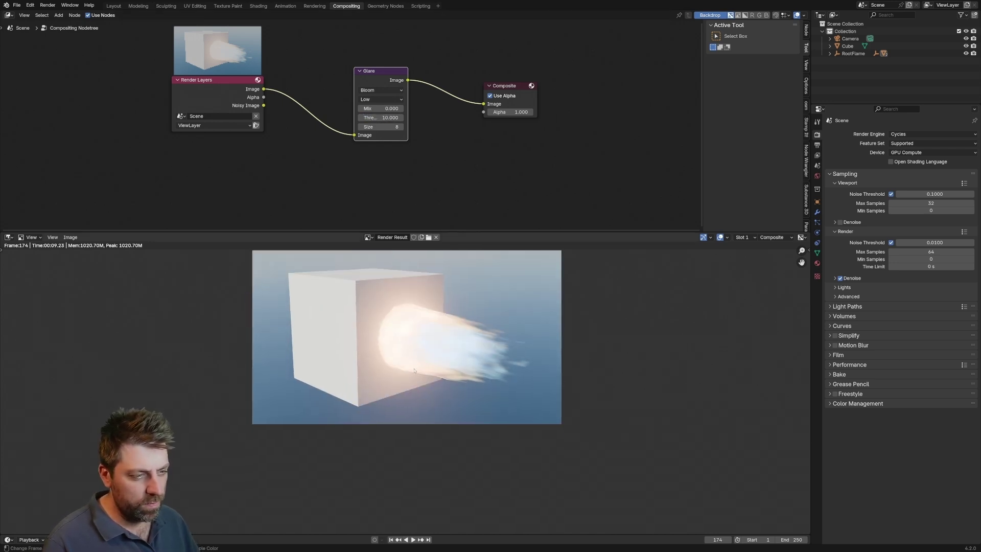
{"action": "scroll", "coordinate": [439, 425], "scroll_direction": "up", "scroll_amount": 3}
{"action": "scroll", "coordinate": [429, 360], "scroll_direction": "up", "scroll_amount": 3}
{"action": "middle_click_drag", "start_coordinate": [435, 304], "coordinate": [438, 277]}
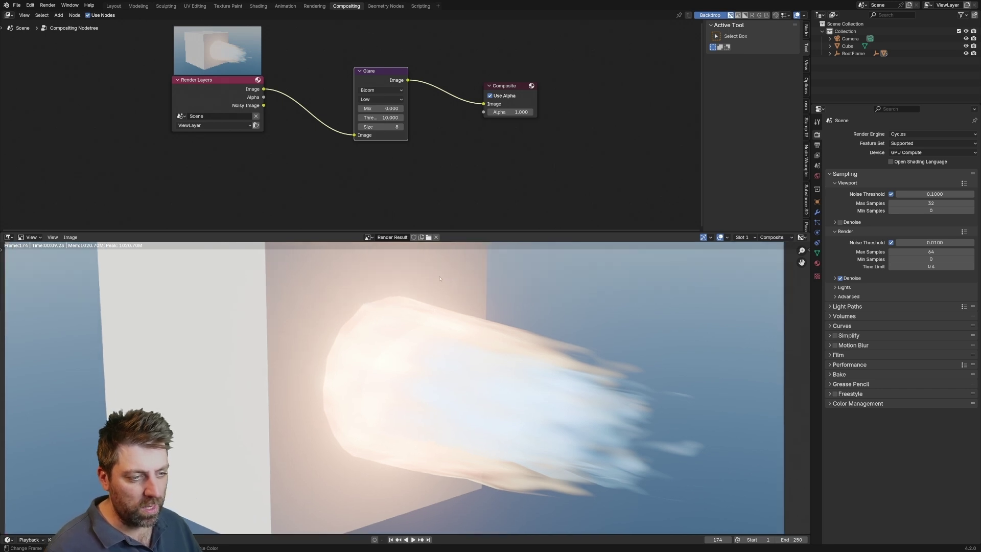